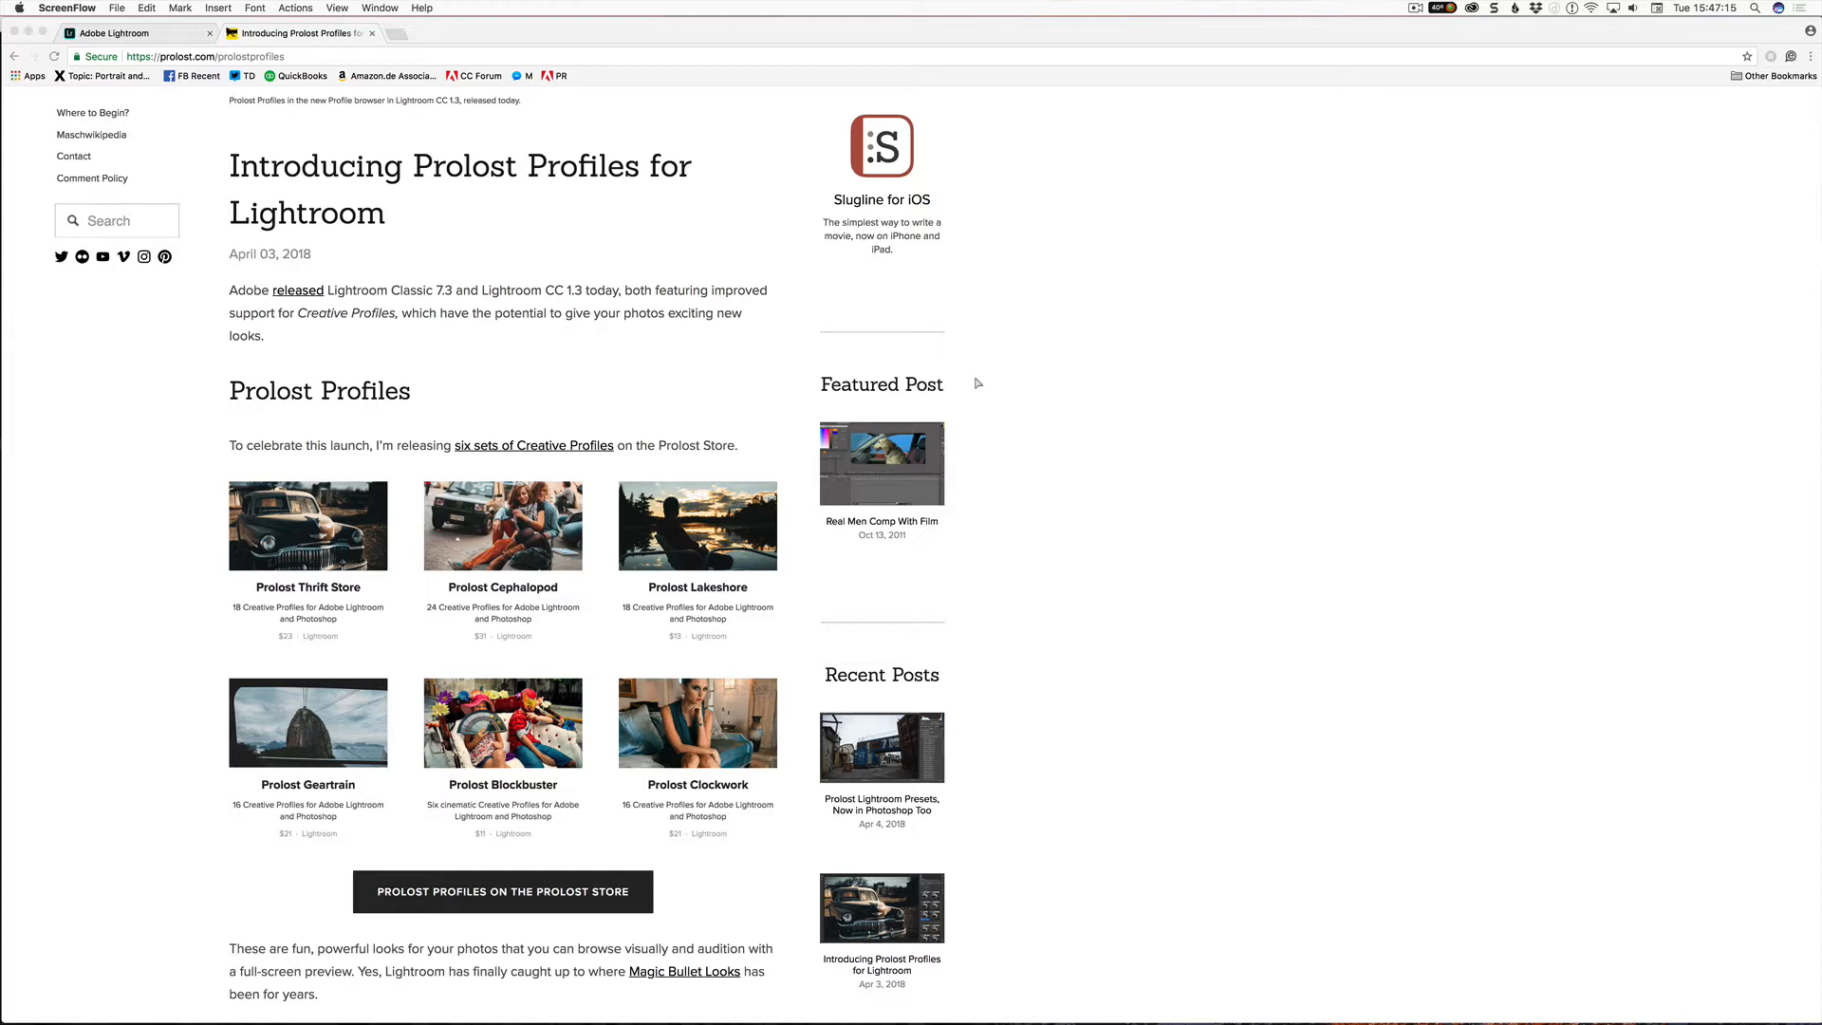
- Look through the Prolost Profiles article, from the six profile sets and sample photos to the Presets and Profiles section
{"action": "scroll", "coordinate": [978, 382], "scroll_direction": "down", "scroll_amount": 5}
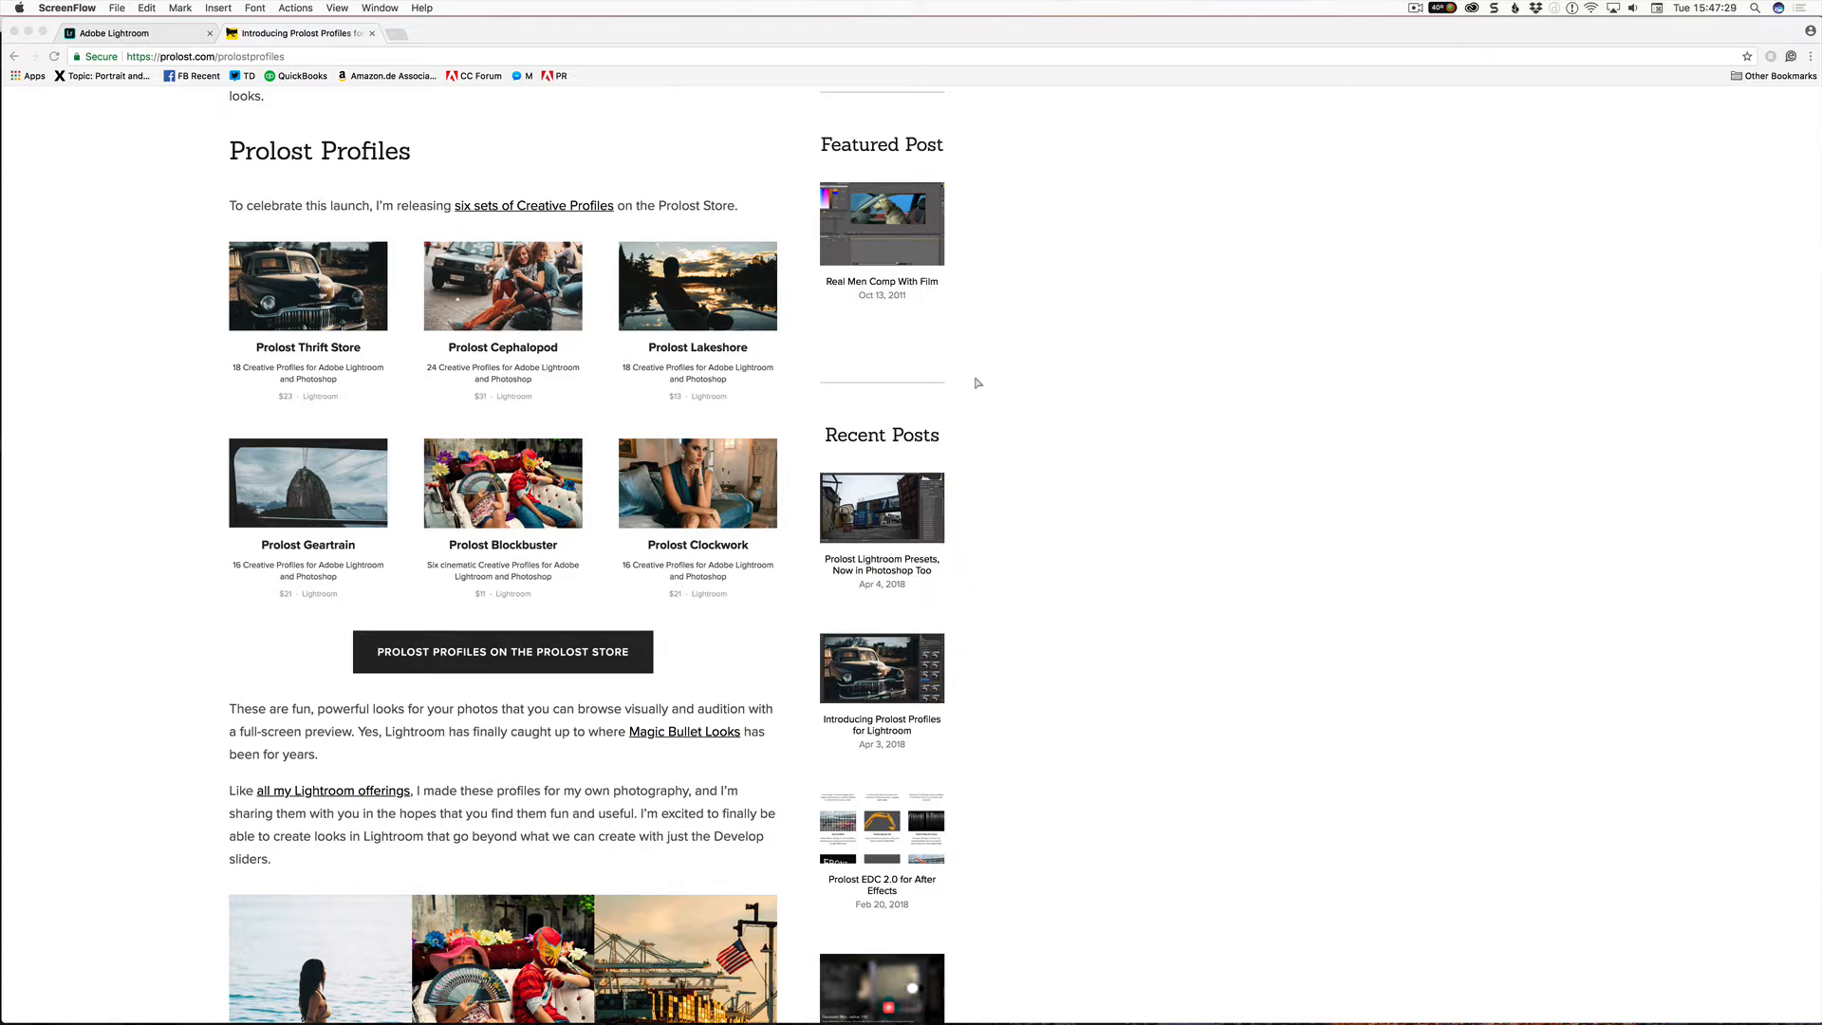
{"action": "scroll", "coordinate": [977, 382], "scroll_direction": "down", "scroll_amount": 10}
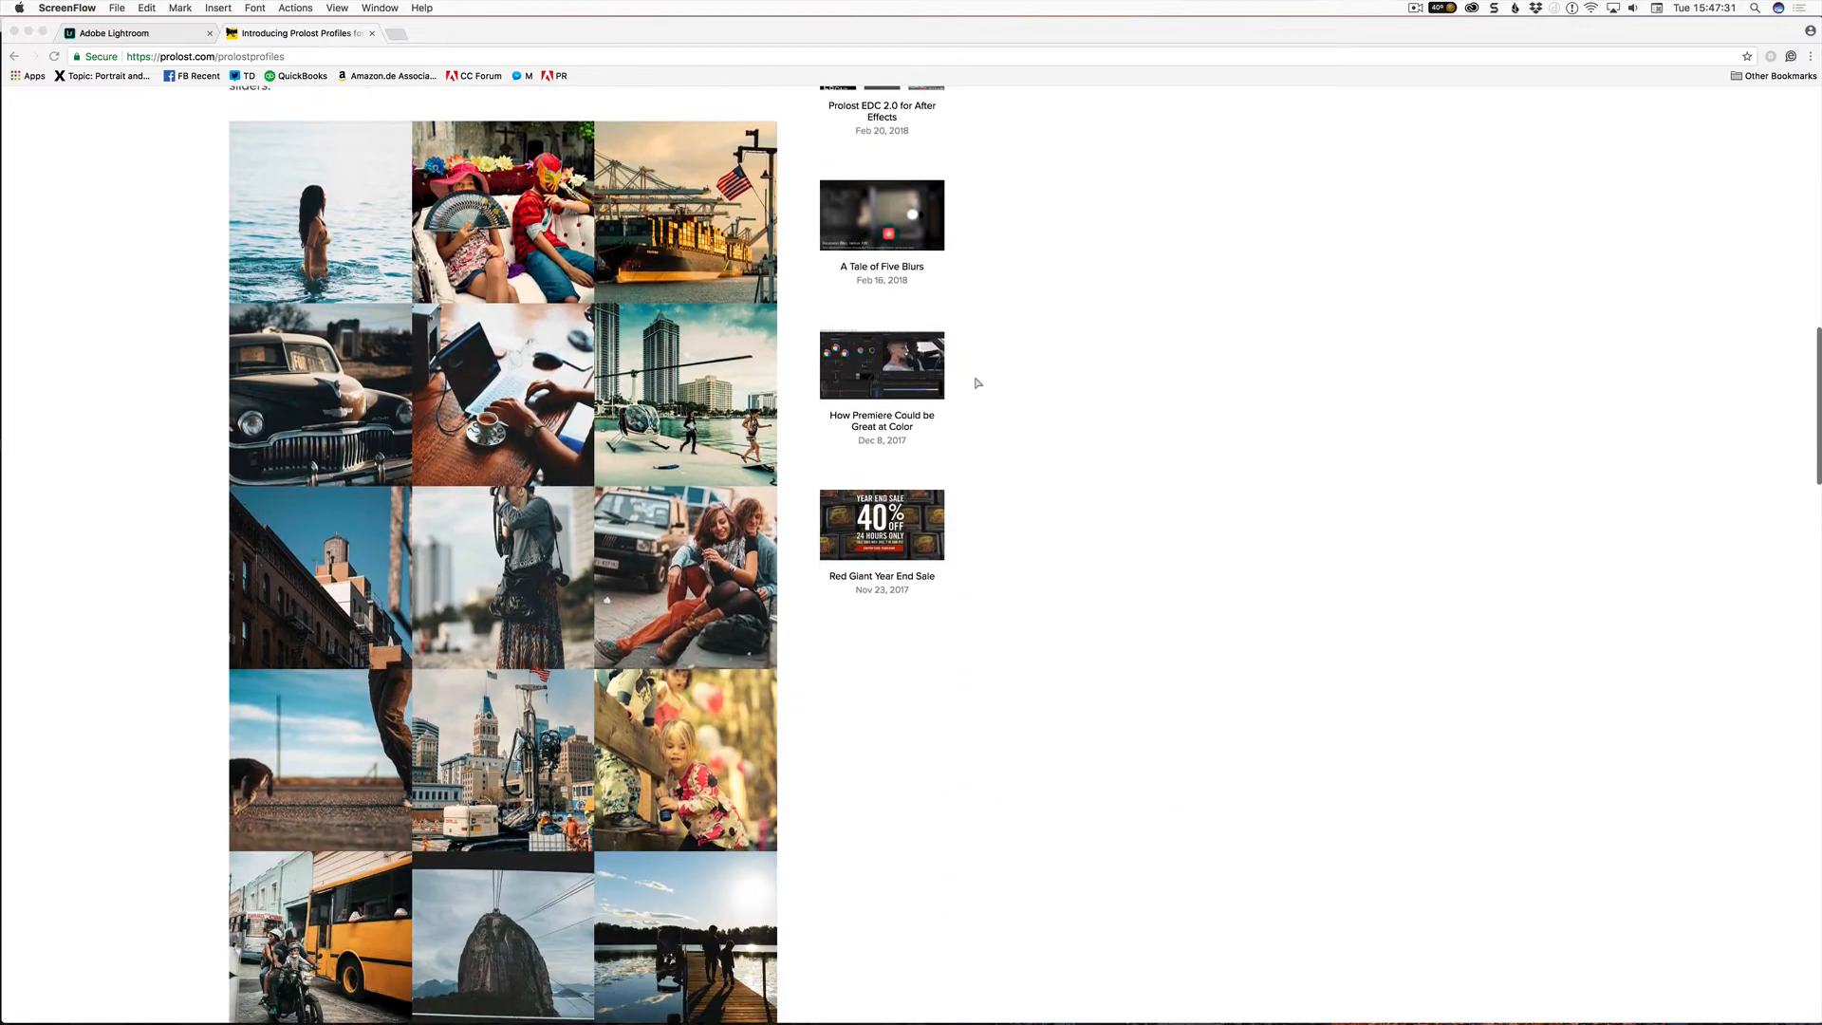
{"action": "scroll", "coordinate": [977, 382], "scroll_direction": "down", "scroll_amount": 2}
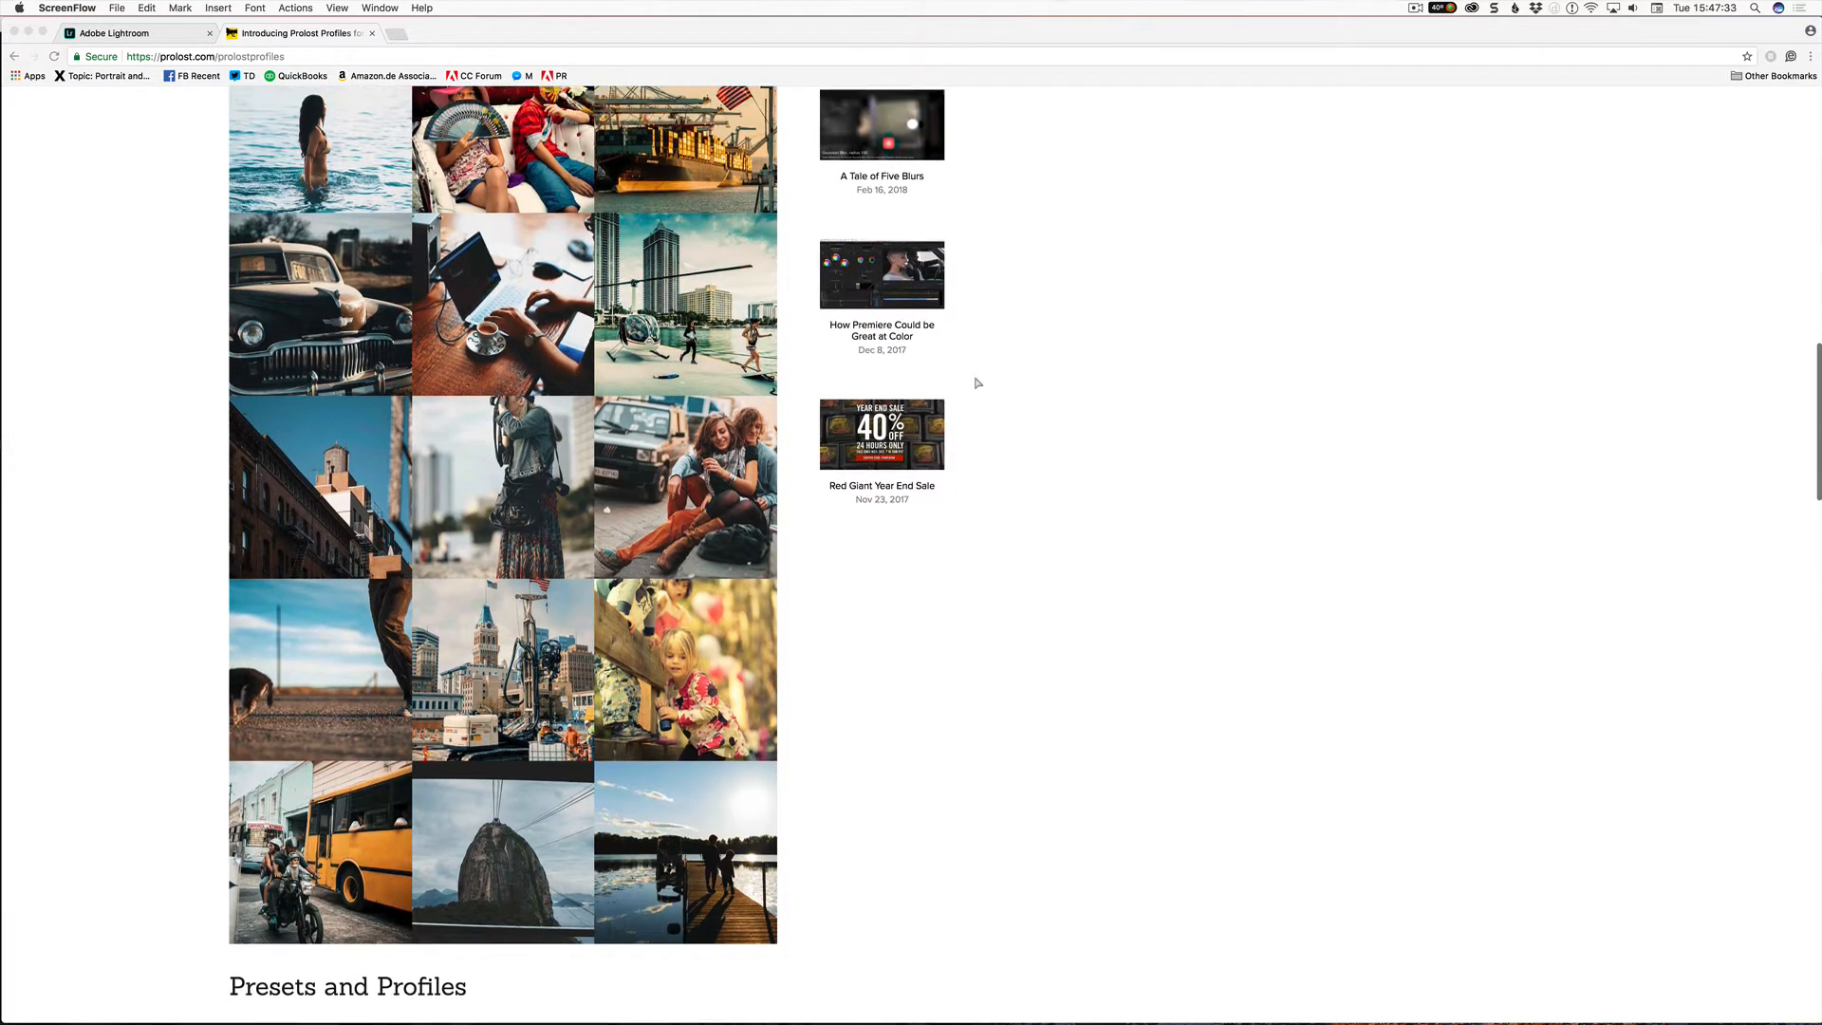
{"action": "scroll", "coordinate": [977, 383], "scroll_direction": "down", "scroll_amount": 2}
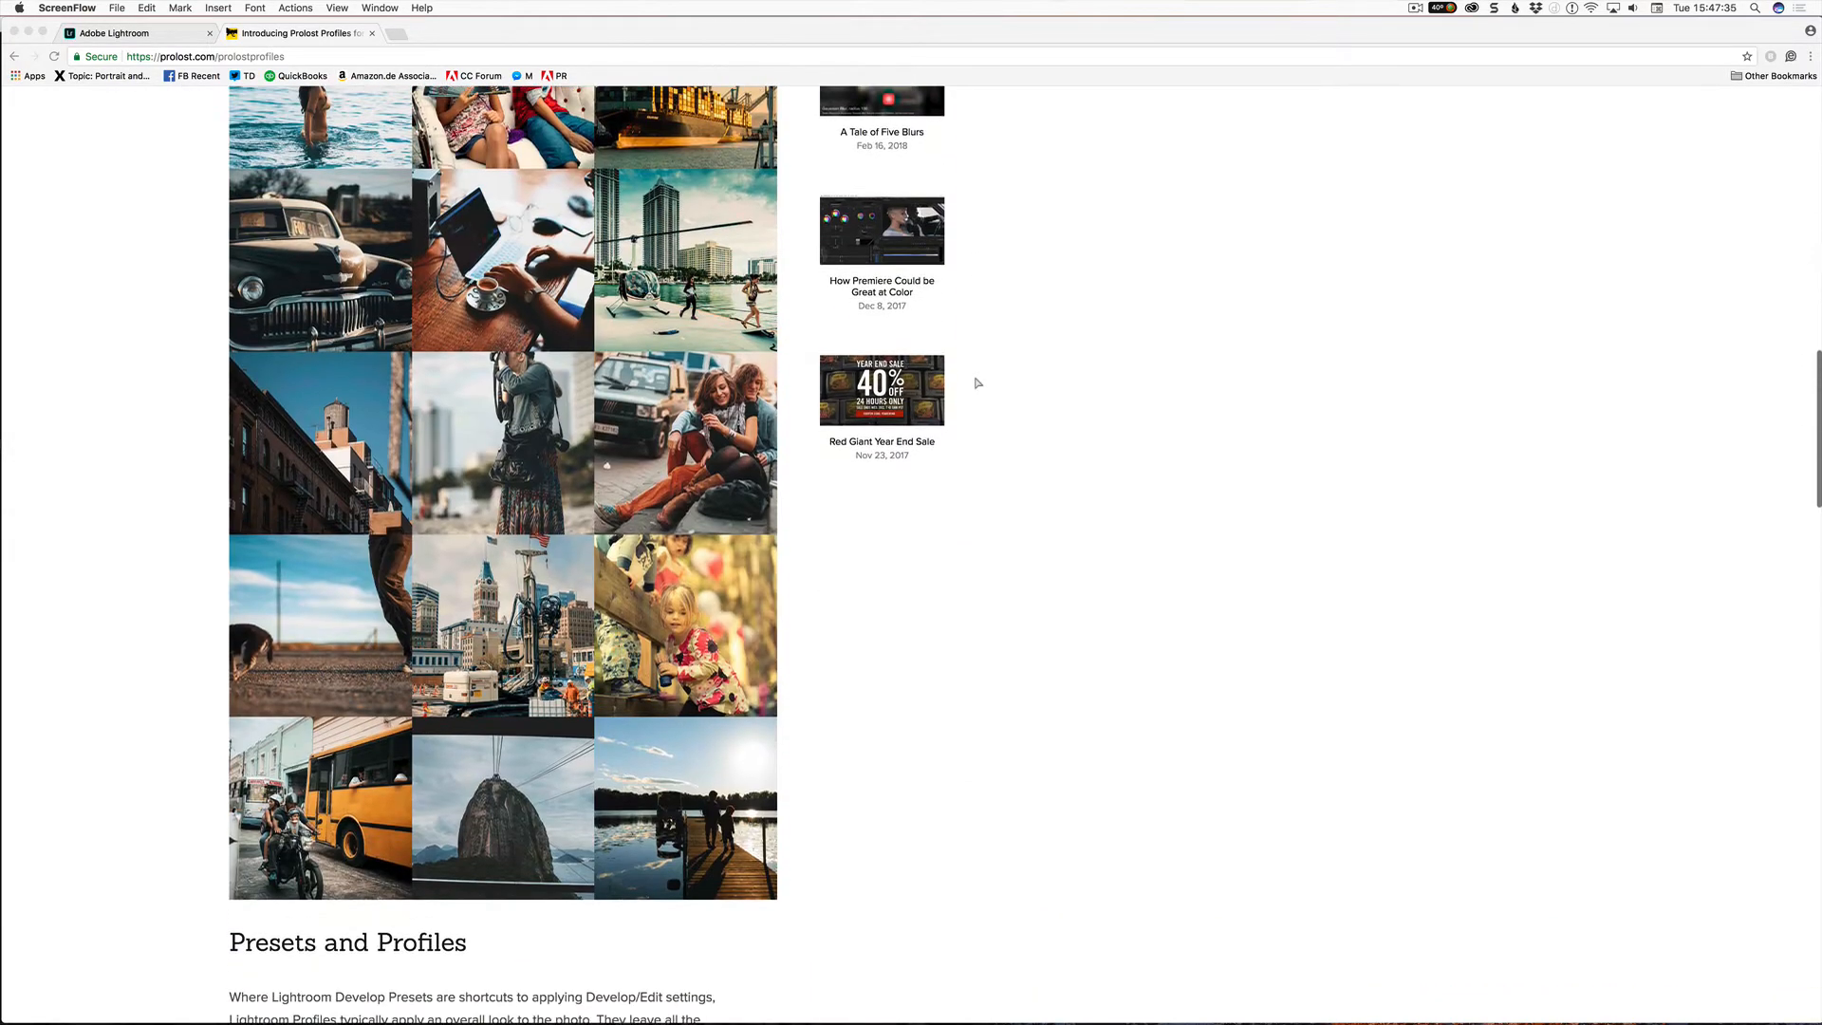
{"action": "scroll", "coordinate": [977, 382], "scroll_direction": "down", "scroll_amount": 5}
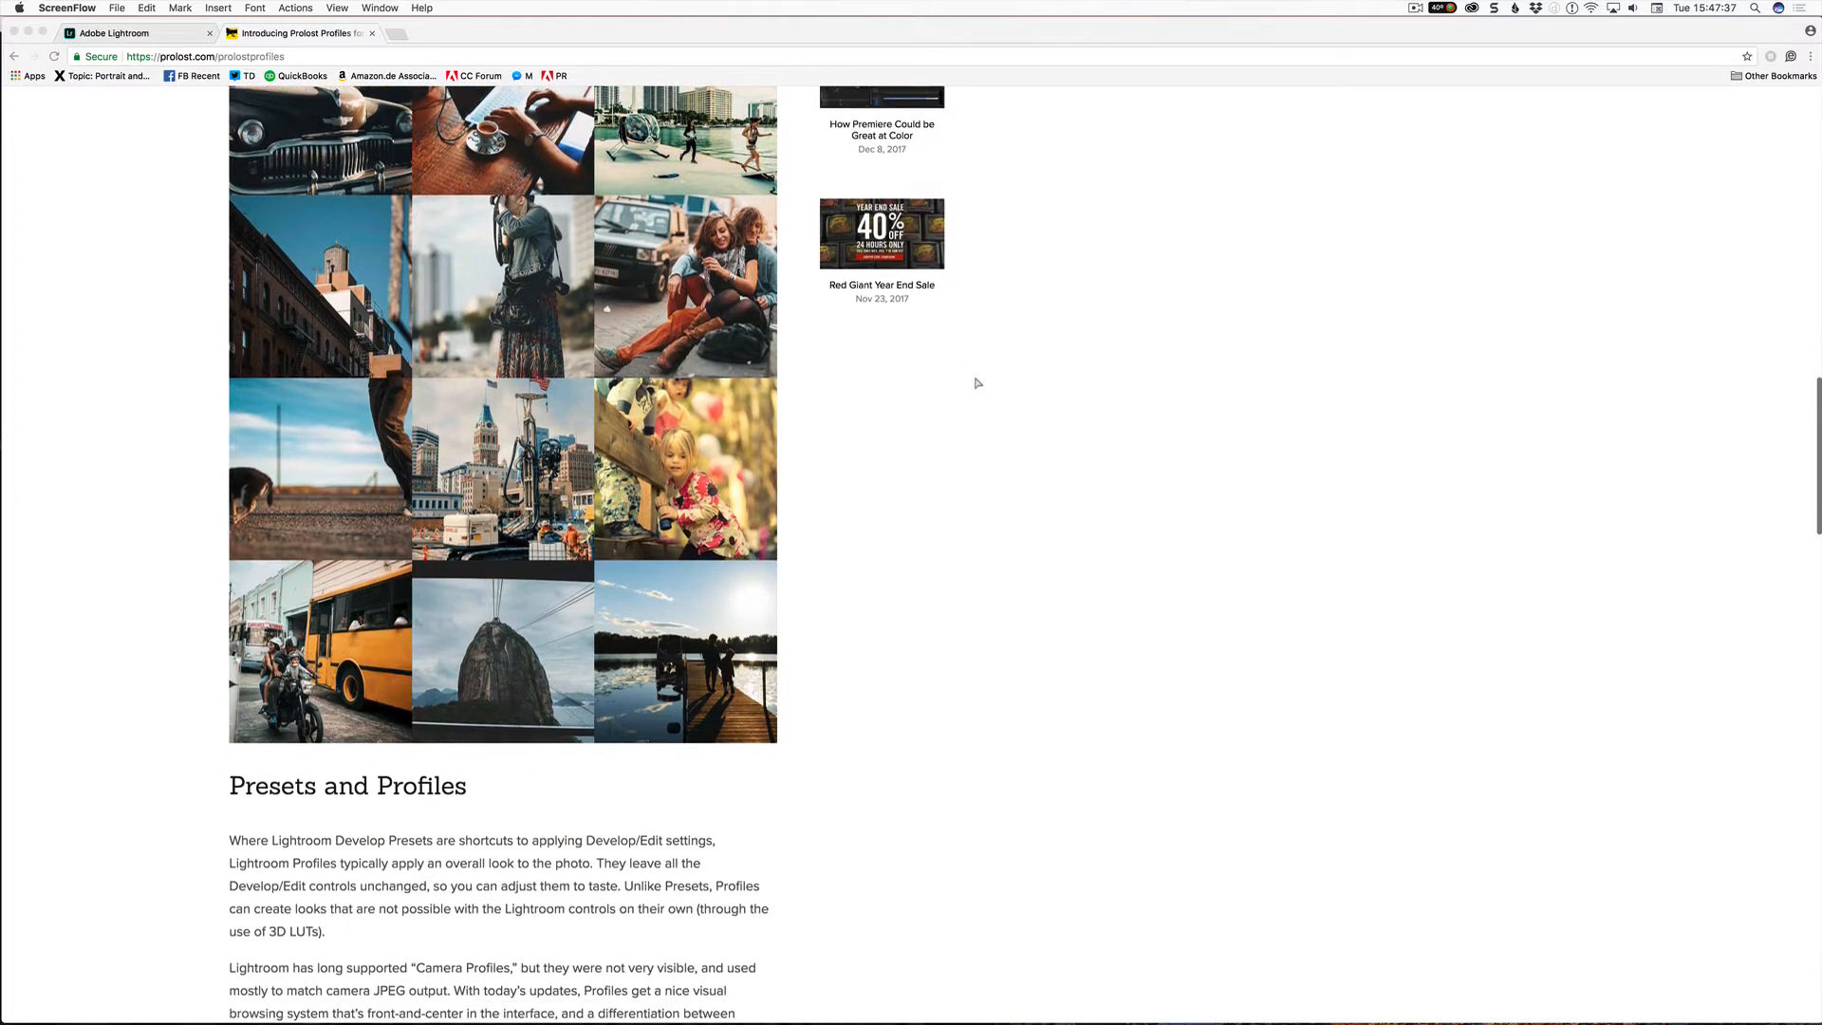
{"action": "scroll", "coordinate": [978, 383], "scroll_direction": "down", "scroll_amount": 3}
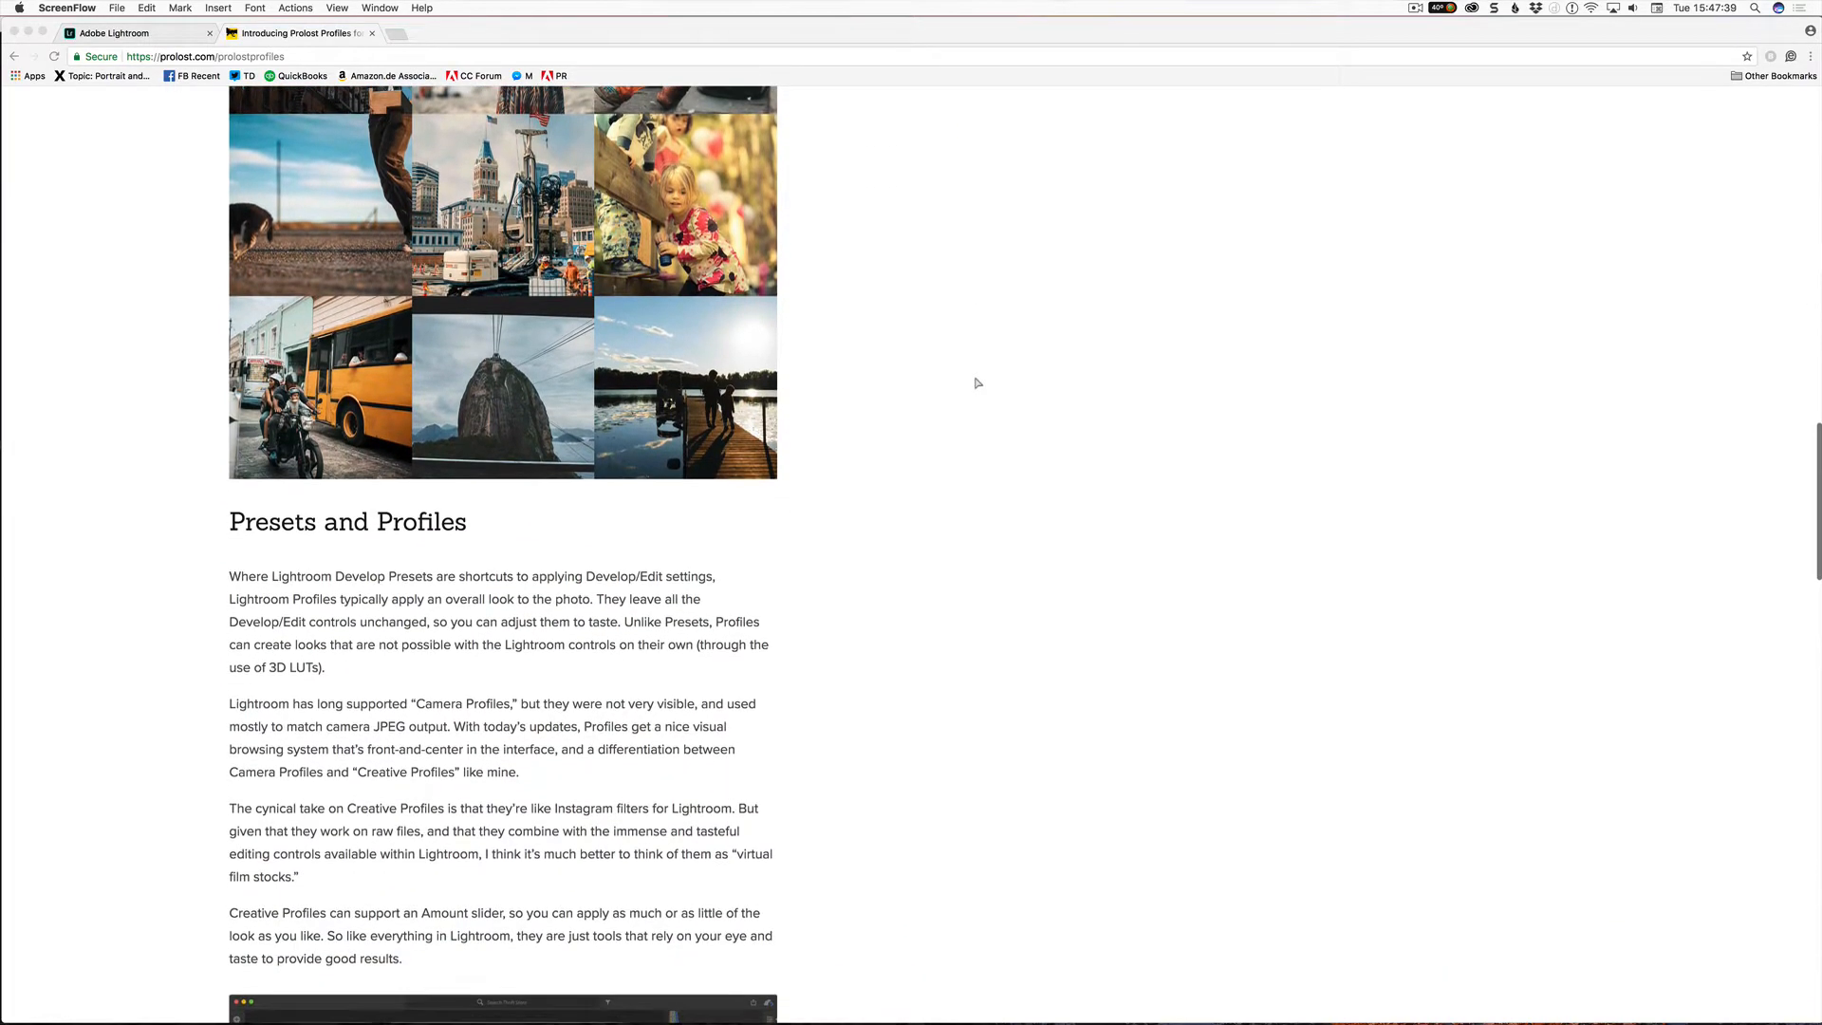
{"action": "scroll", "coordinate": [977, 382], "scroll_direction": "up", "scroll_amount": 15}
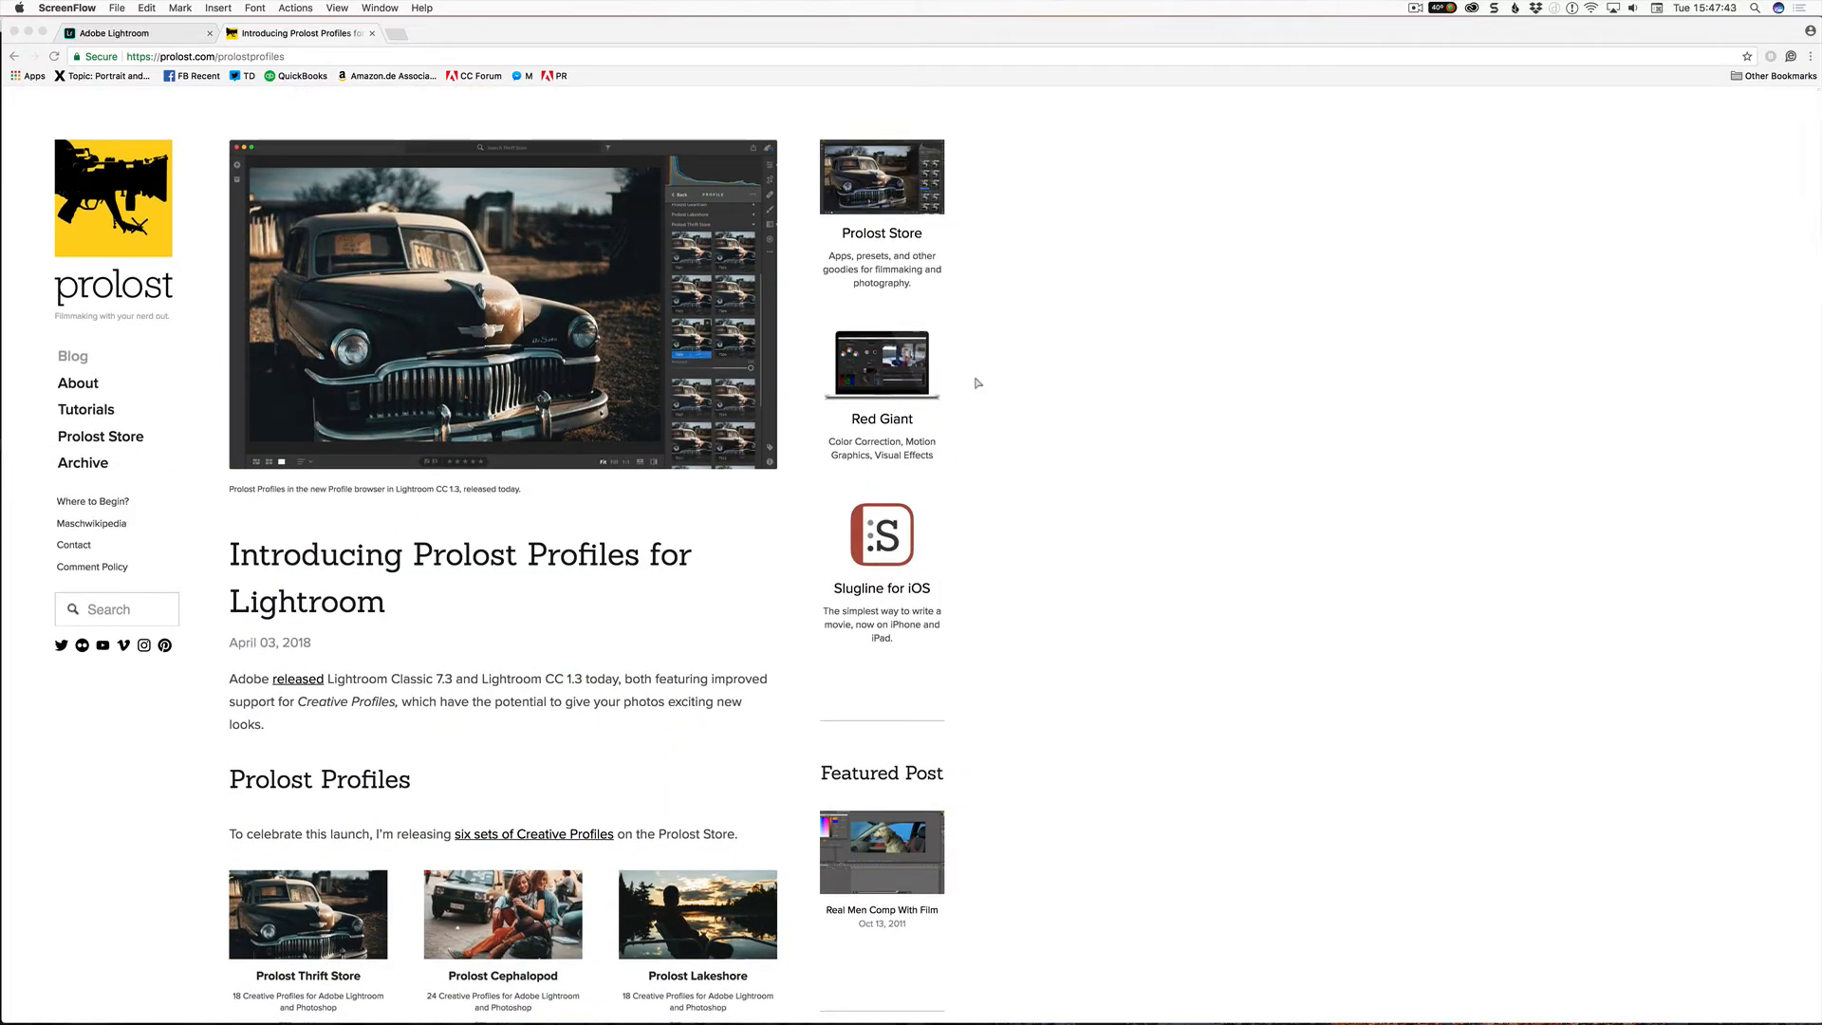
- Switch to Lightroom Classic and examine the Prolost Blockbuster profile thumbnails for the shutter portrait and the waterfall photo
{"action": "key", "text": "super+Tab"}
{"action": "key", "text": "super+Tab"}
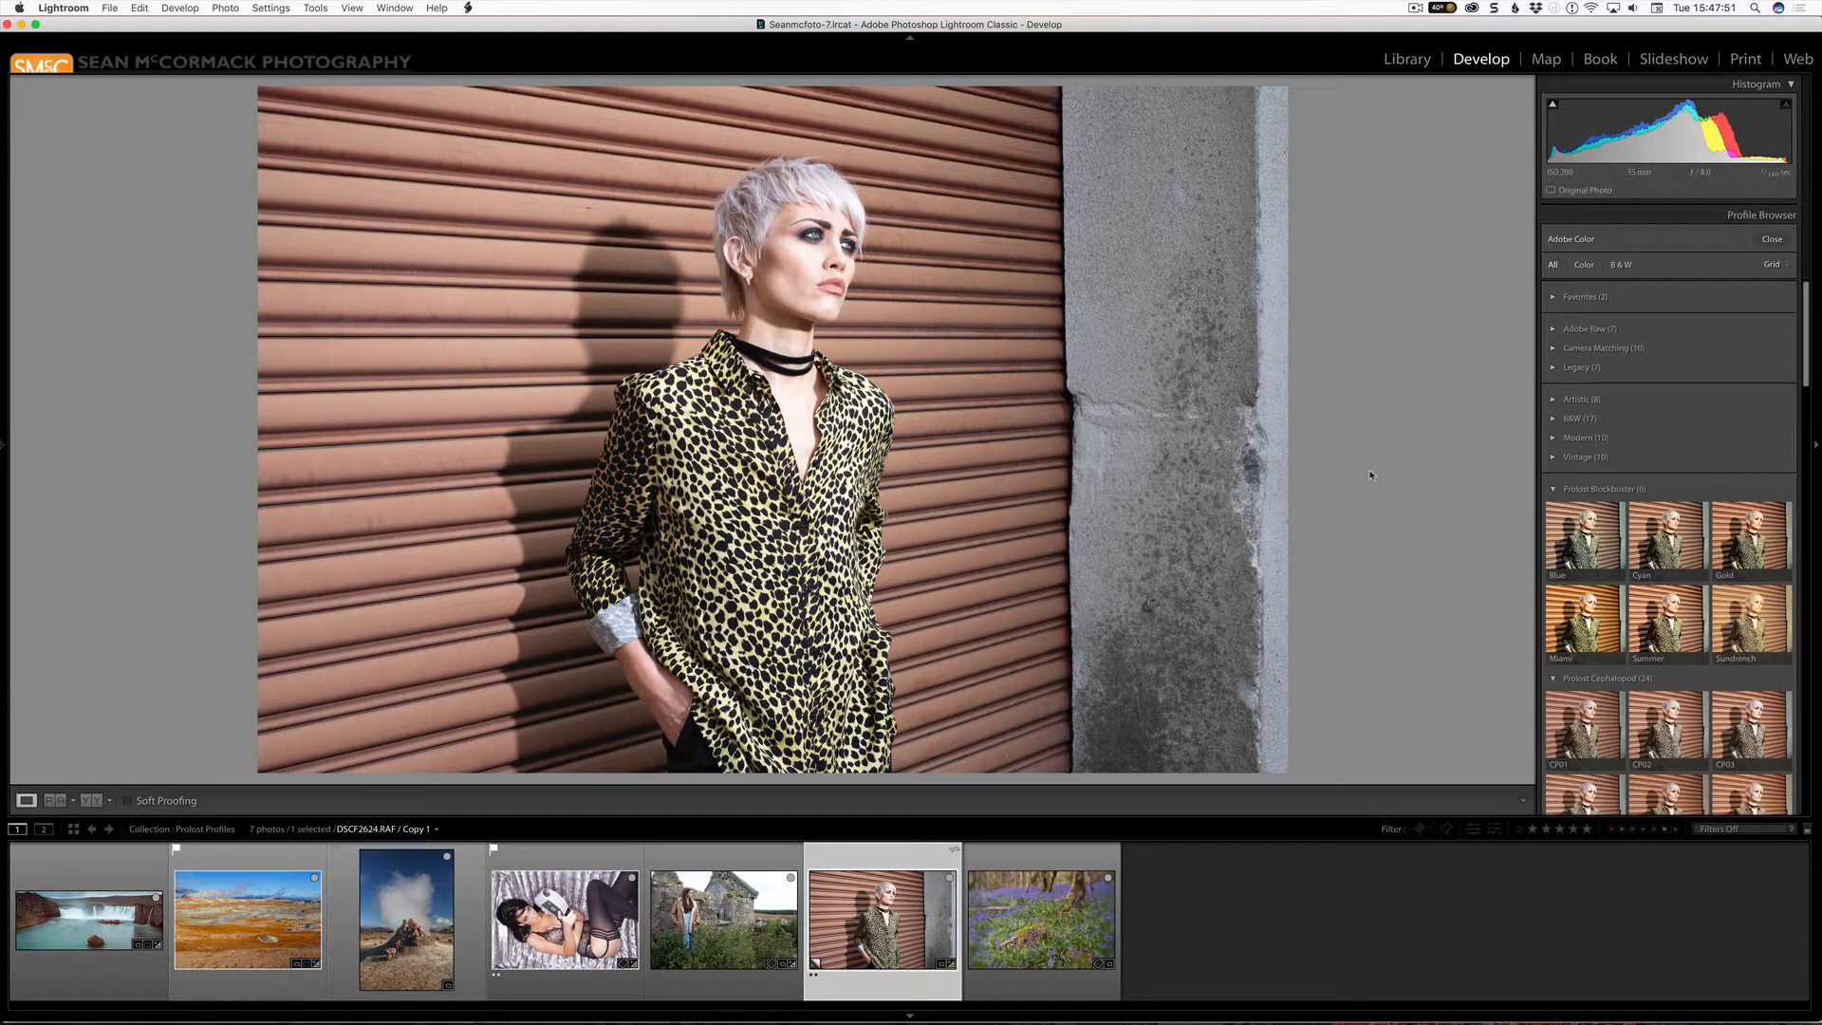
{"action": "scroll", "coordinate": [1669, 532], "scroll_direction": "down", "scroll_amount": 3}
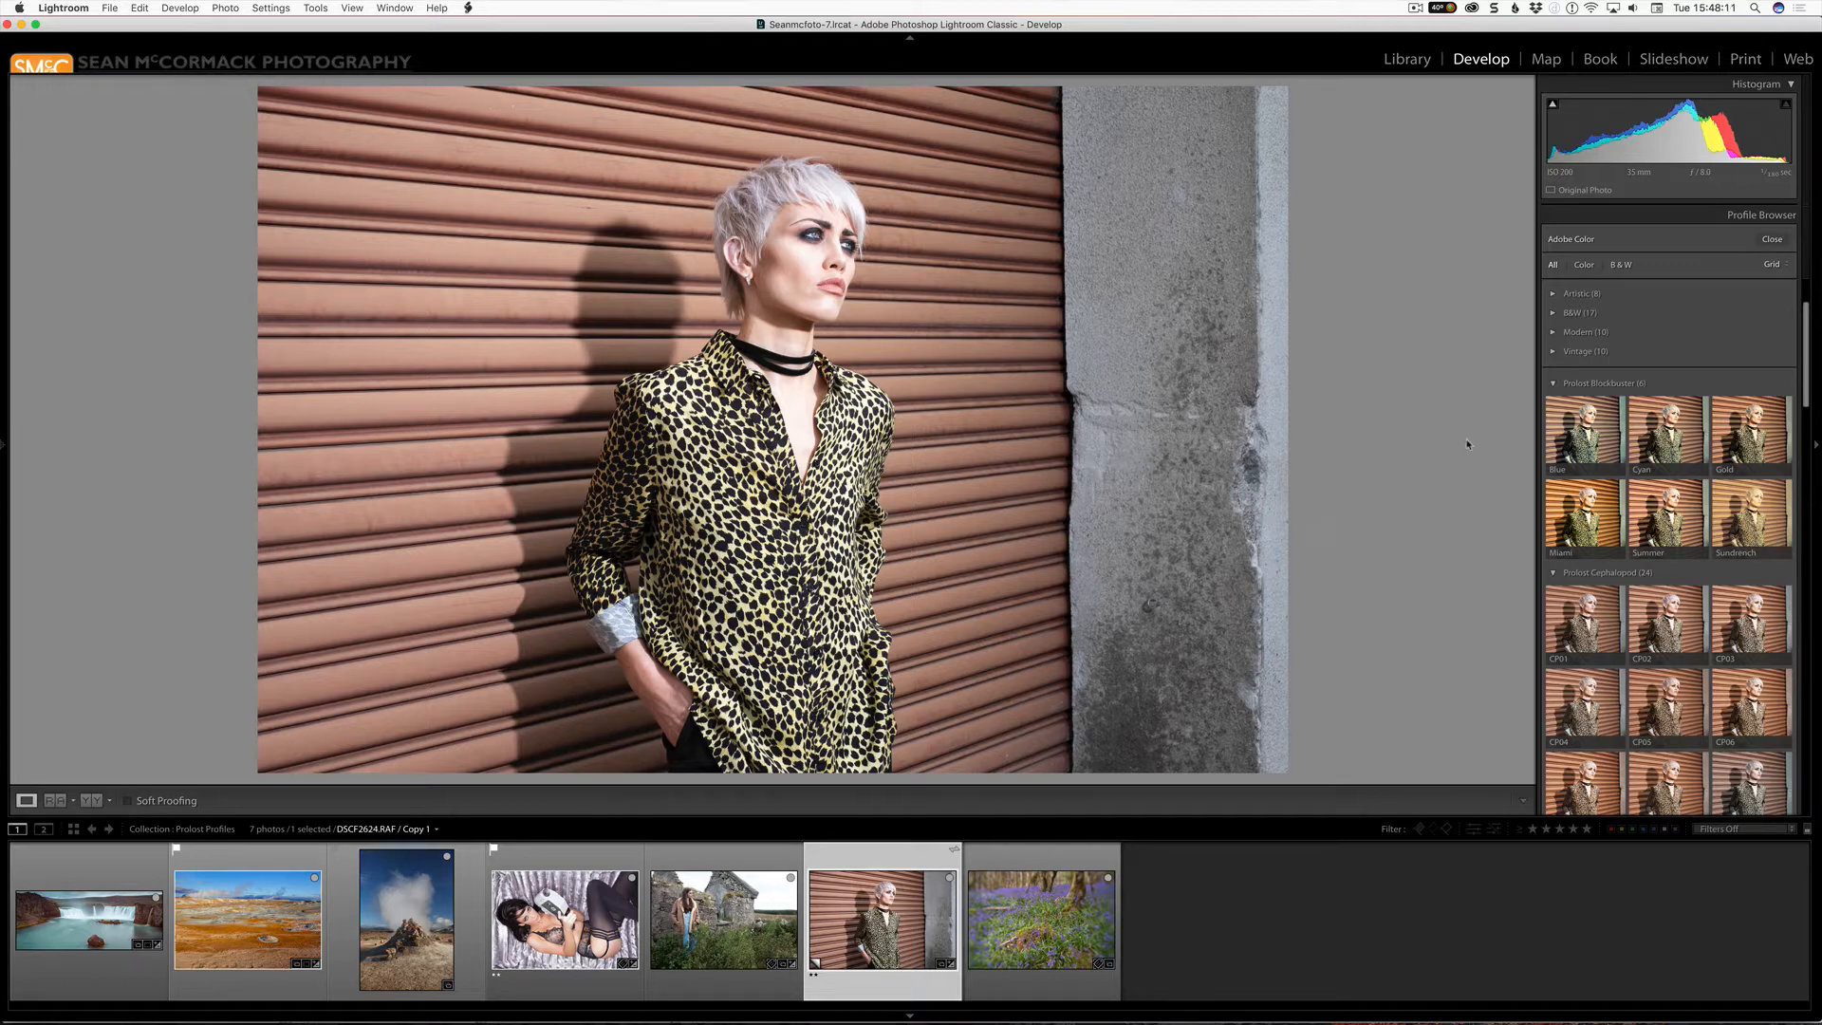
{"action": "left_click", "coordinate": [1619, 429]}
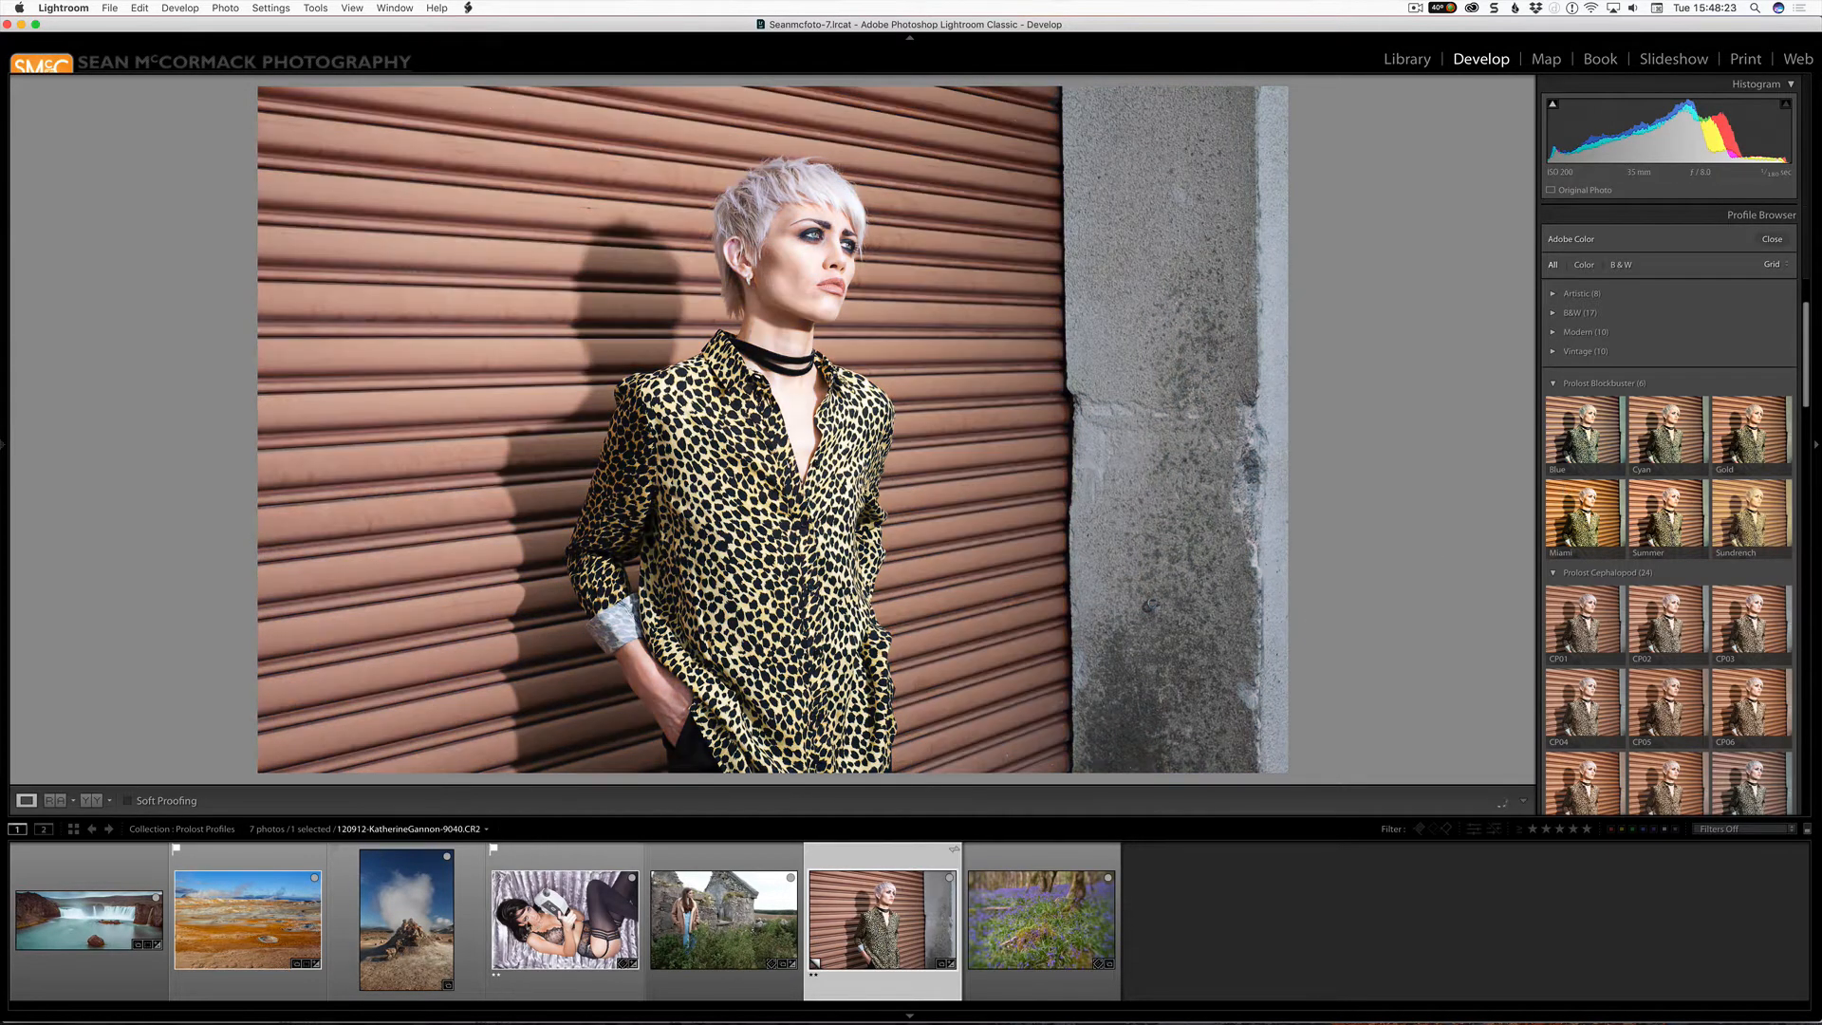
{"action": "left_click", "coordinate": [70, 924]}
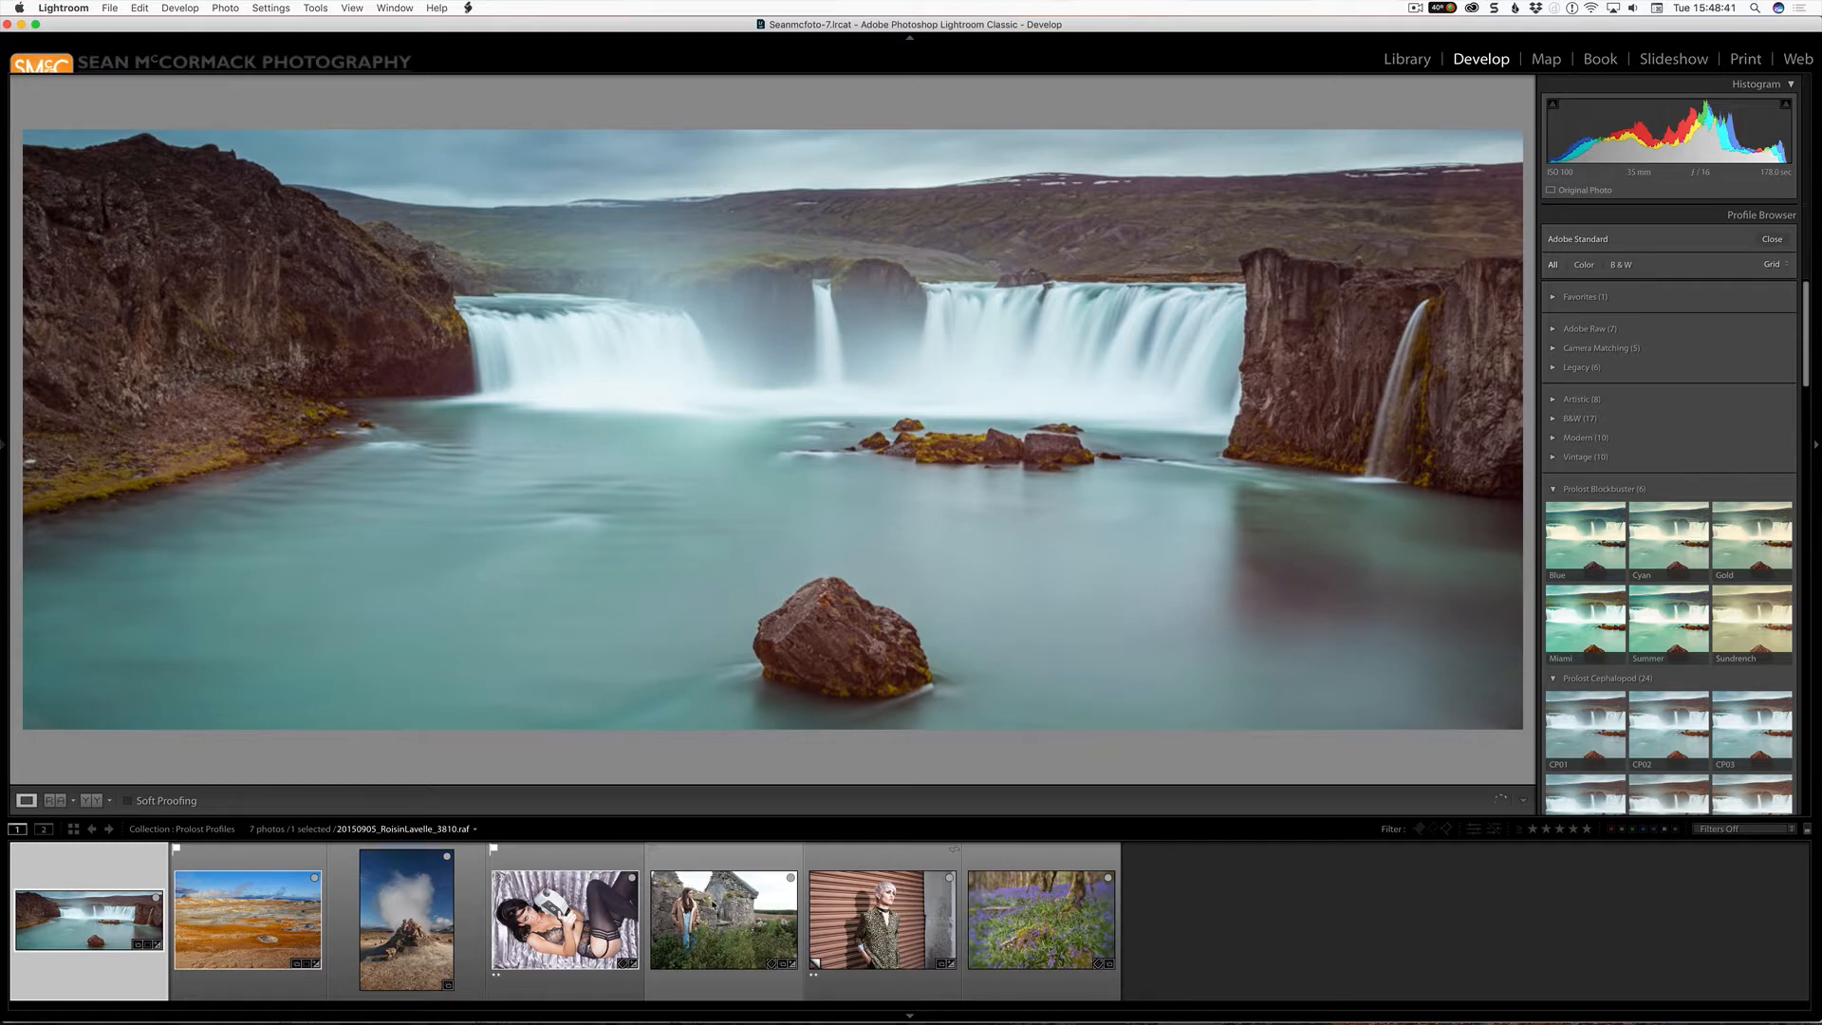
- Preview Prolost Blockbuster profiles such as Blue, Cyan and Miami on the photo of the woman at the stone ruin
{"action": "left_click", "coordinate": [707, 911]}
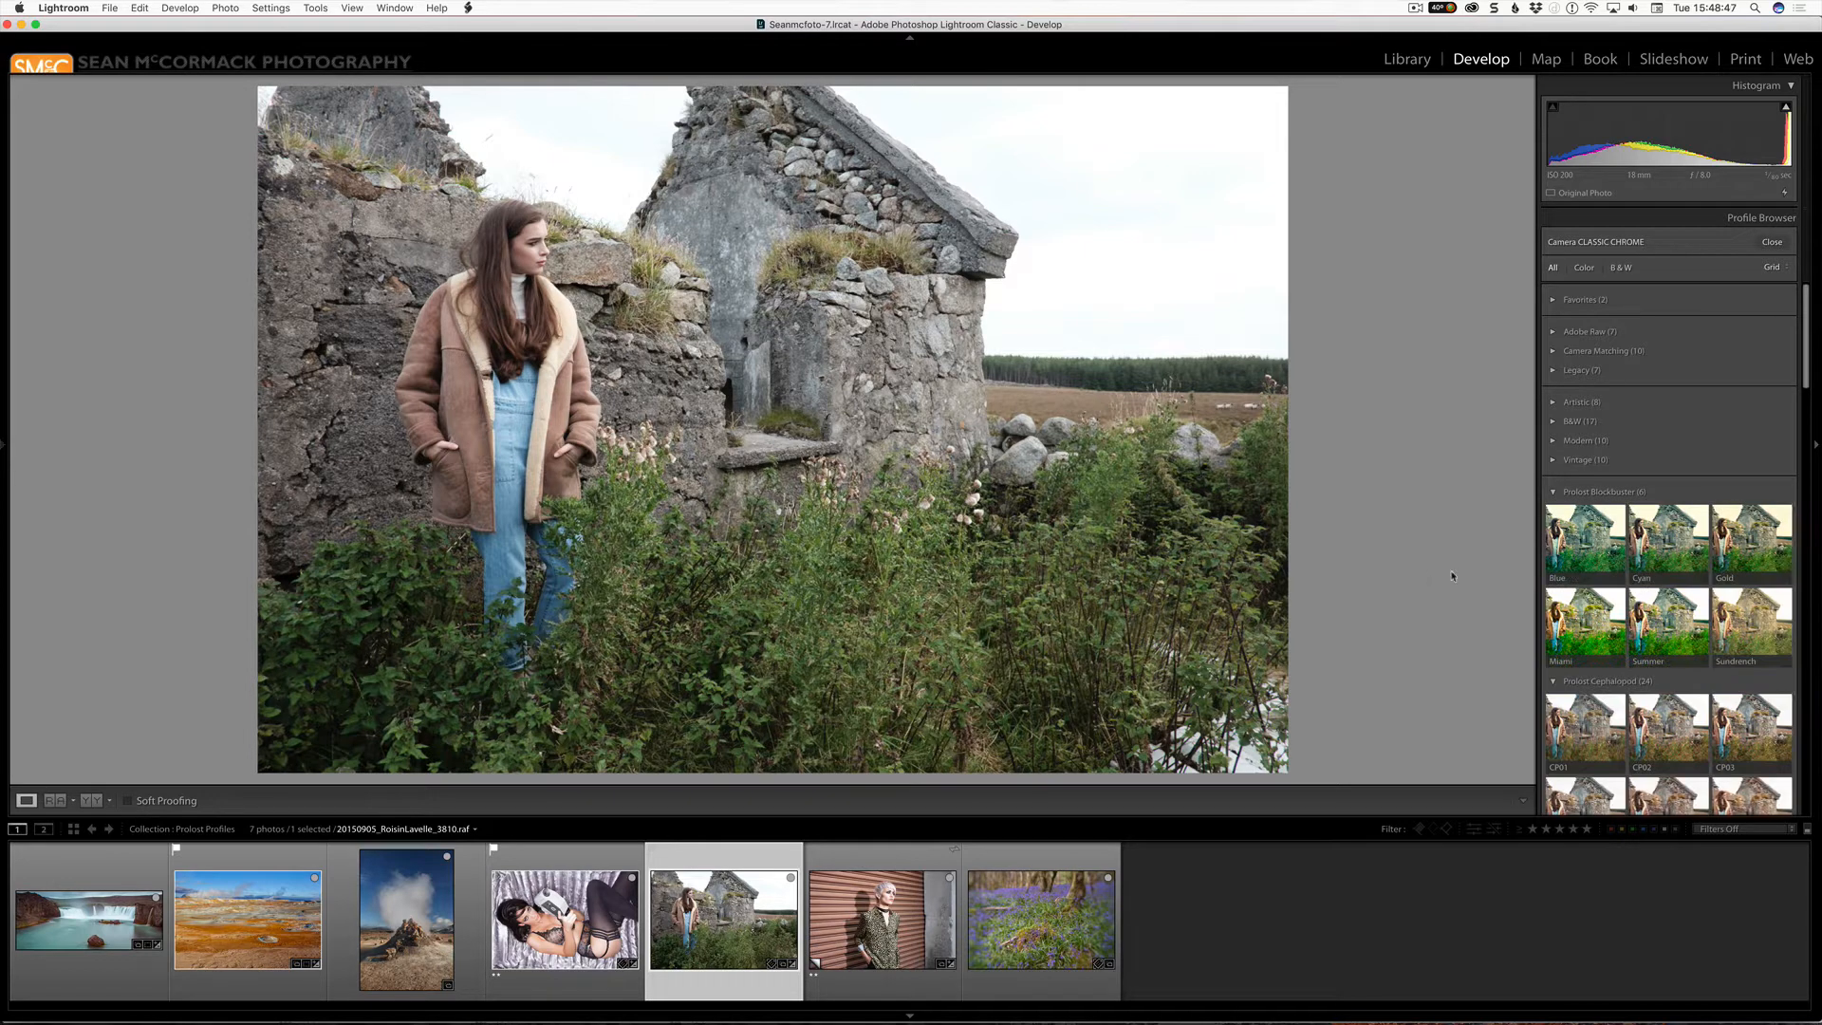
{"action": "mouse_move", "coordinate": [1570, 558]}
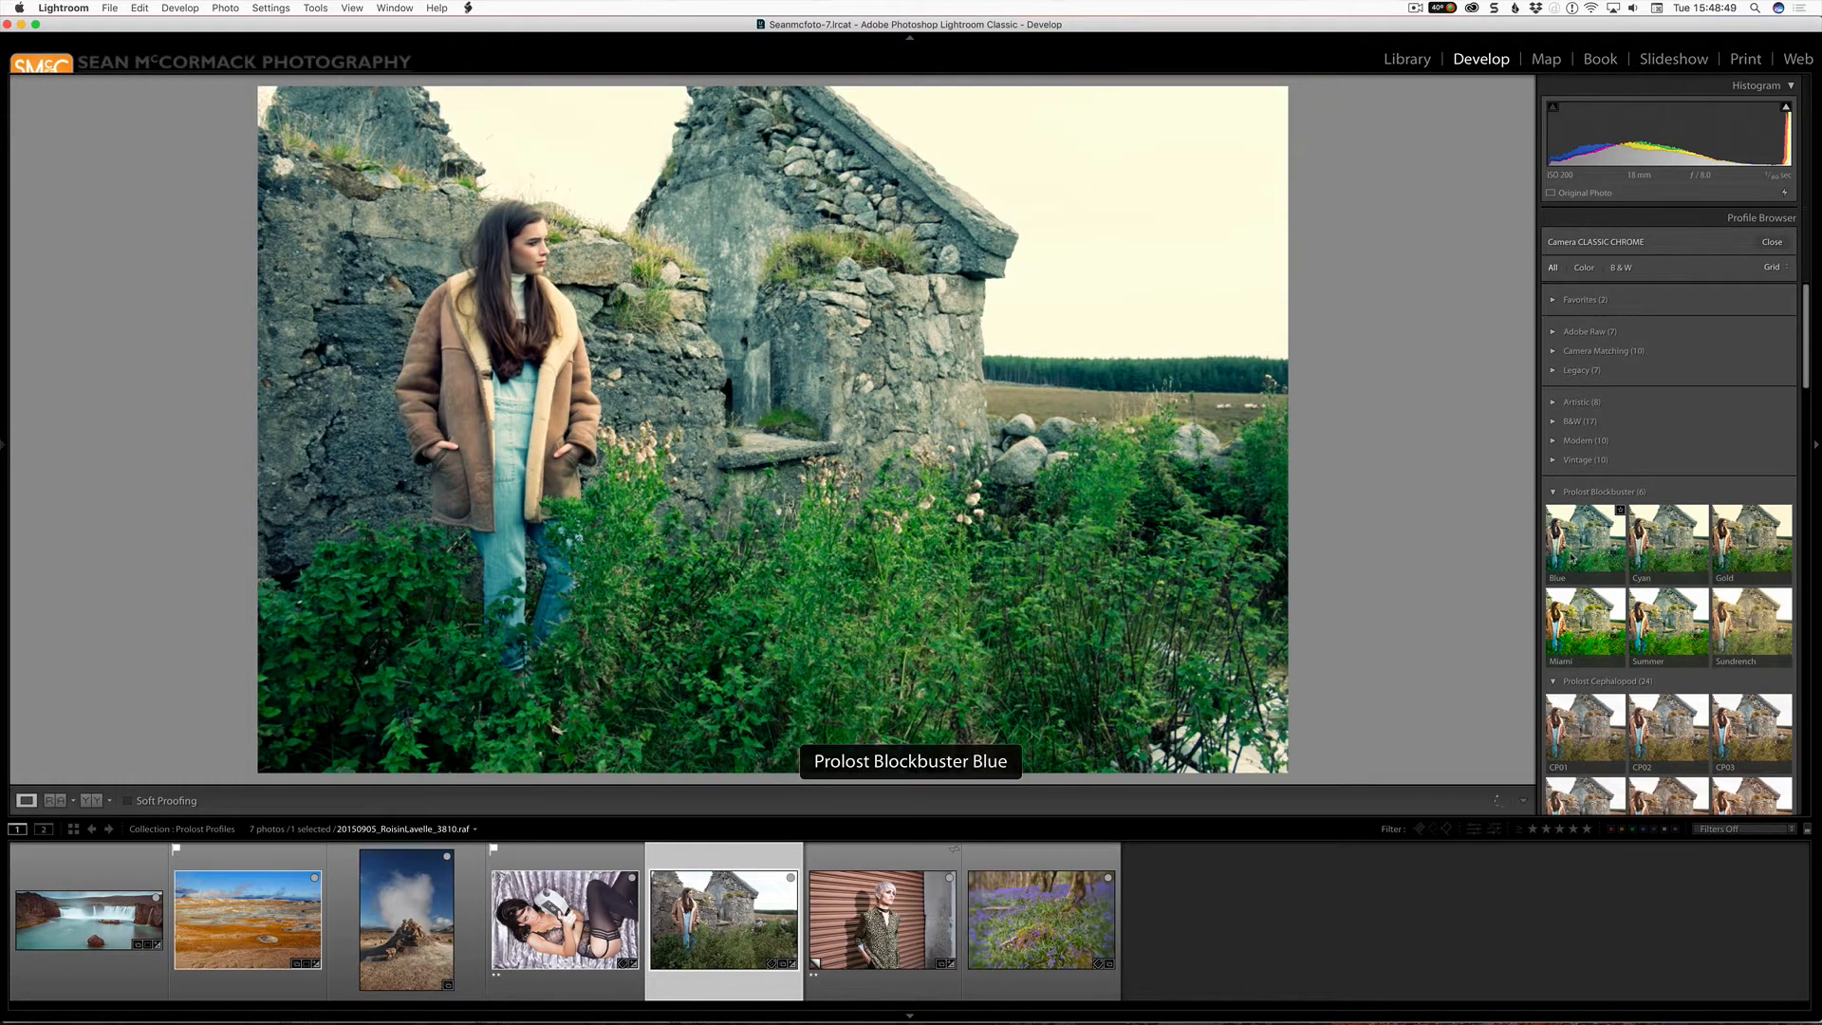
{"action": "left_click", "coordinate": [1661, 548]}
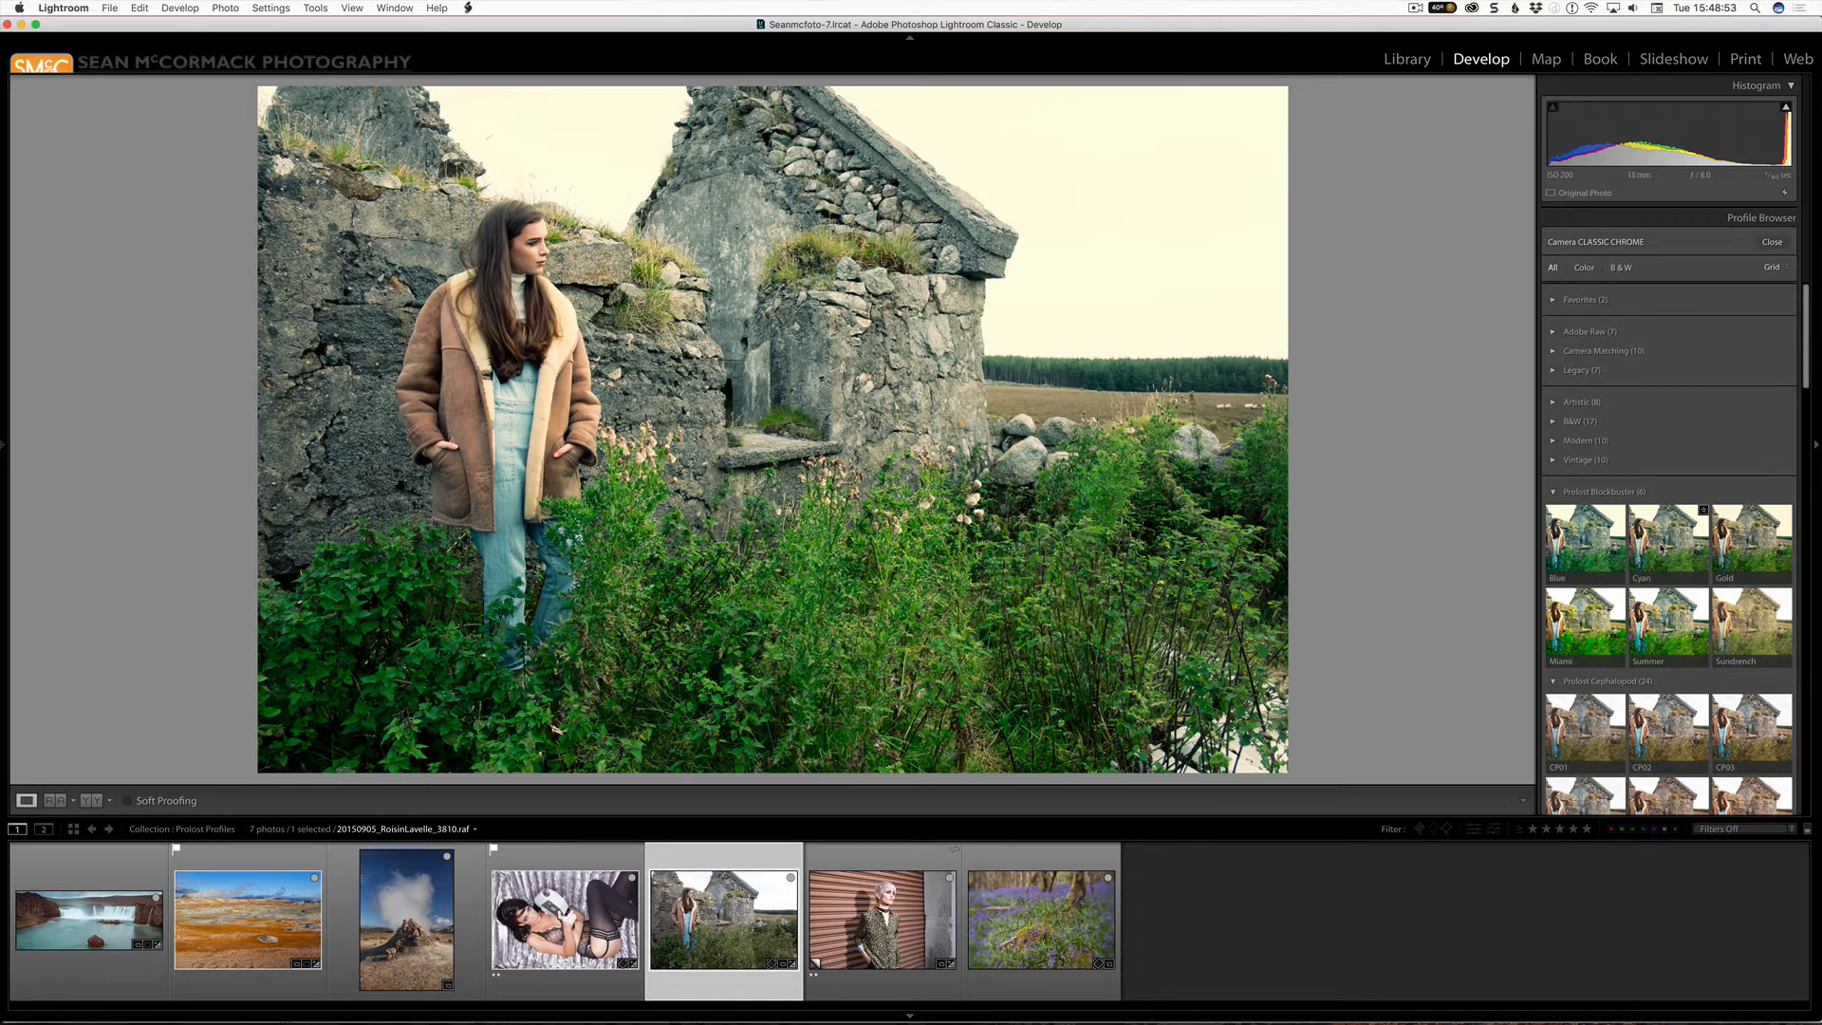
{"action": "left_click", "coordinate": [1733, 640]}
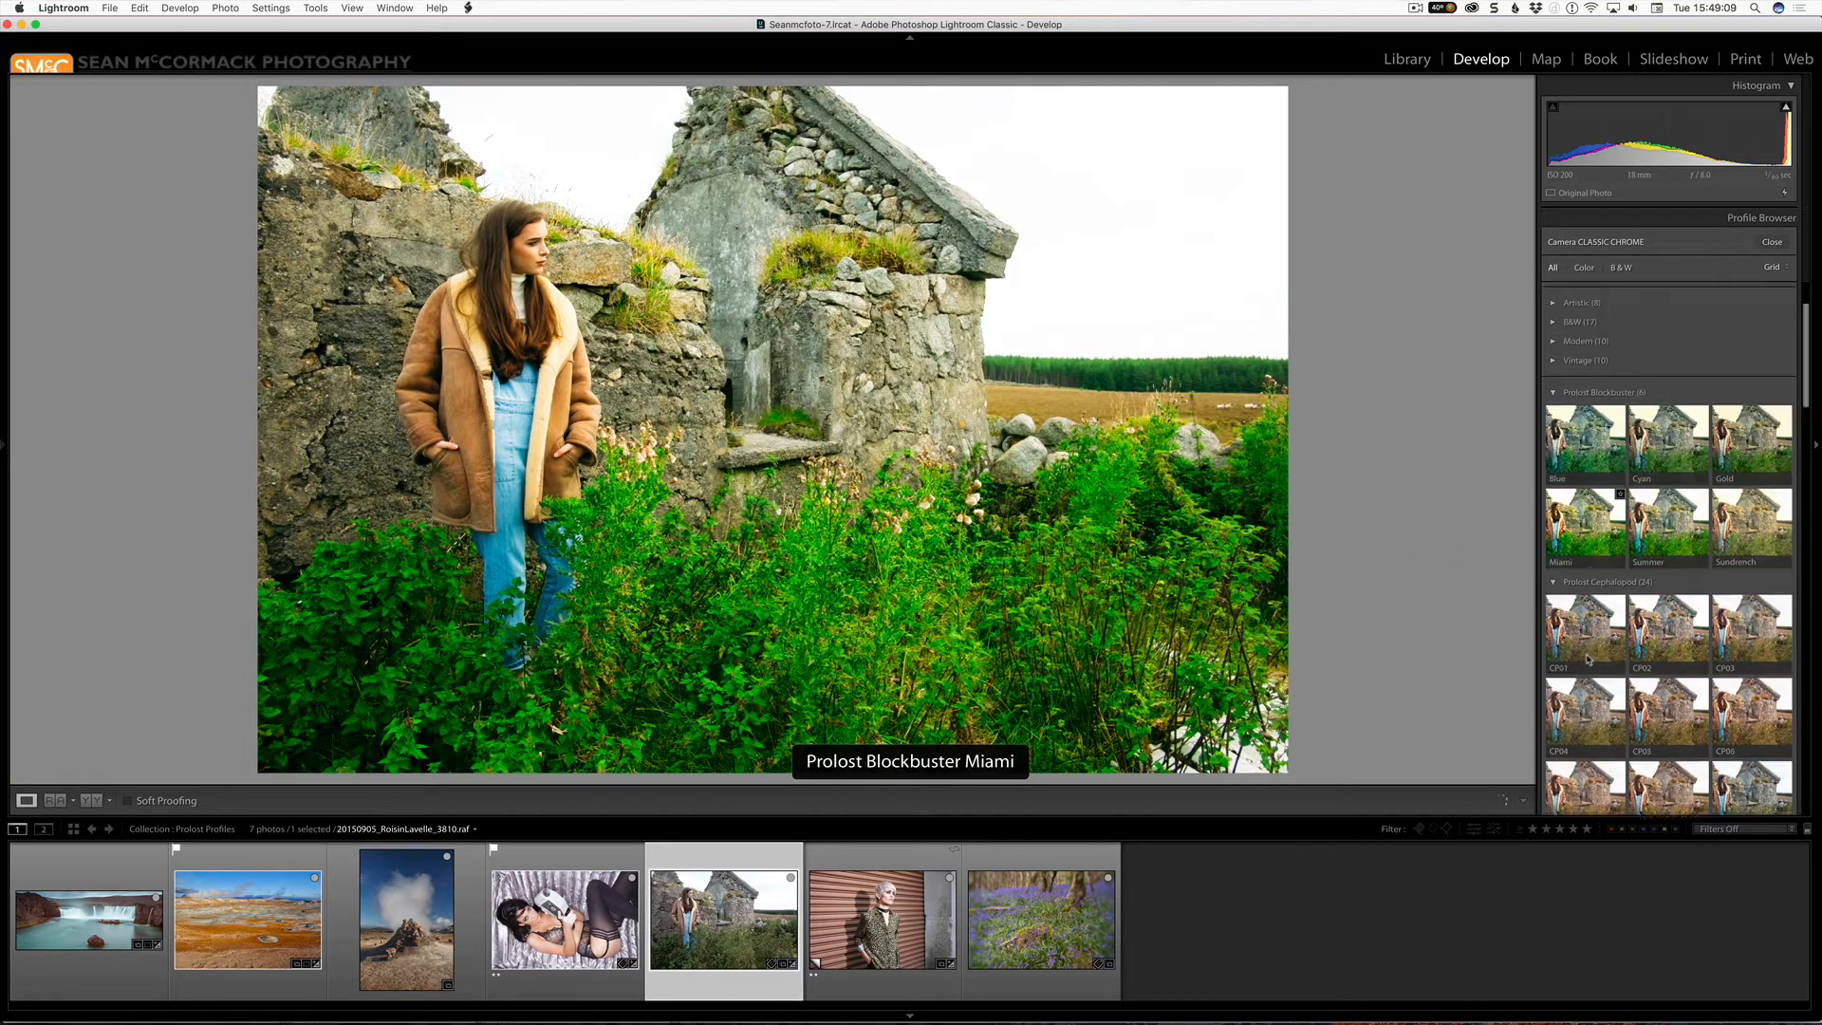
- Apply the Prolost Cephalopod profile CP08 to the stone ruin portrait and set its amount to 96
{"action": "scroll", "coordinate": [1587, 657], "scroll_direction": "down", "scroll_amount": 5}
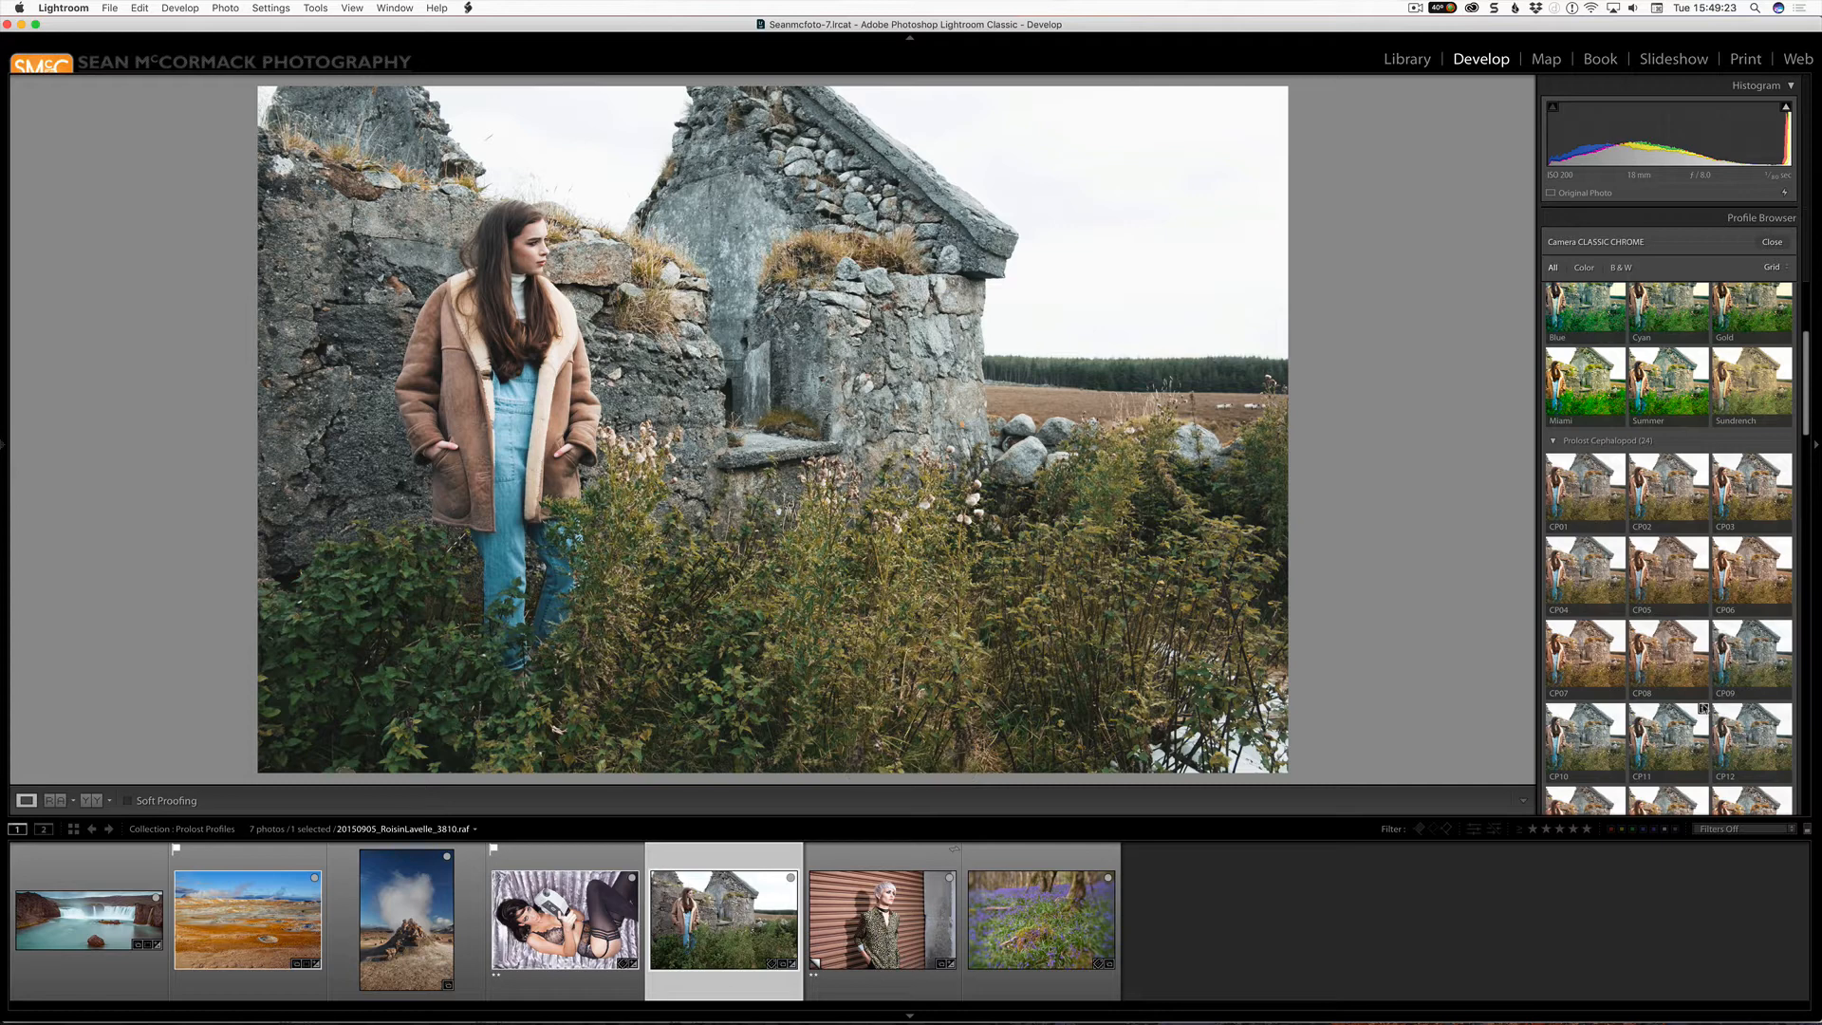
{"action": "left_click", "coordinate": [1665, 678]}
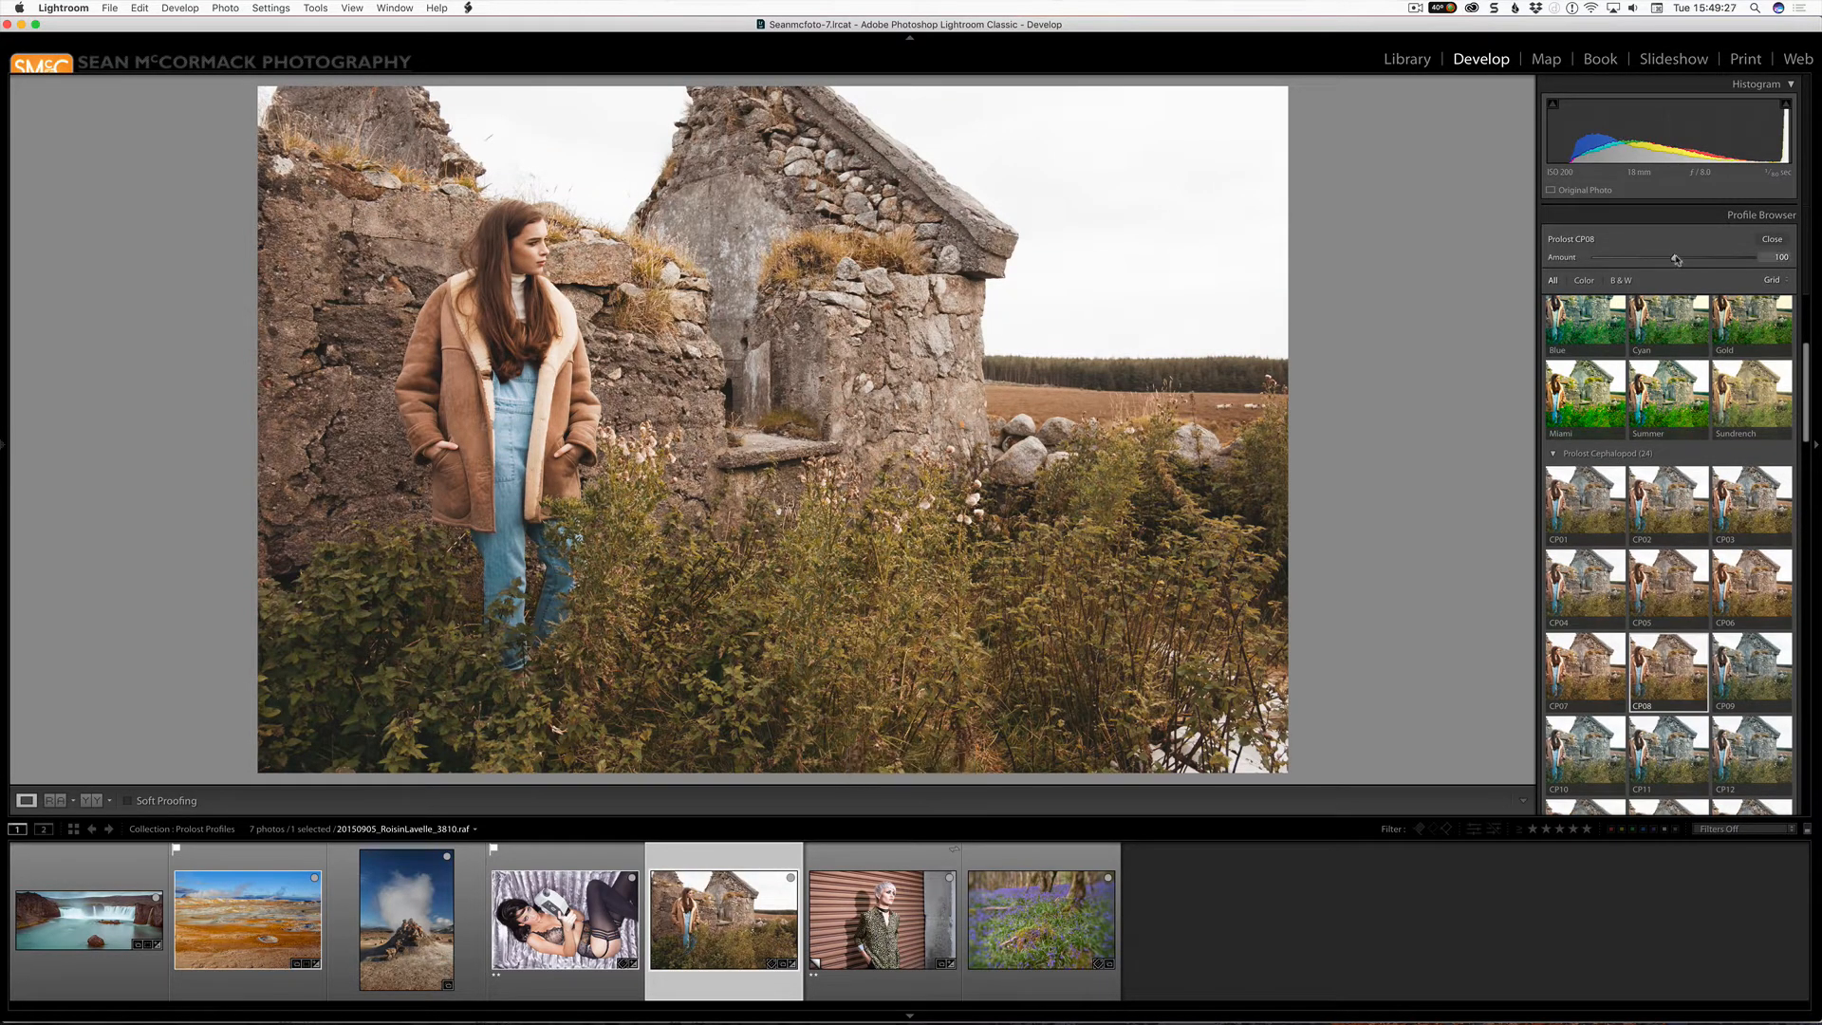
{"action": "mouse_move", "coordinate": [1675, 259]}
{"action": "left_mouse_down"}
{"action": "mouse_move", "coordinate": [1623, 259]}
{"action": "mouse_move", "coordinate": [1734, 263]}
{"action": "mouse_move", "coordinate": [1669, 262]}
{"action": "left_mouse_up"}
- Collapse the Prolost Cephalopod and Blockbuster groups and preview the Prolost Clockwork profiles on the bluebell woodland photo
{"action": "left_click", "coordinate": [1553, 453]}
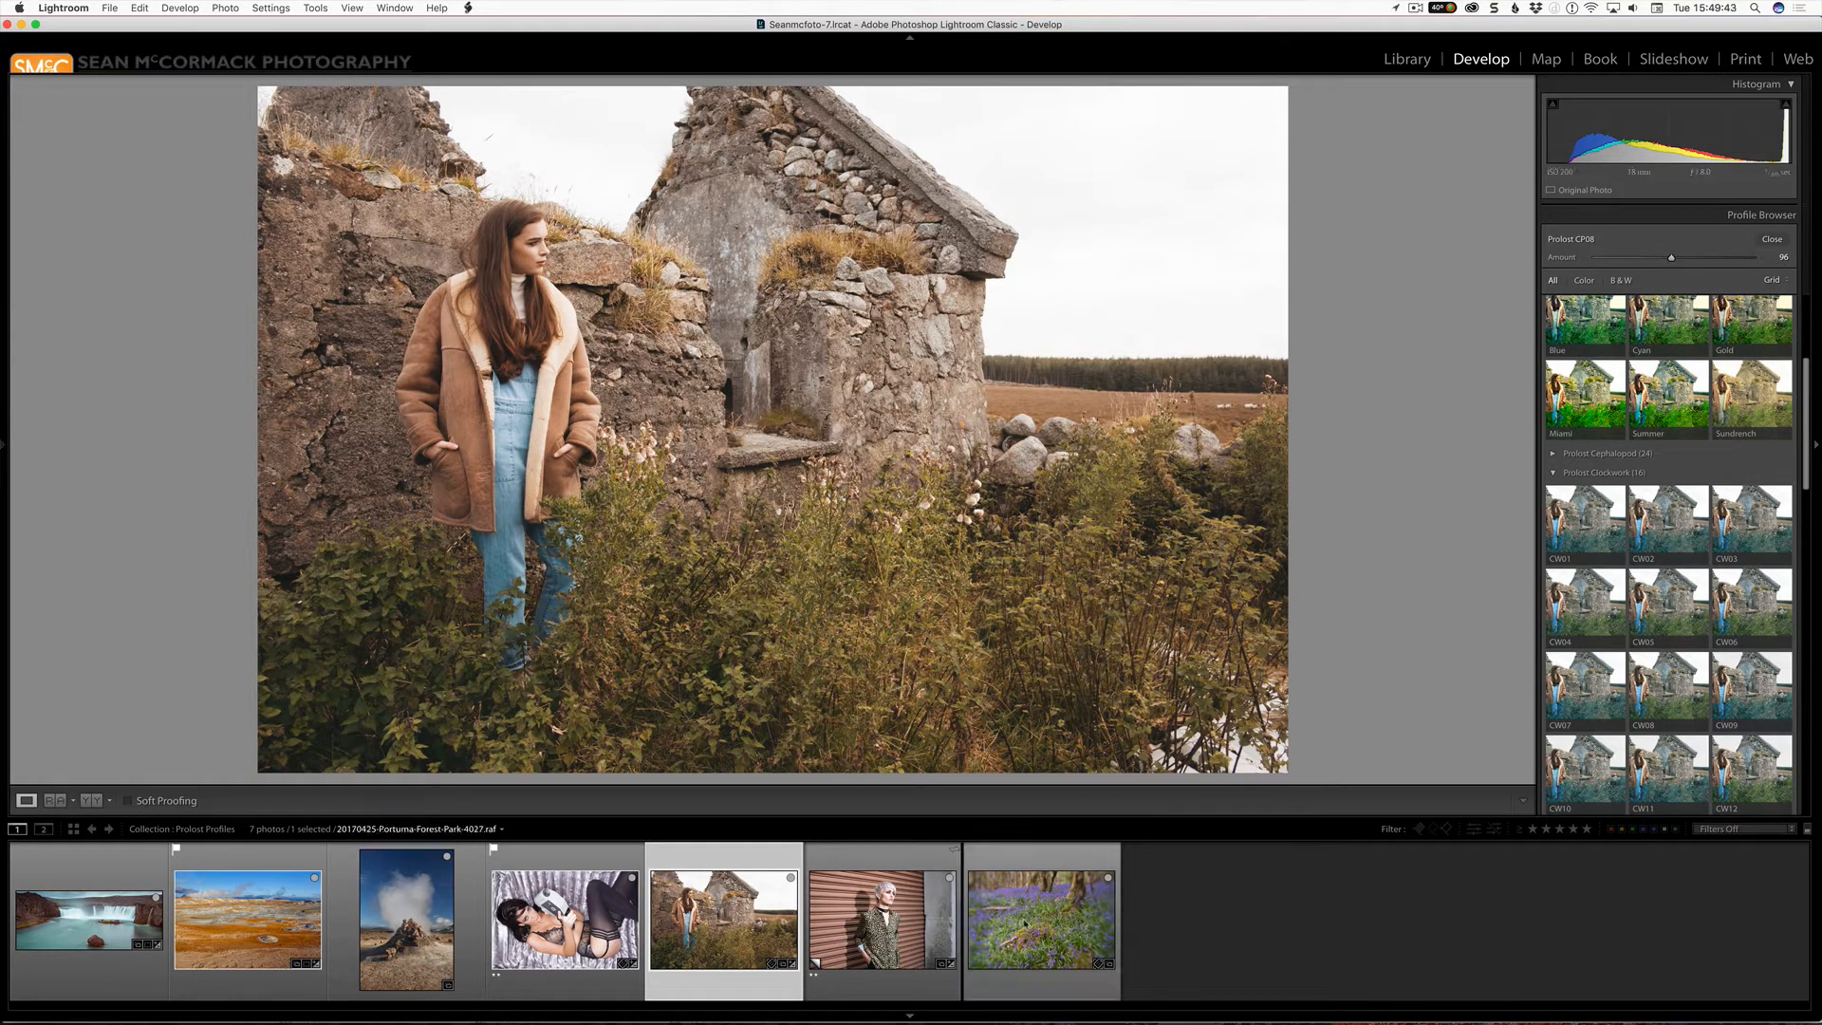
{"action": "left_click", "coordinate": [1042, 934]}
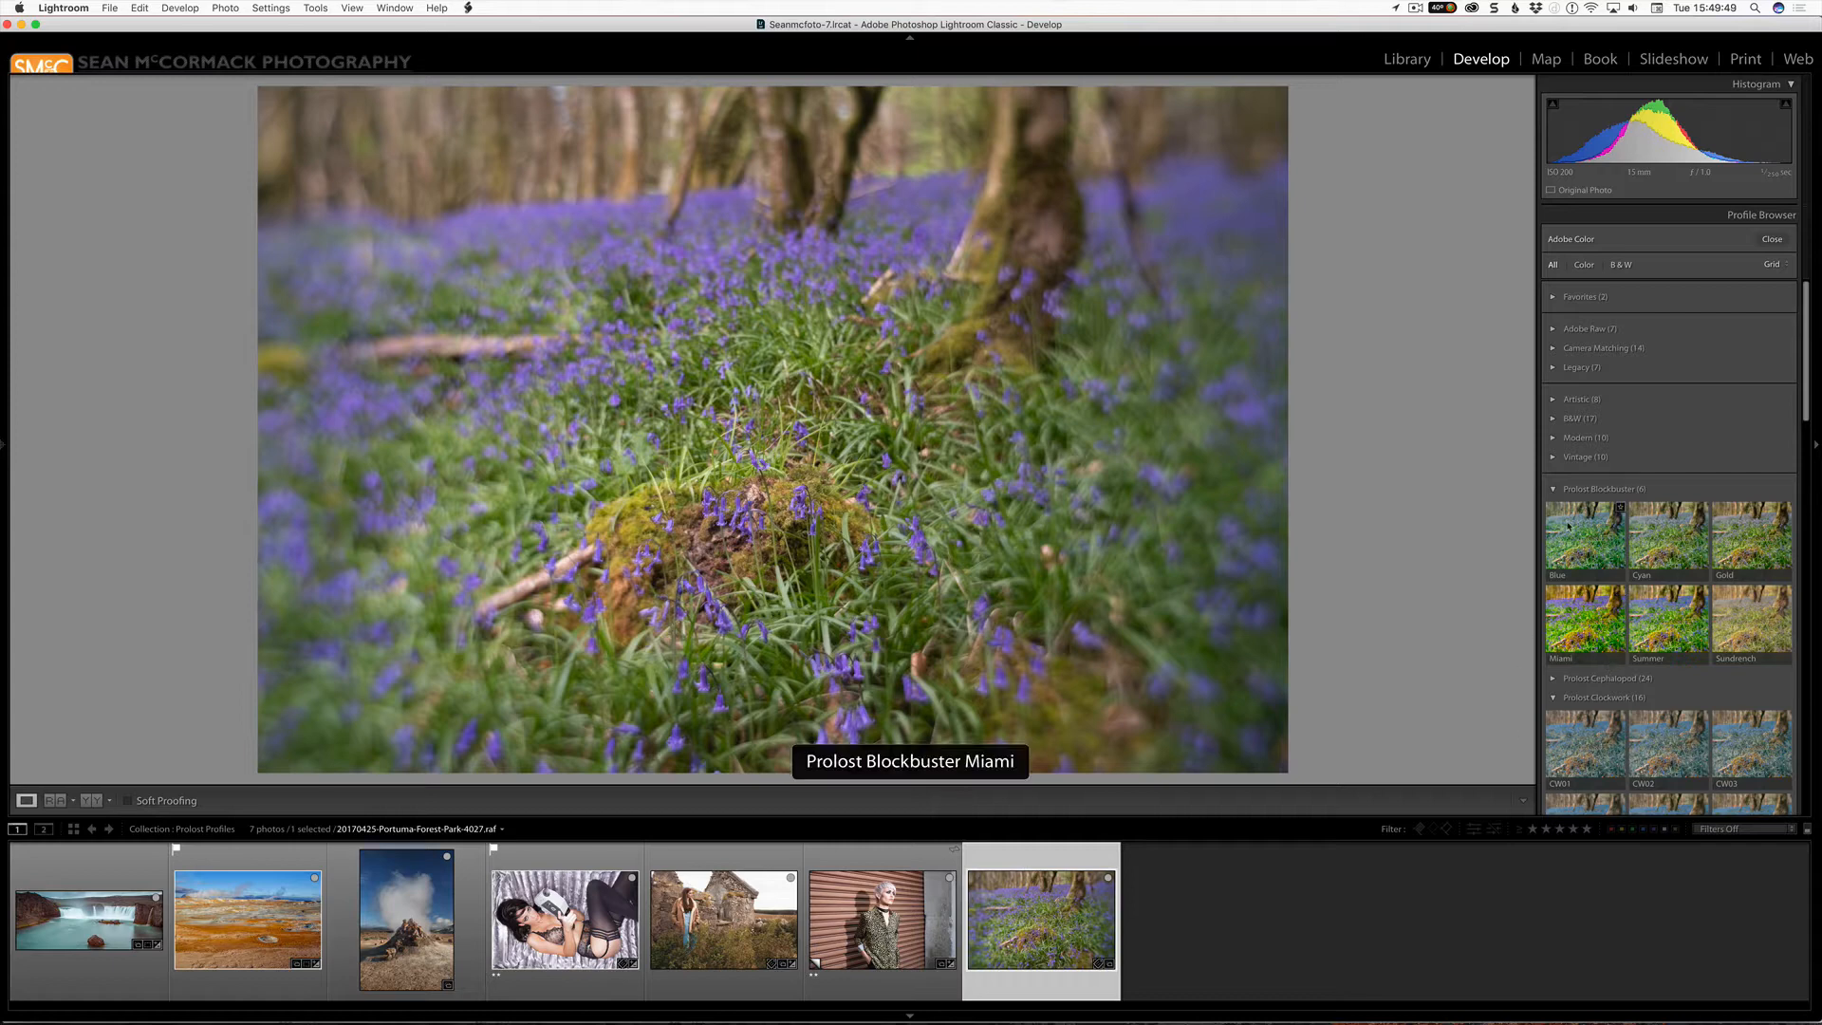
{"action": "left_click", "coordinate": [1553, 490]}
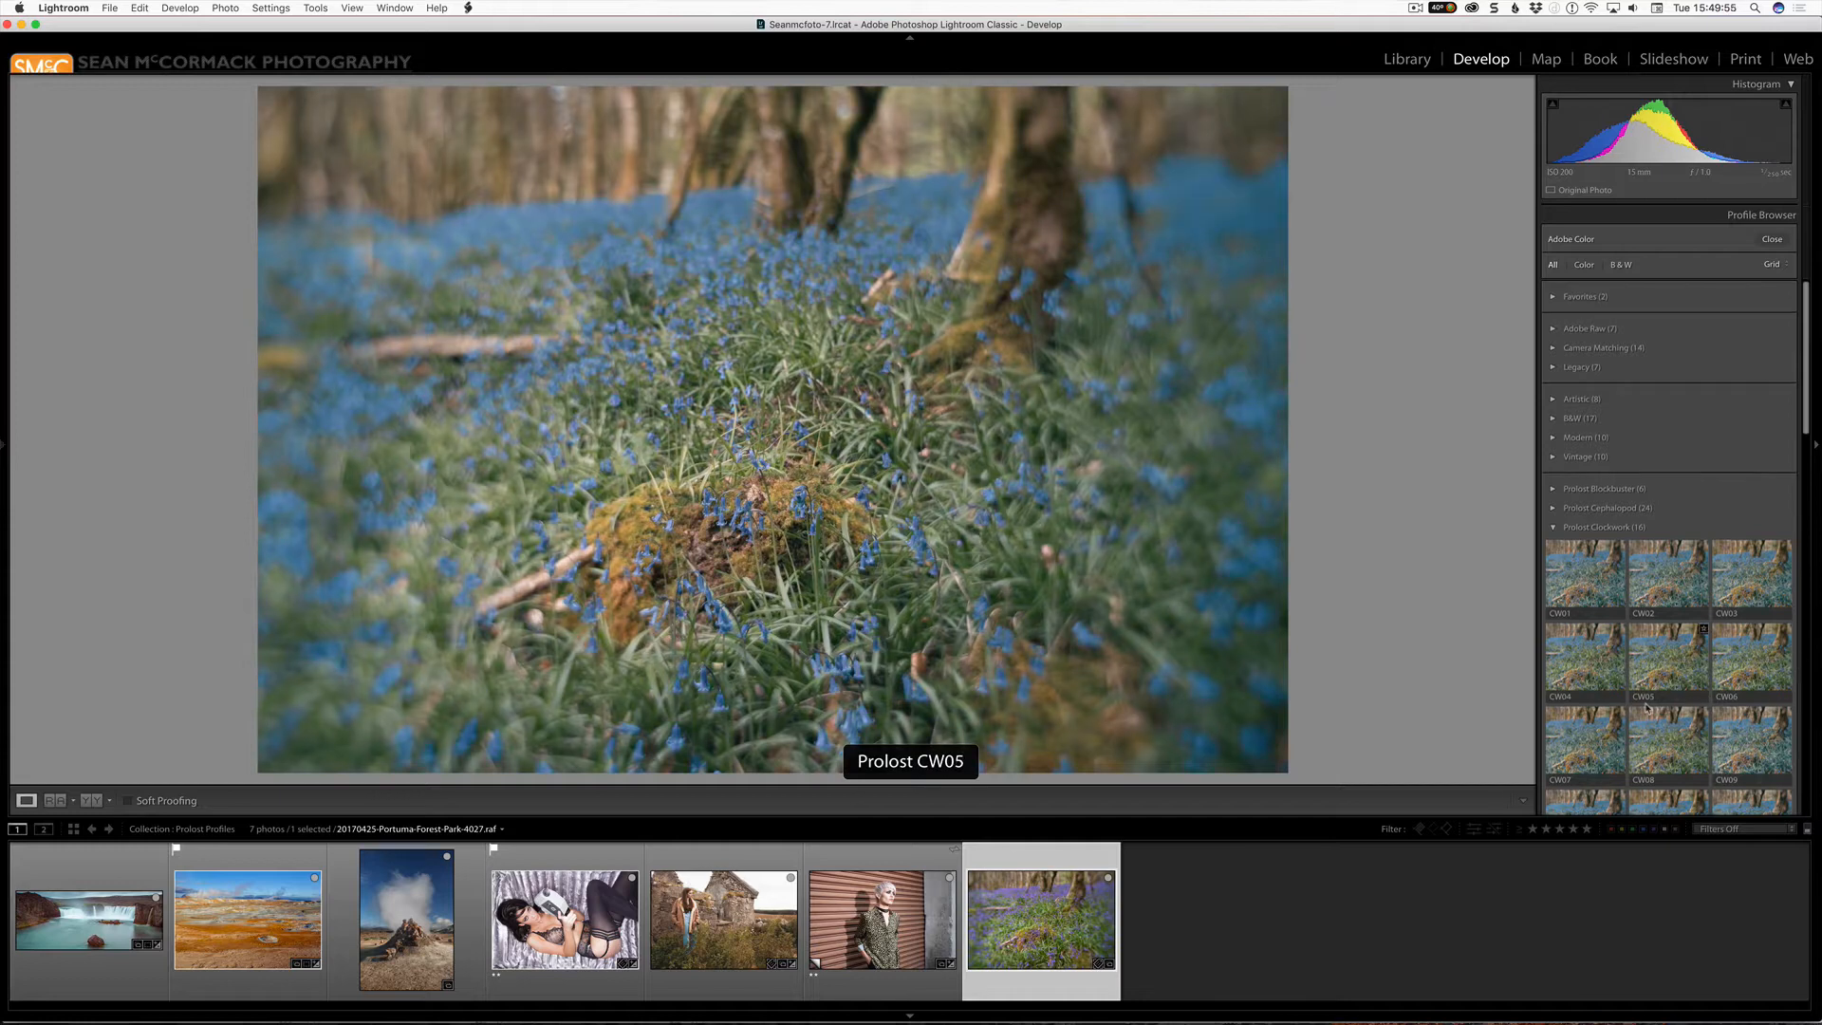
{"action": "scroll", "coordinate": [1650, 711], "scroll_direction": "down", "scroll_amount": 3}
{"action": "scroll", "coordinate": [1646, 706], "scroll_direction": "down", "scroll_amount": 1}
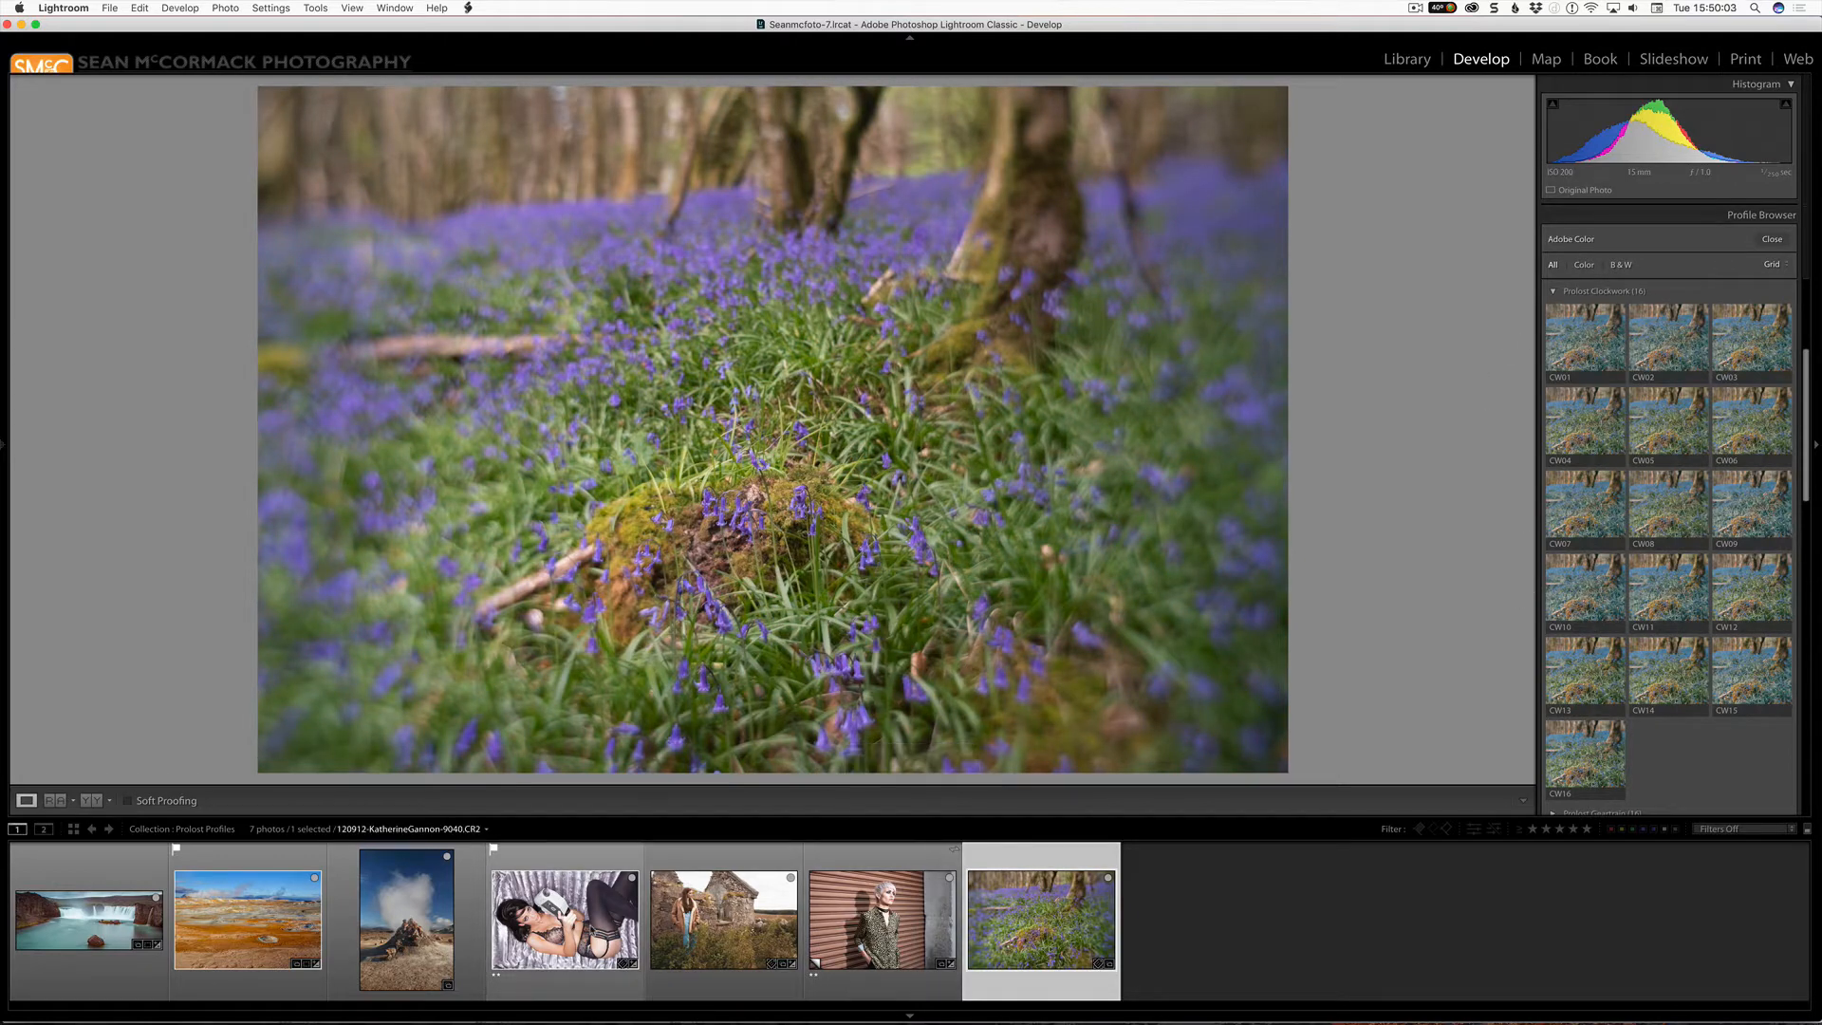
- Preview Prolost Clockwork profiles CW01, CW04, CW05 and CW08 on the photo of the reclining woman holding a movie camera
{"action": "left_click", "coordinate": [565, 918]}
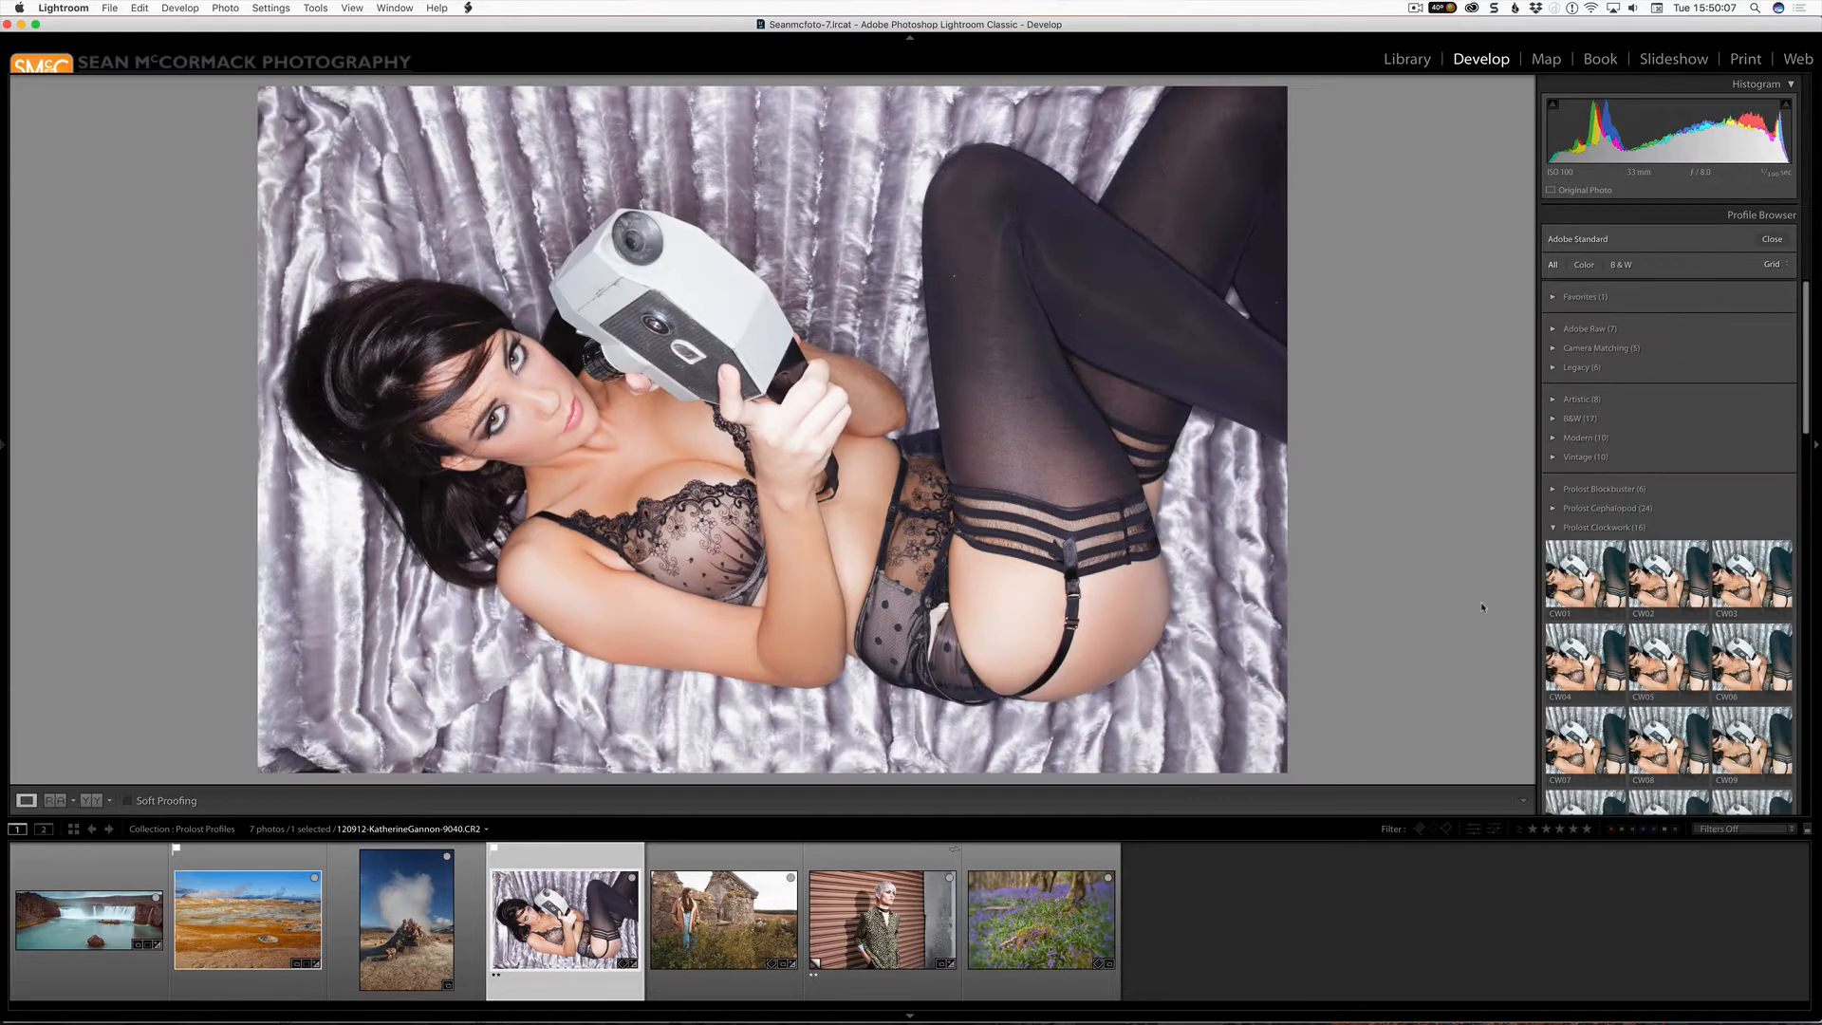
{"action": "left_click", "coordinate": [1575, 571]}
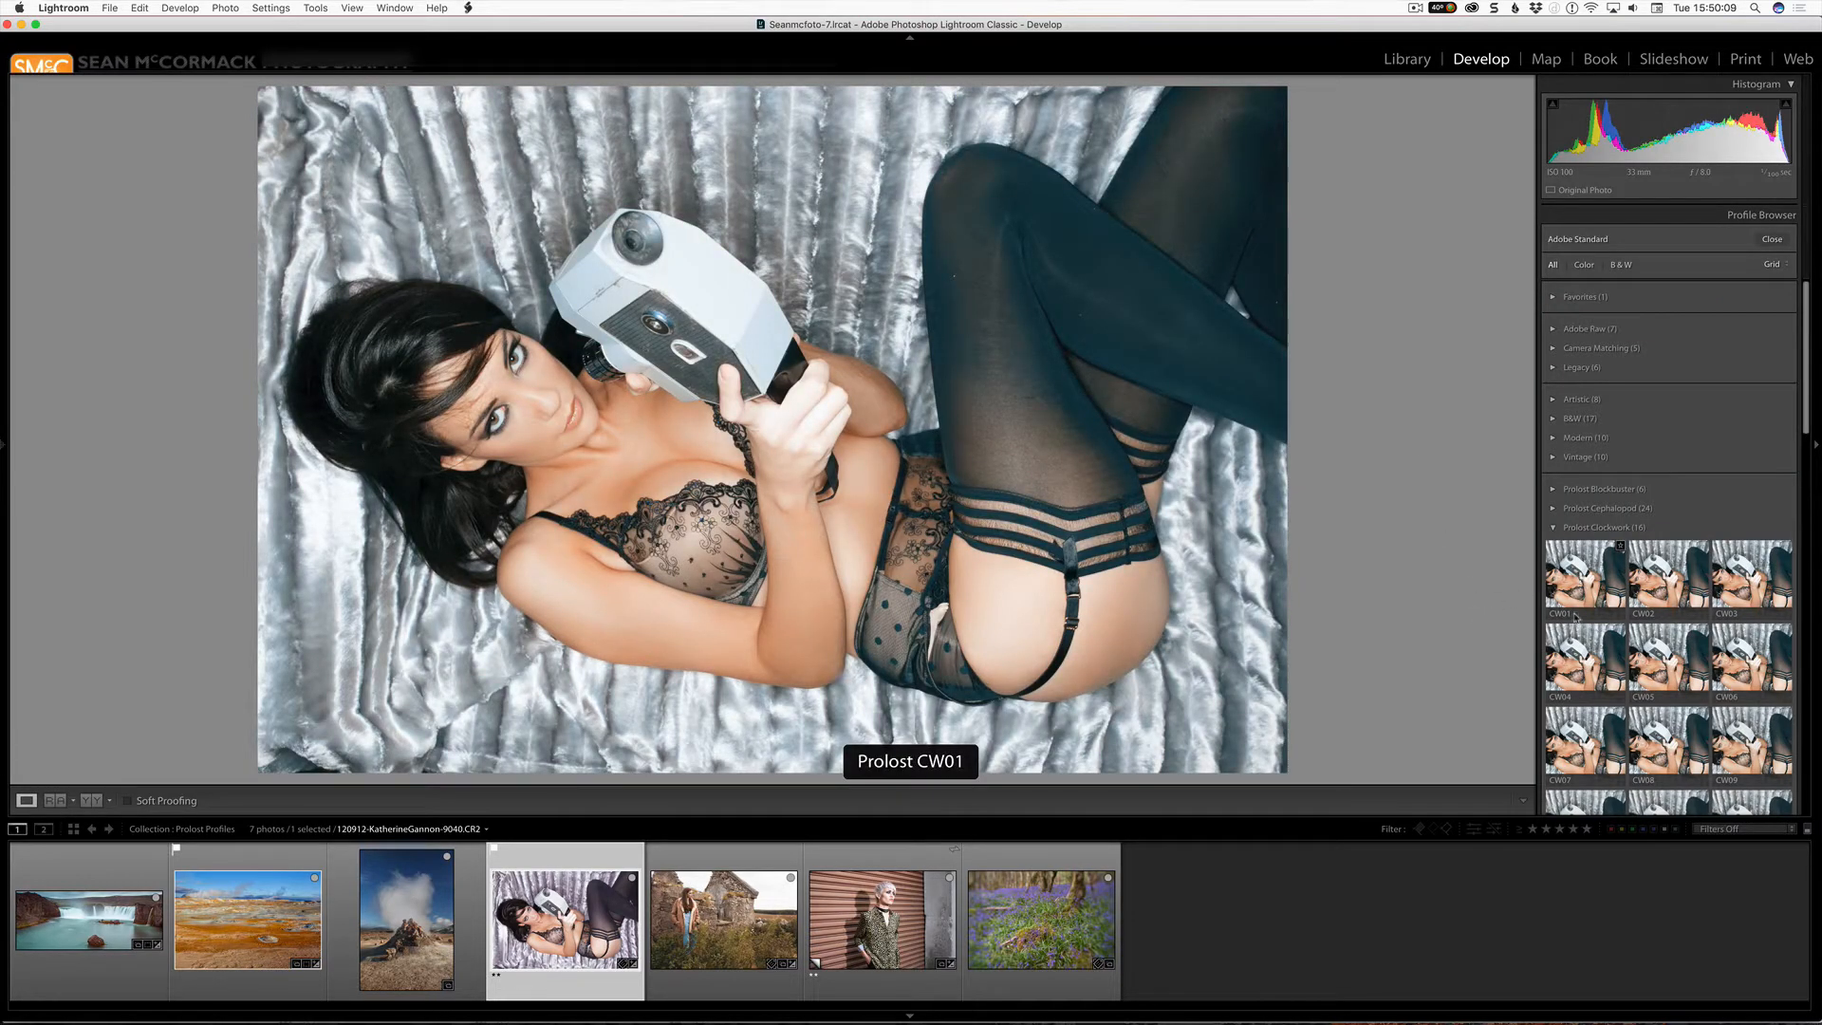
{"action": "left_click", "coordinate": [1584, 660]}
{"action": "left_click", "coordinate": [1668, 659]}
{"action": "left_click", "coordinate": [1670, 726]}
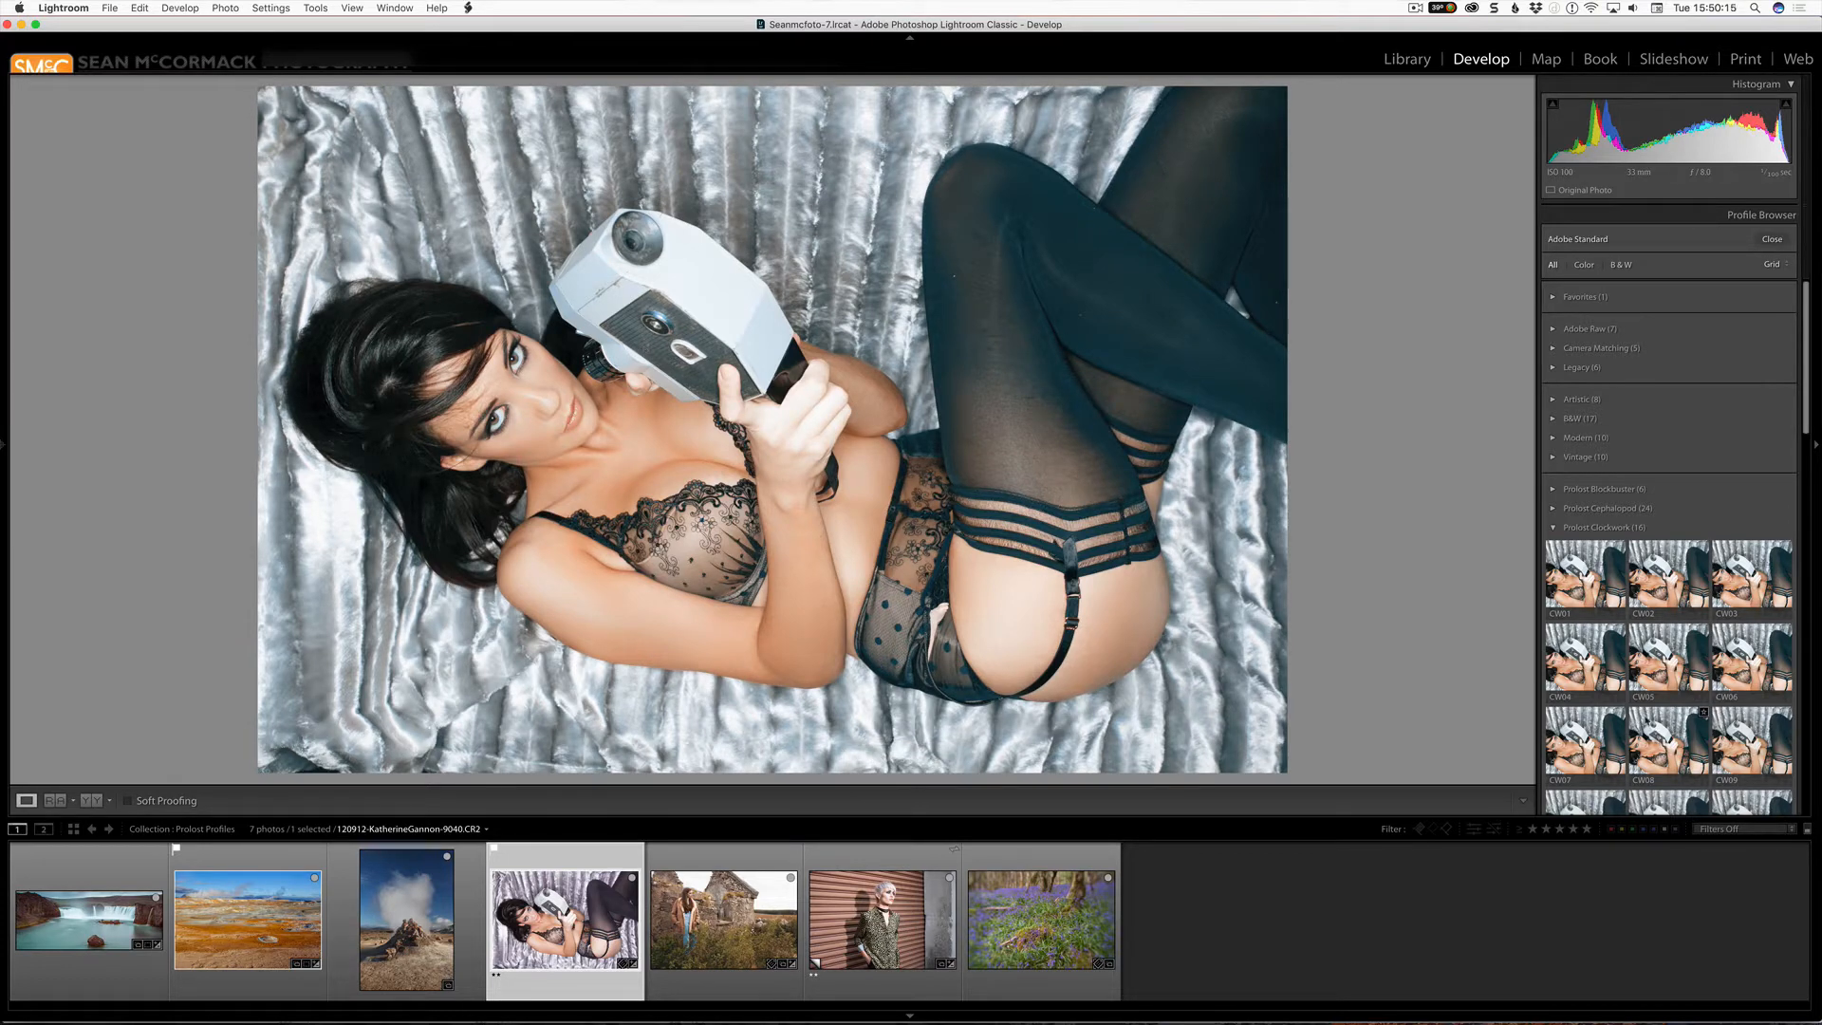
- Collapse the Prolost Clockwork group and apply the Prolost Geartrain profile GT07 to the portrait against the metal shutter
{"action": "left_click", "coordinate": [1553, 527]}
{"action": "left_click", "coordinate": [1553, 546]}
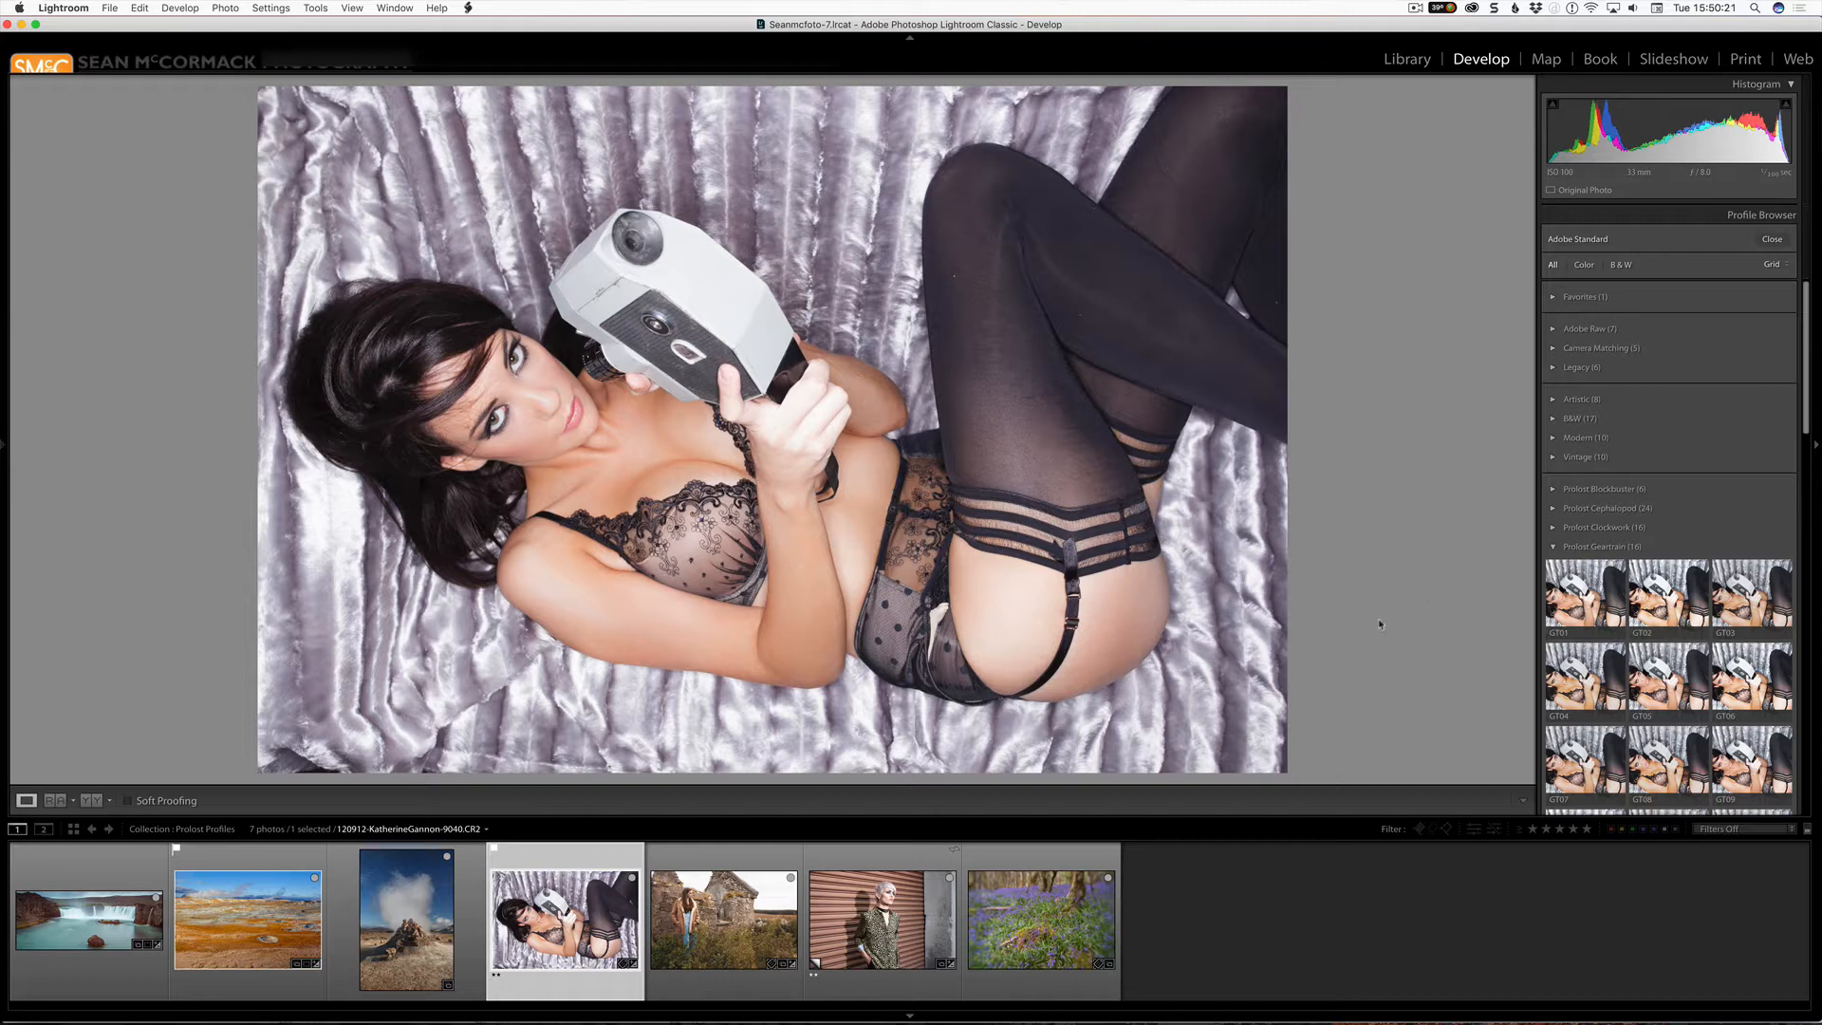
{"action": "left_click", "coordinate": [868, 934]}
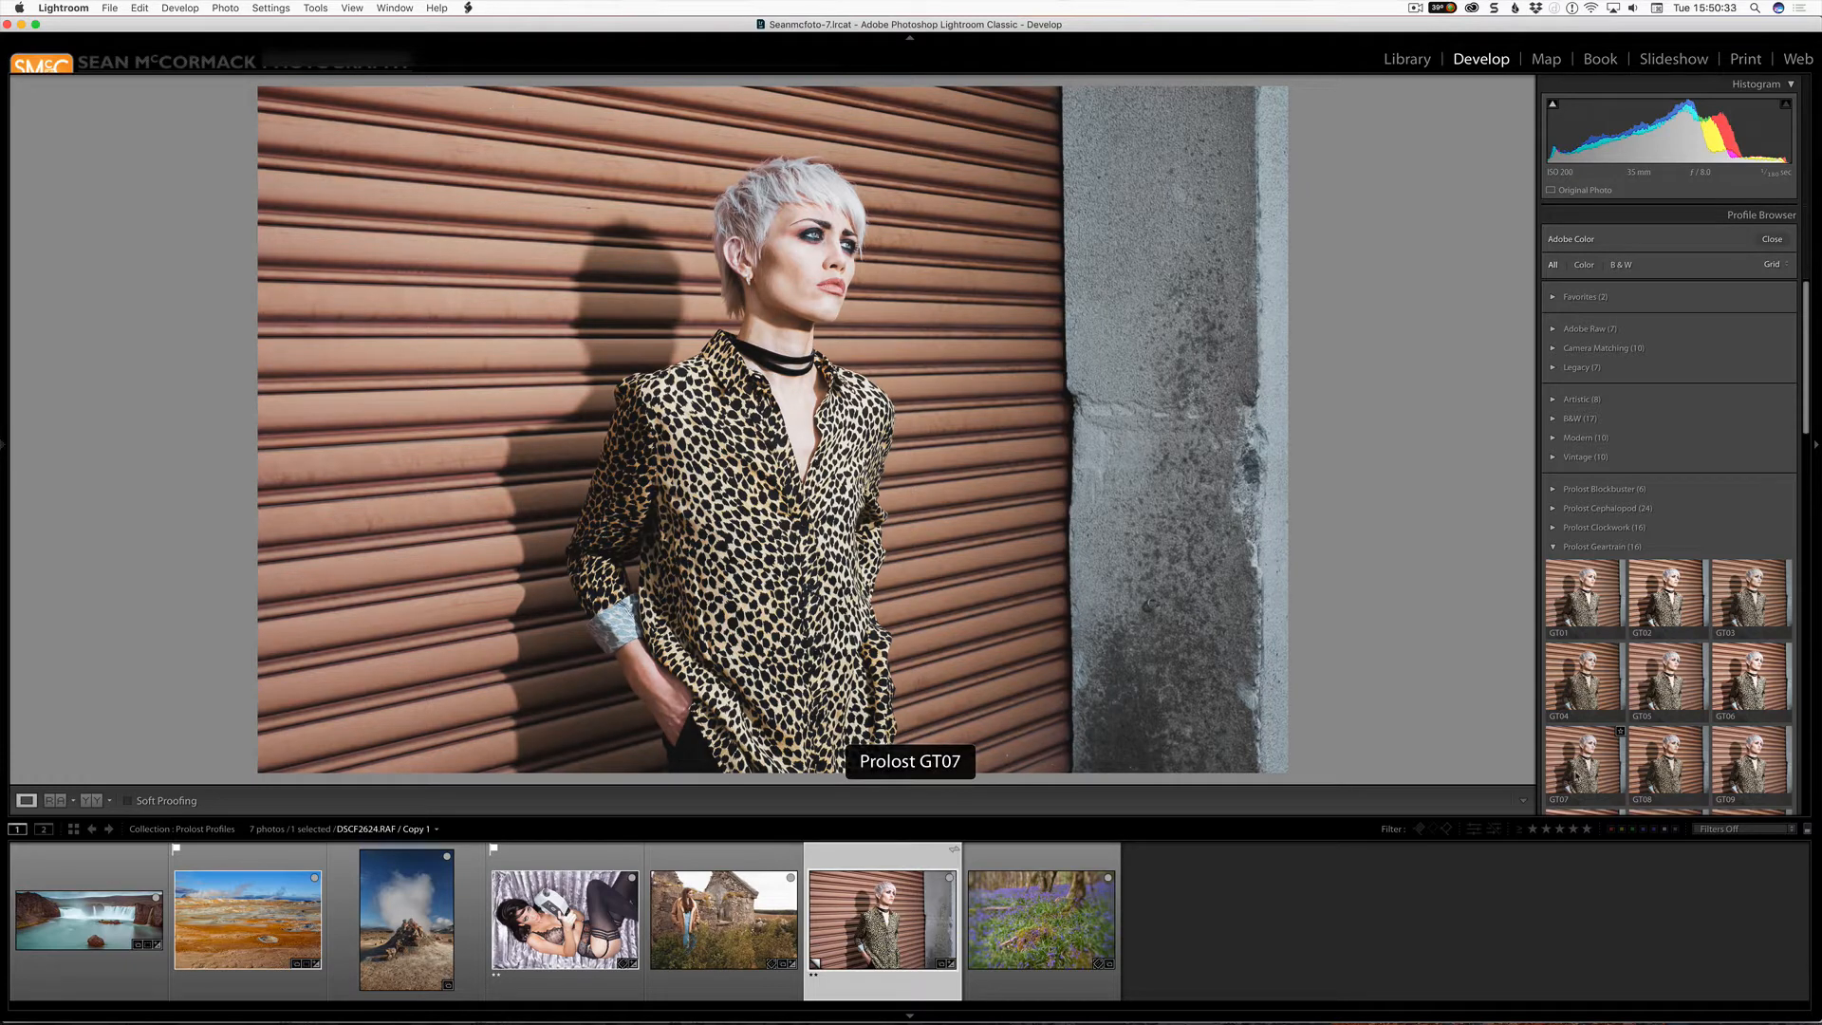
{"action": "left_click", "coordinate": [1577, 773]}
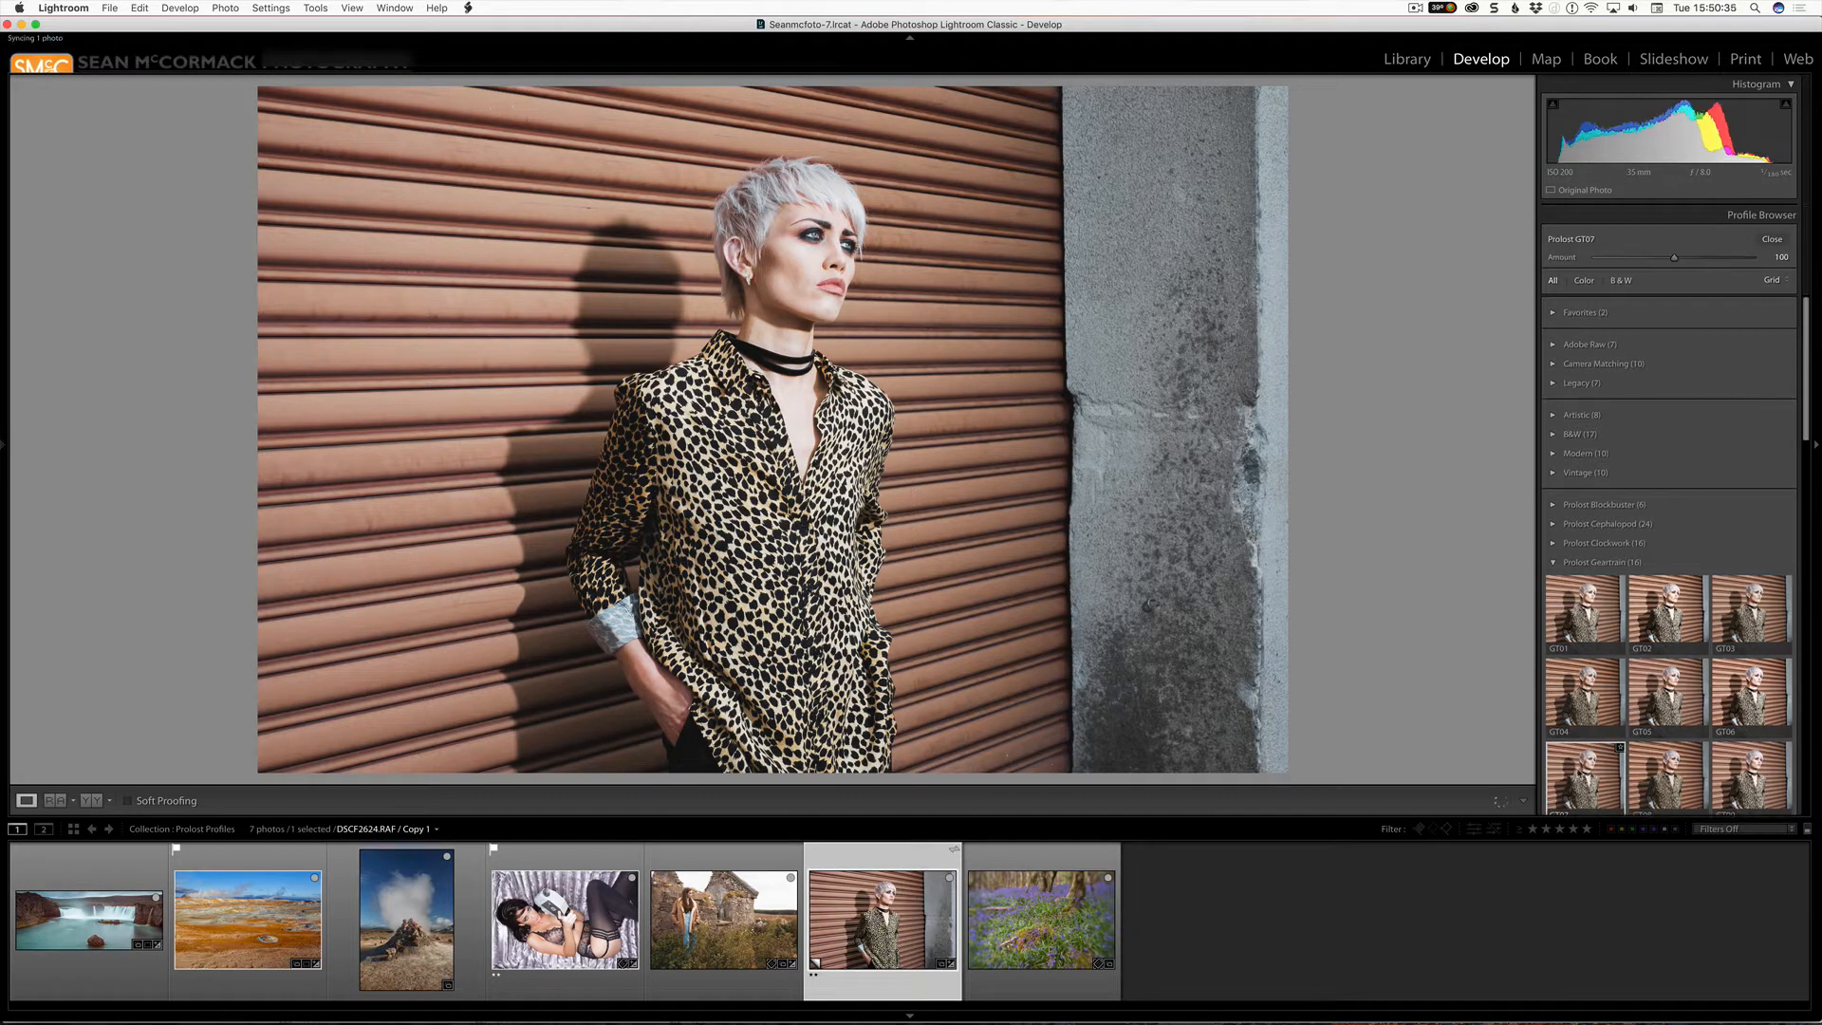
- Collapse the Prolost Geartrain group and preview the Prolost Lakeshore profiles on the steam vent photo and the stone ruin portrait
{"action": "left_click", "coordinate": [1553, 564]}
{"action": "left_click", "coordinate": [1553, 582]}
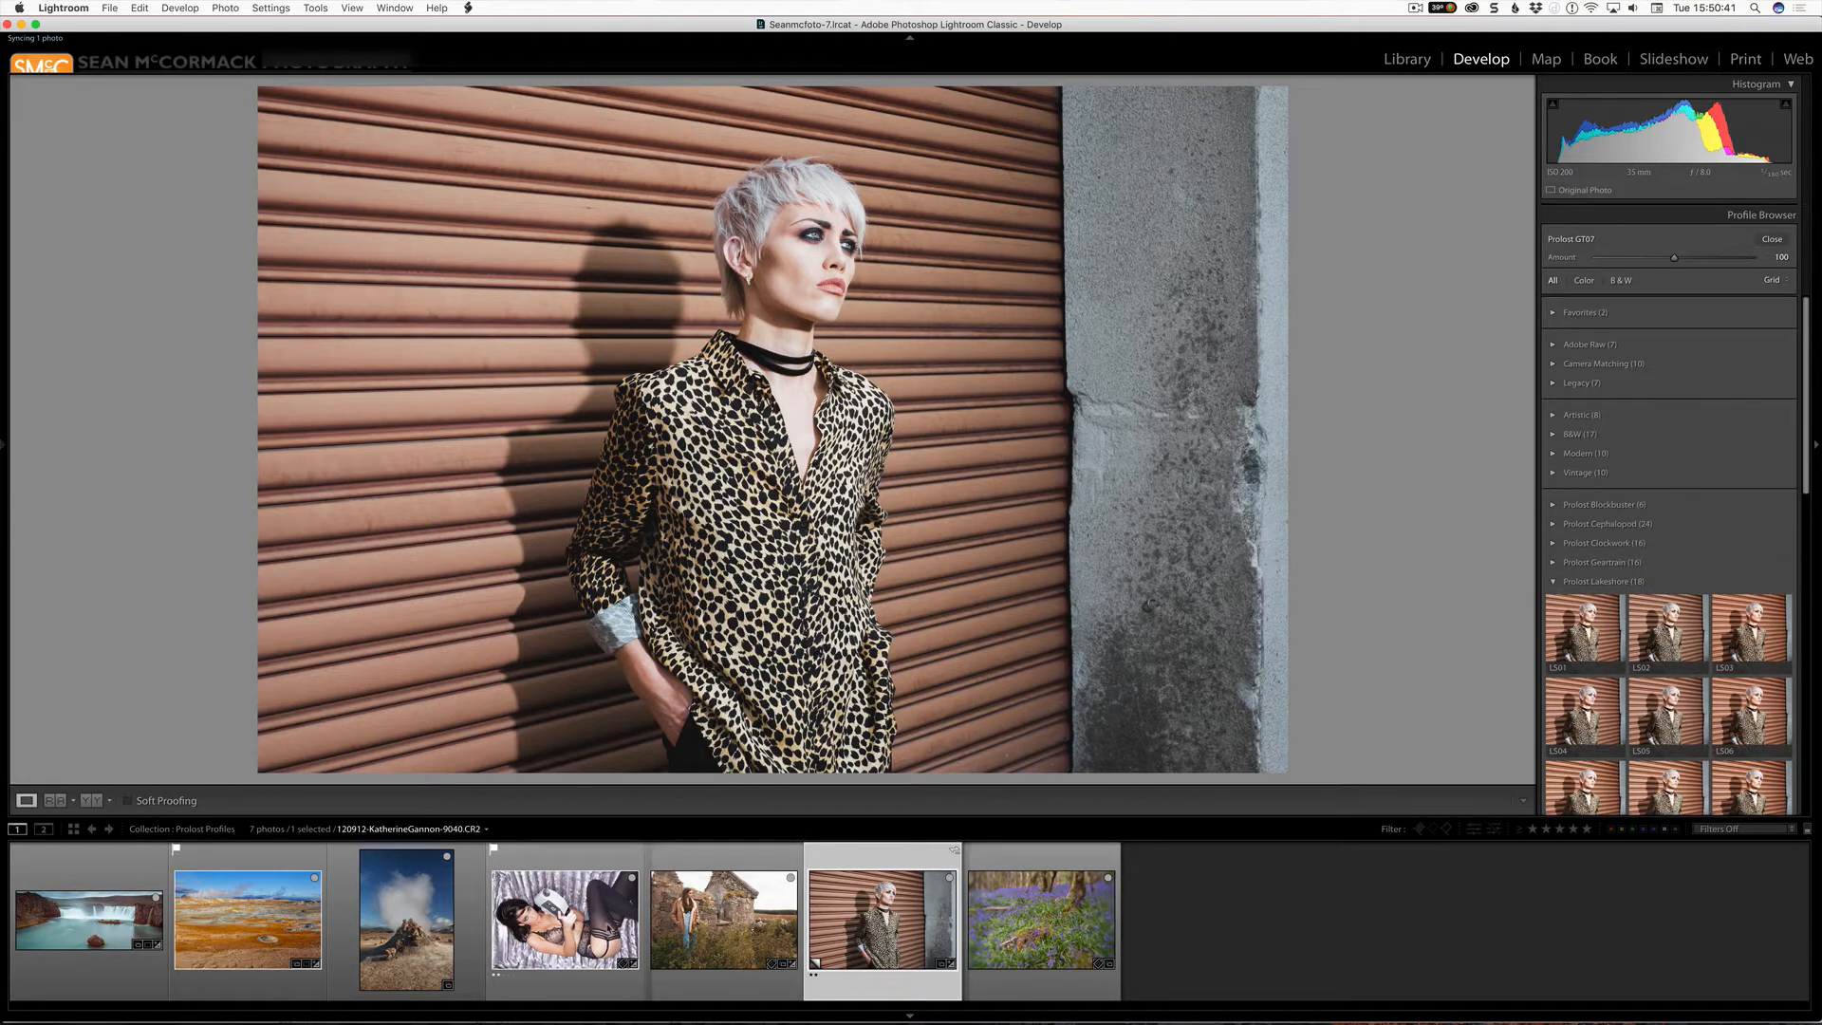
{"action": "left_click", "coordinate": [418, 925]}
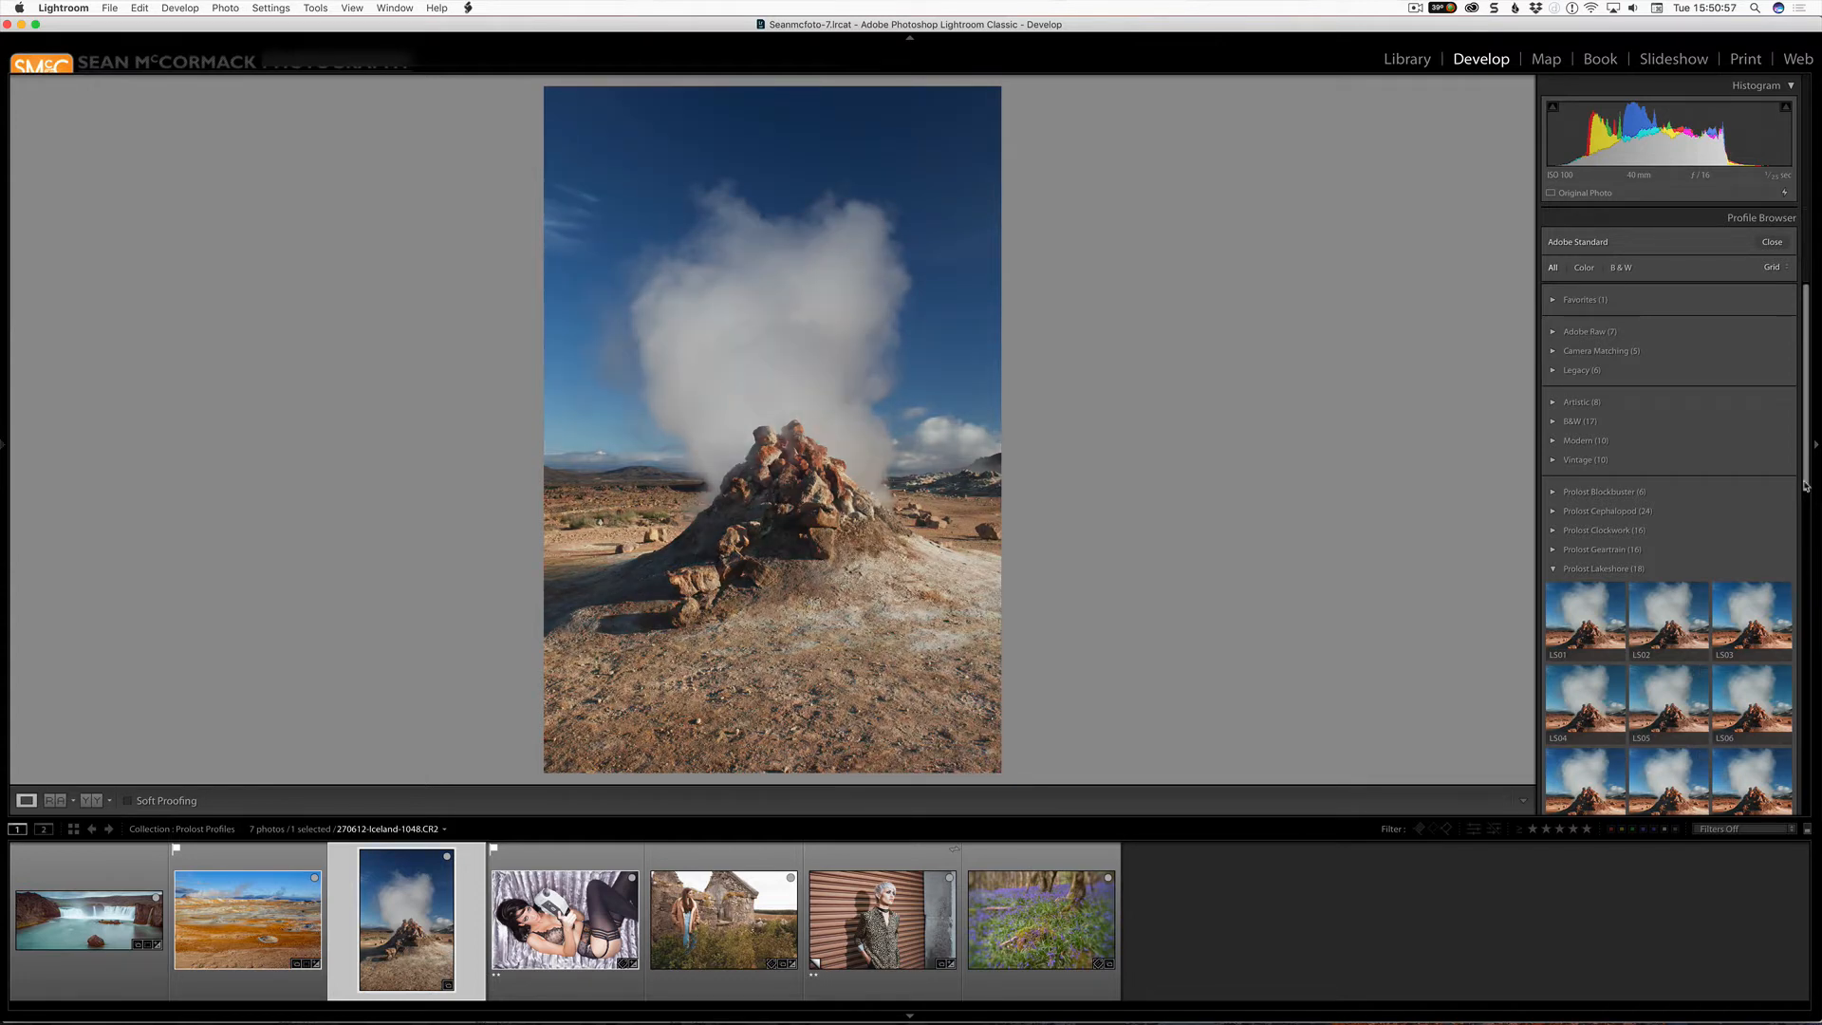
{"action": "left_click_drag", "start_coordinate": [1805, 484], "coordinate": [1809, 622]}
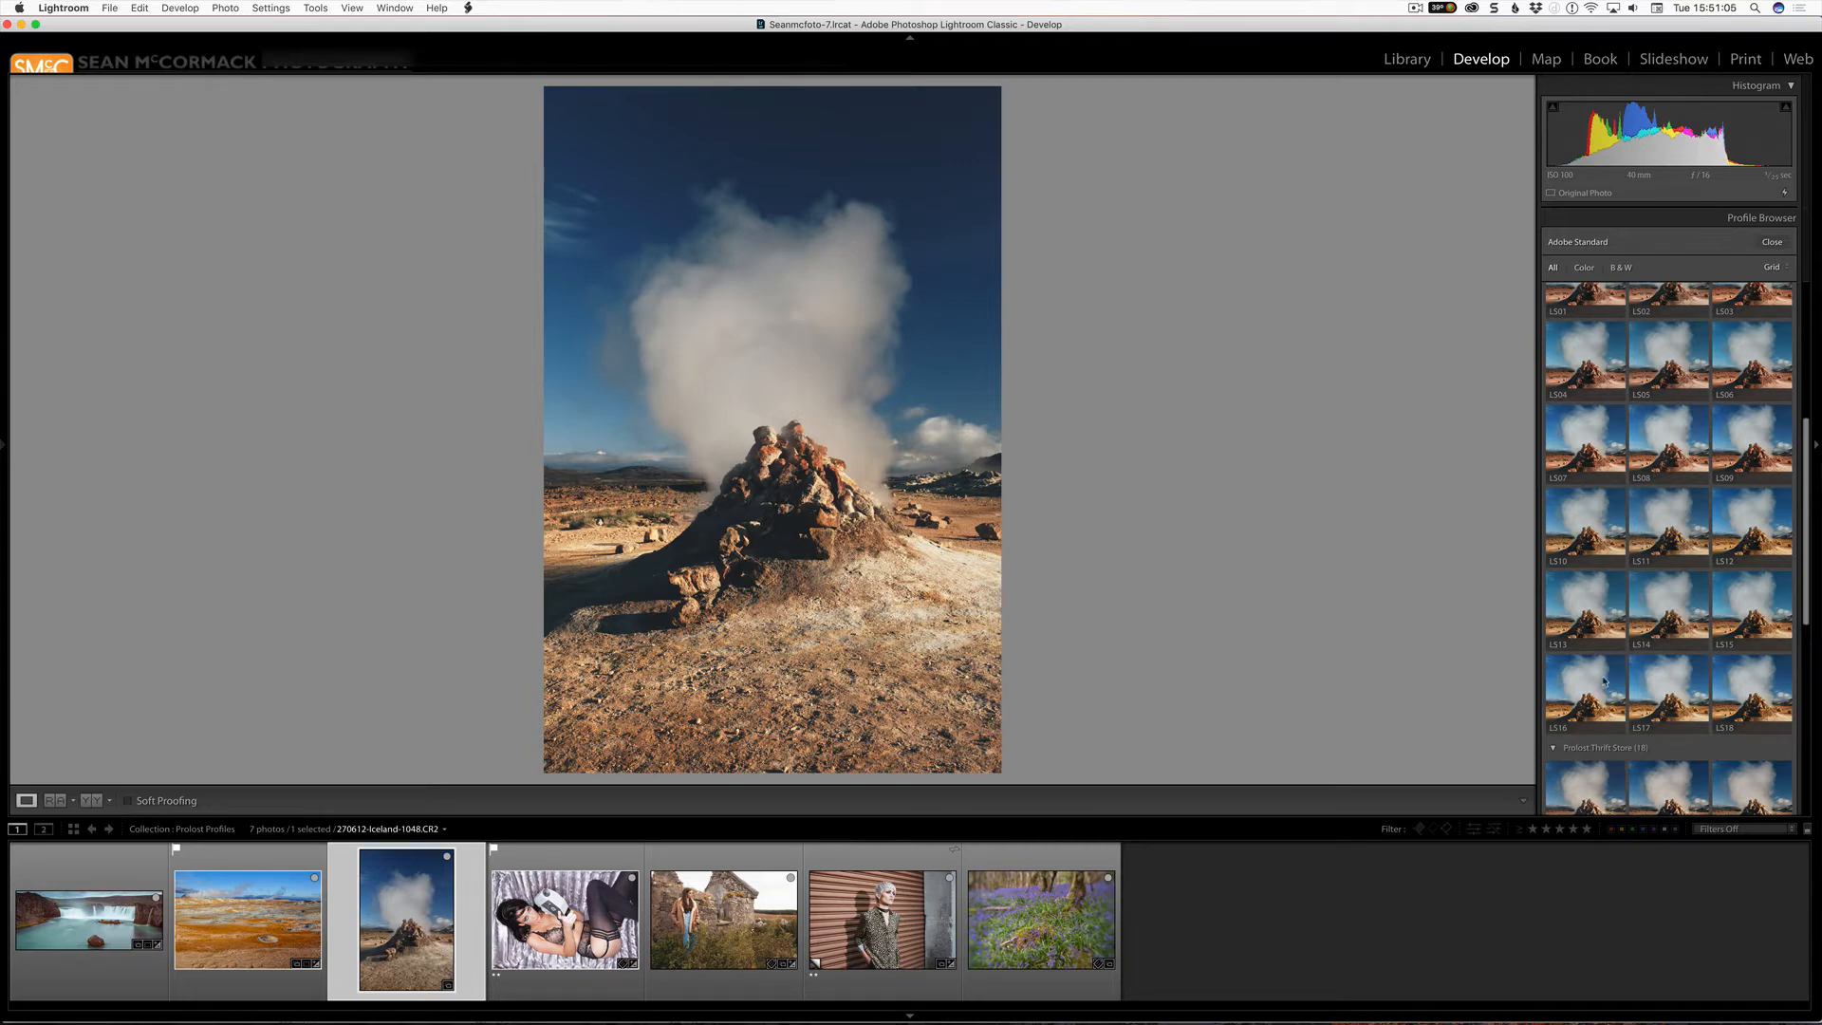
{"action": "left_click", "coordinate": [713, 933]}
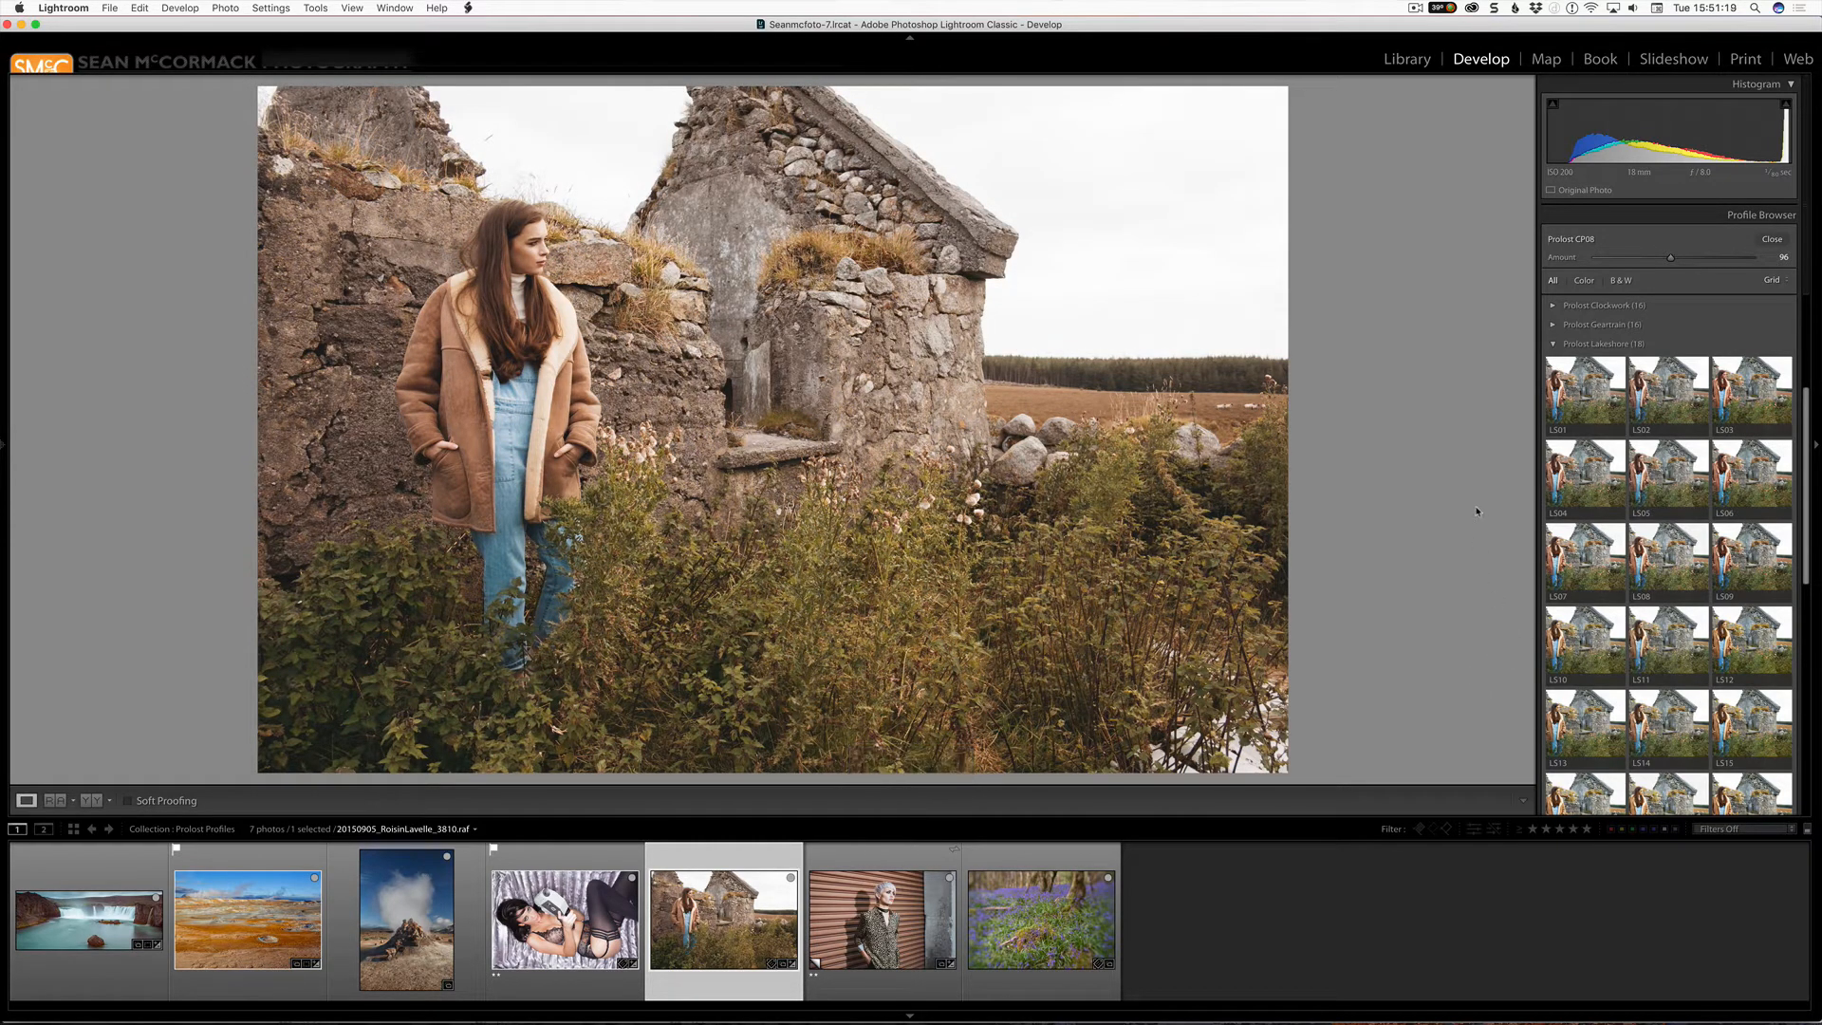
- Collapse the Prolost Lakeshore group and preview Thrift Store profiles such as TS05, TS09 and TS15 on the movie camera photo
{"action": "left_click", "coordinate": [1554, 345]}
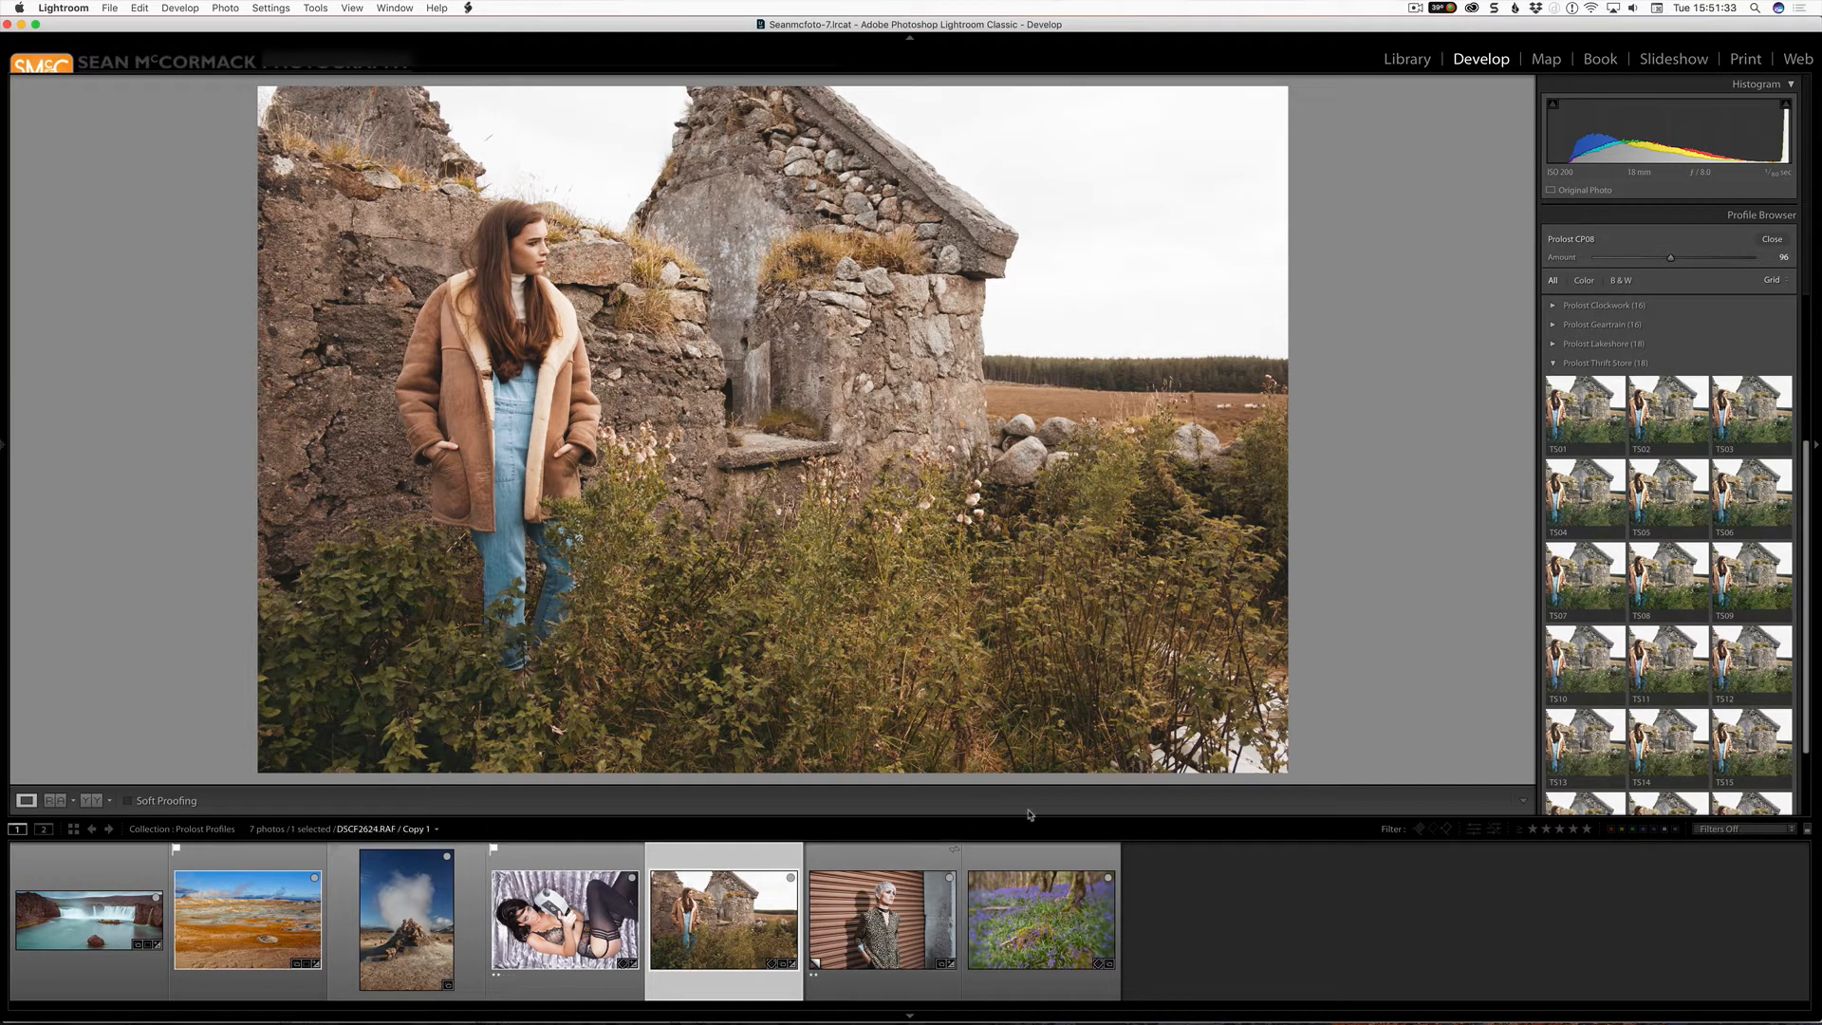
{"action": "left_click", "coordinate": [603, 922]}
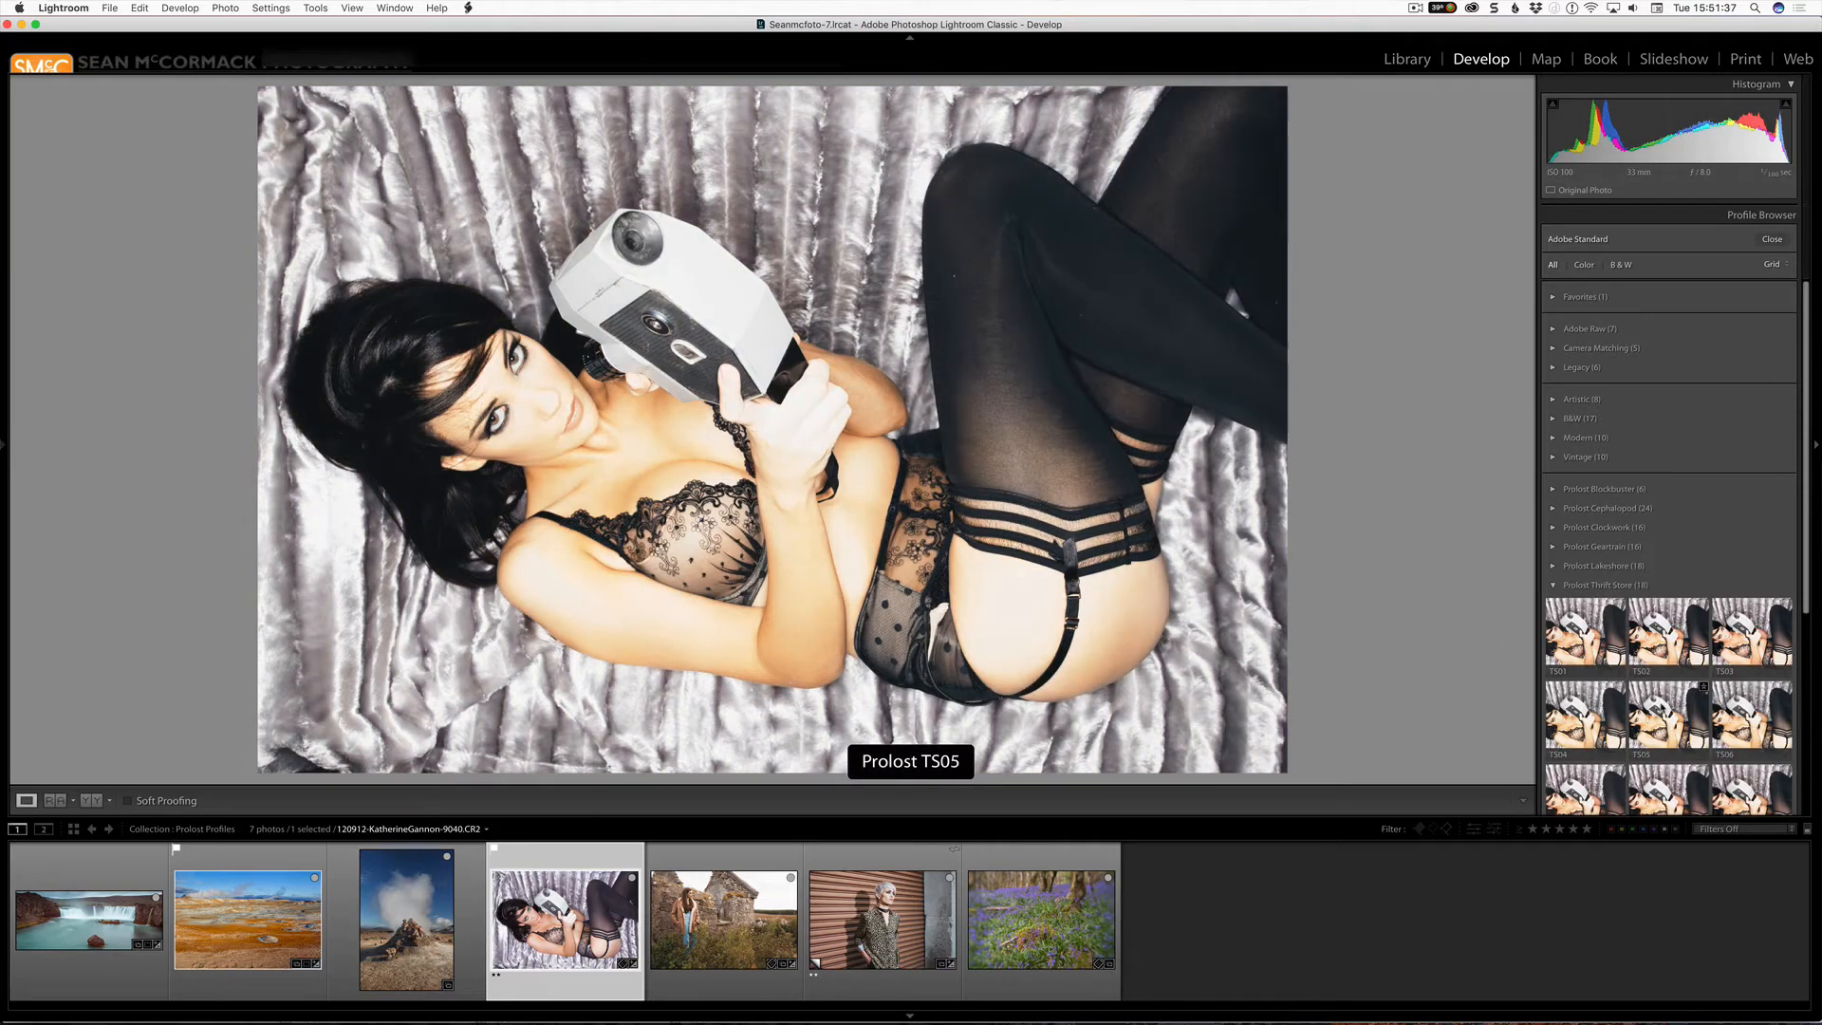
{"action": "scroll", "coordinate": [1808, 600], "scroll_direction": "down", "scroll_amount": 3}
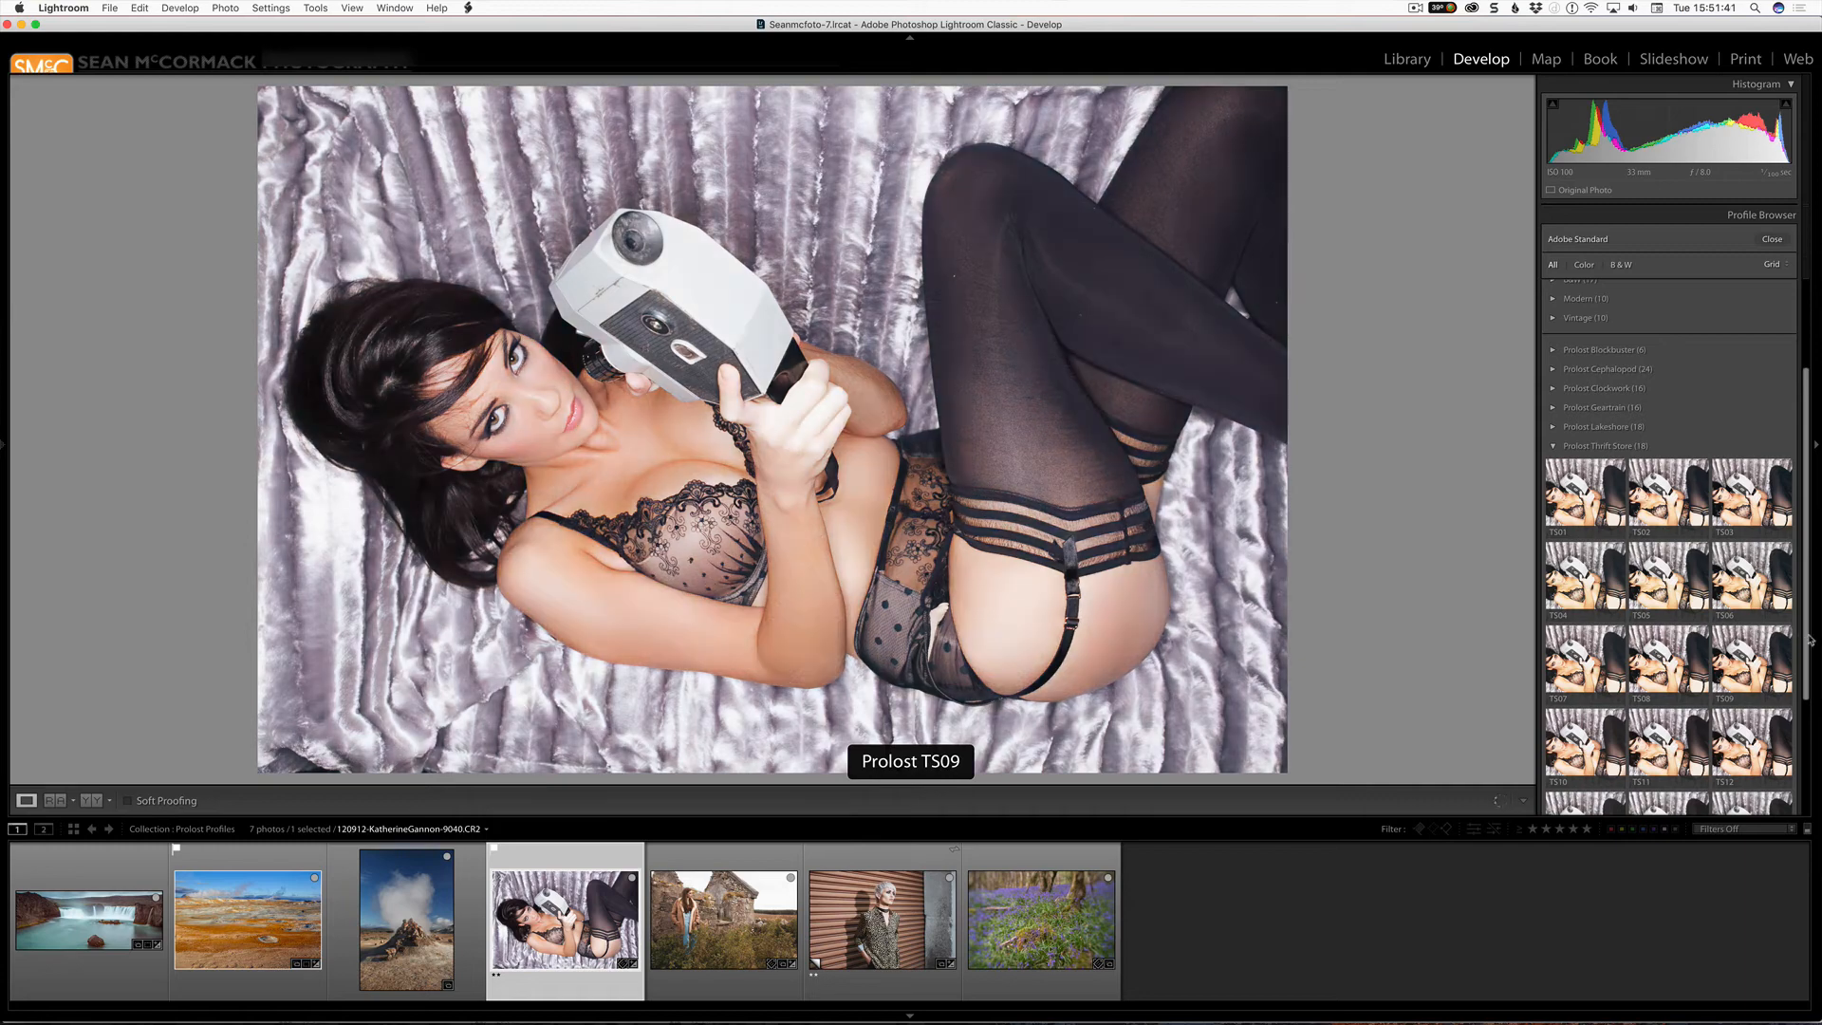
{"action": "scroll", "coordinate": [1793, 639], "scroll_direction": "down", "scroll_amount": 2}
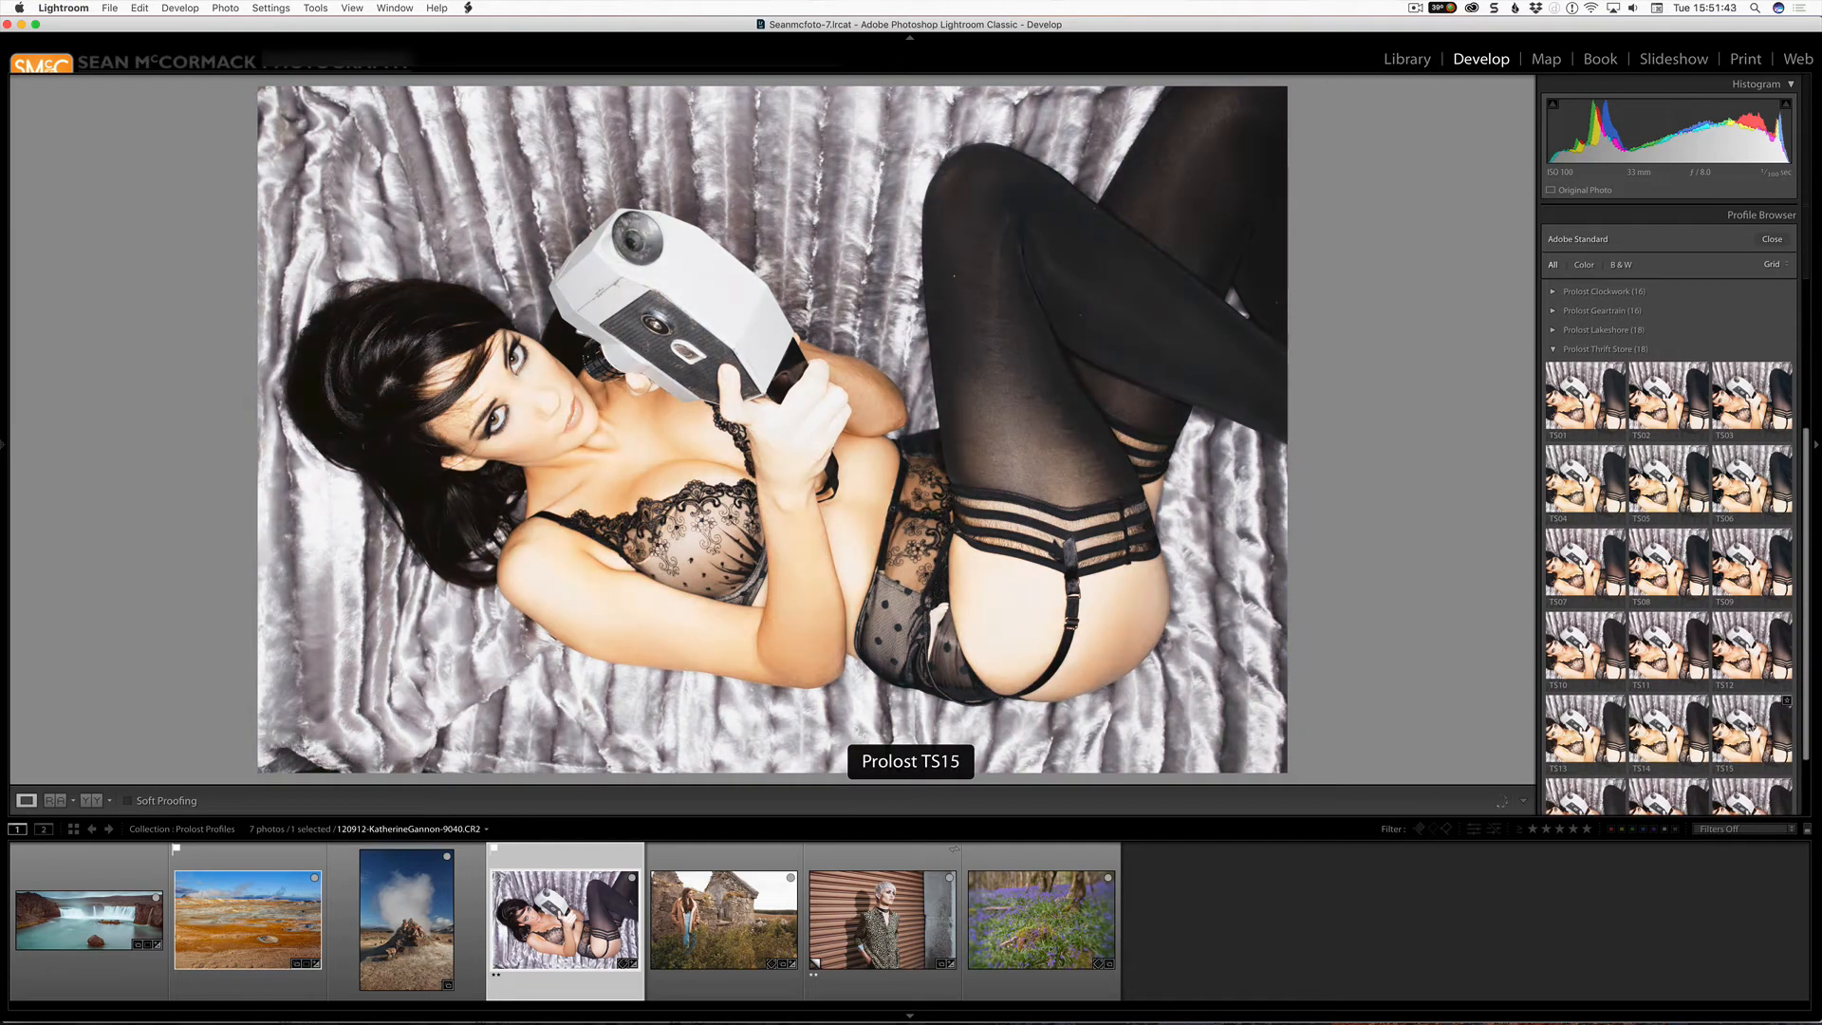
- Select the portrait against the metal shutter and raise the Amount of its Prolost GT07 profile well above 100
{"action": "left_click", "coordinate": [900, 930]}
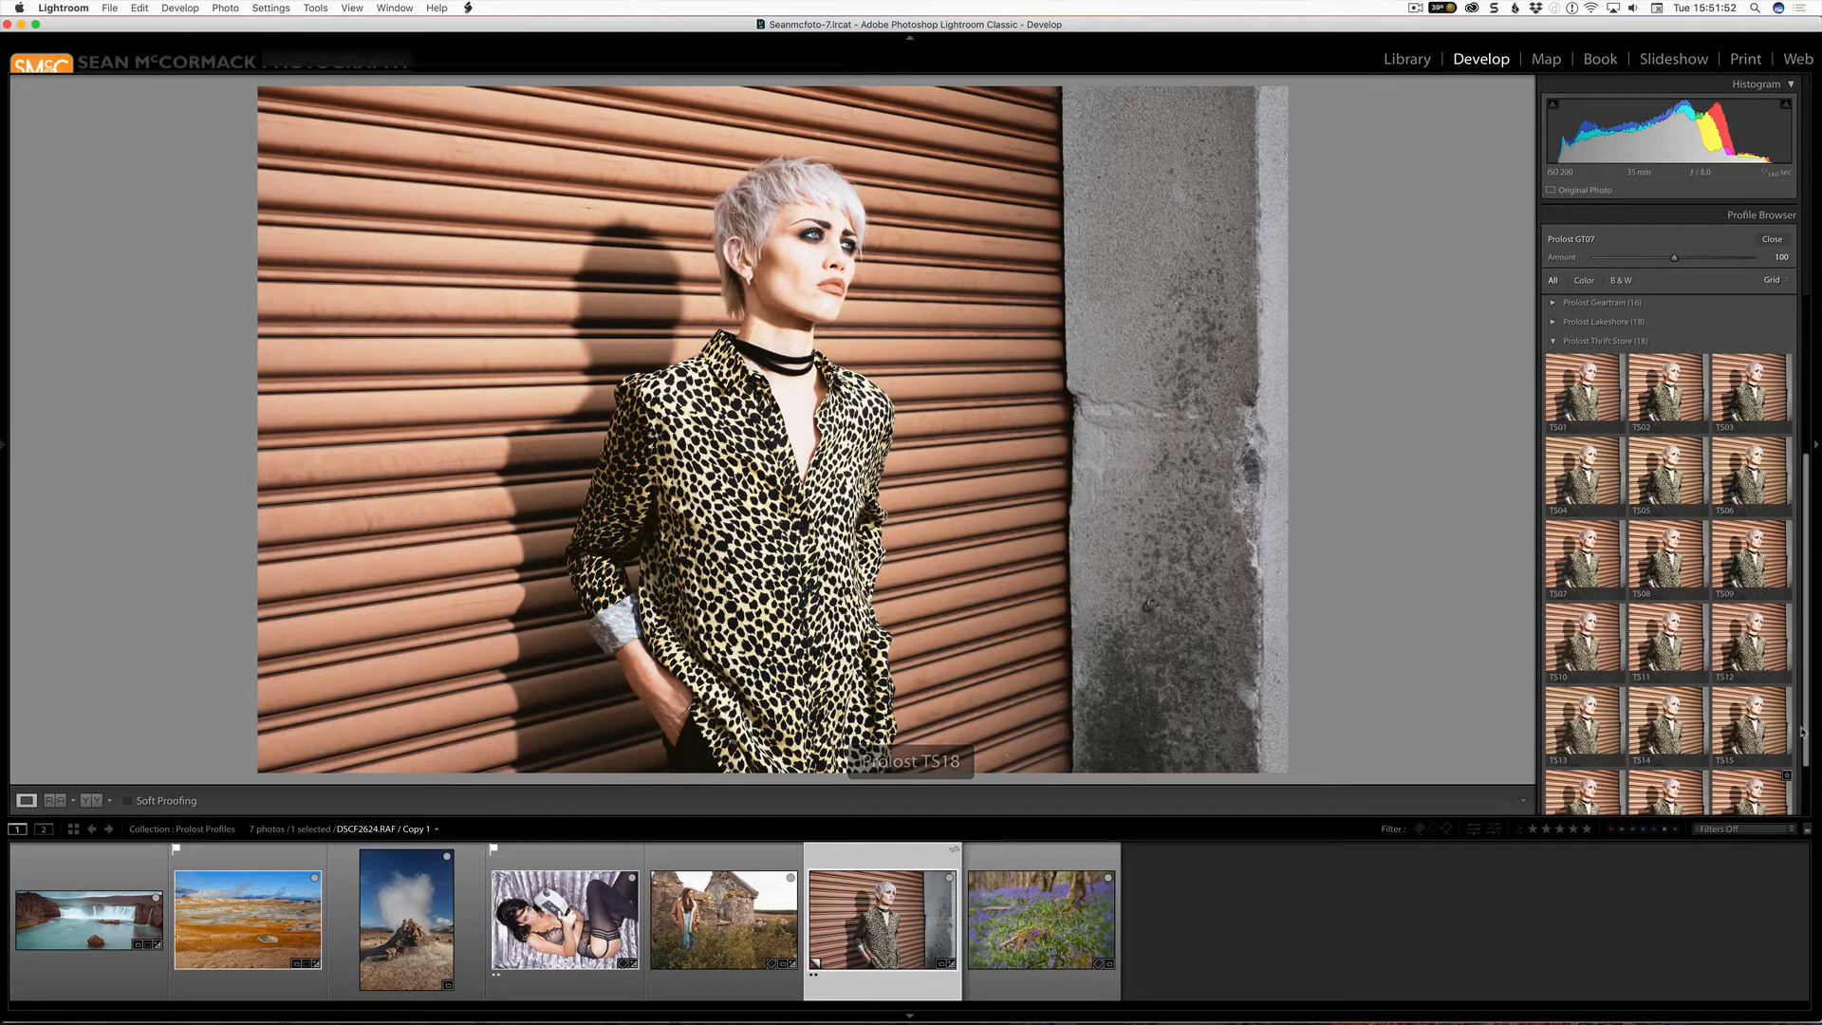
{"action": "scroll", "coordinate": [1750, 759], "scroll_direction": "down", "scroll_amount": 2}
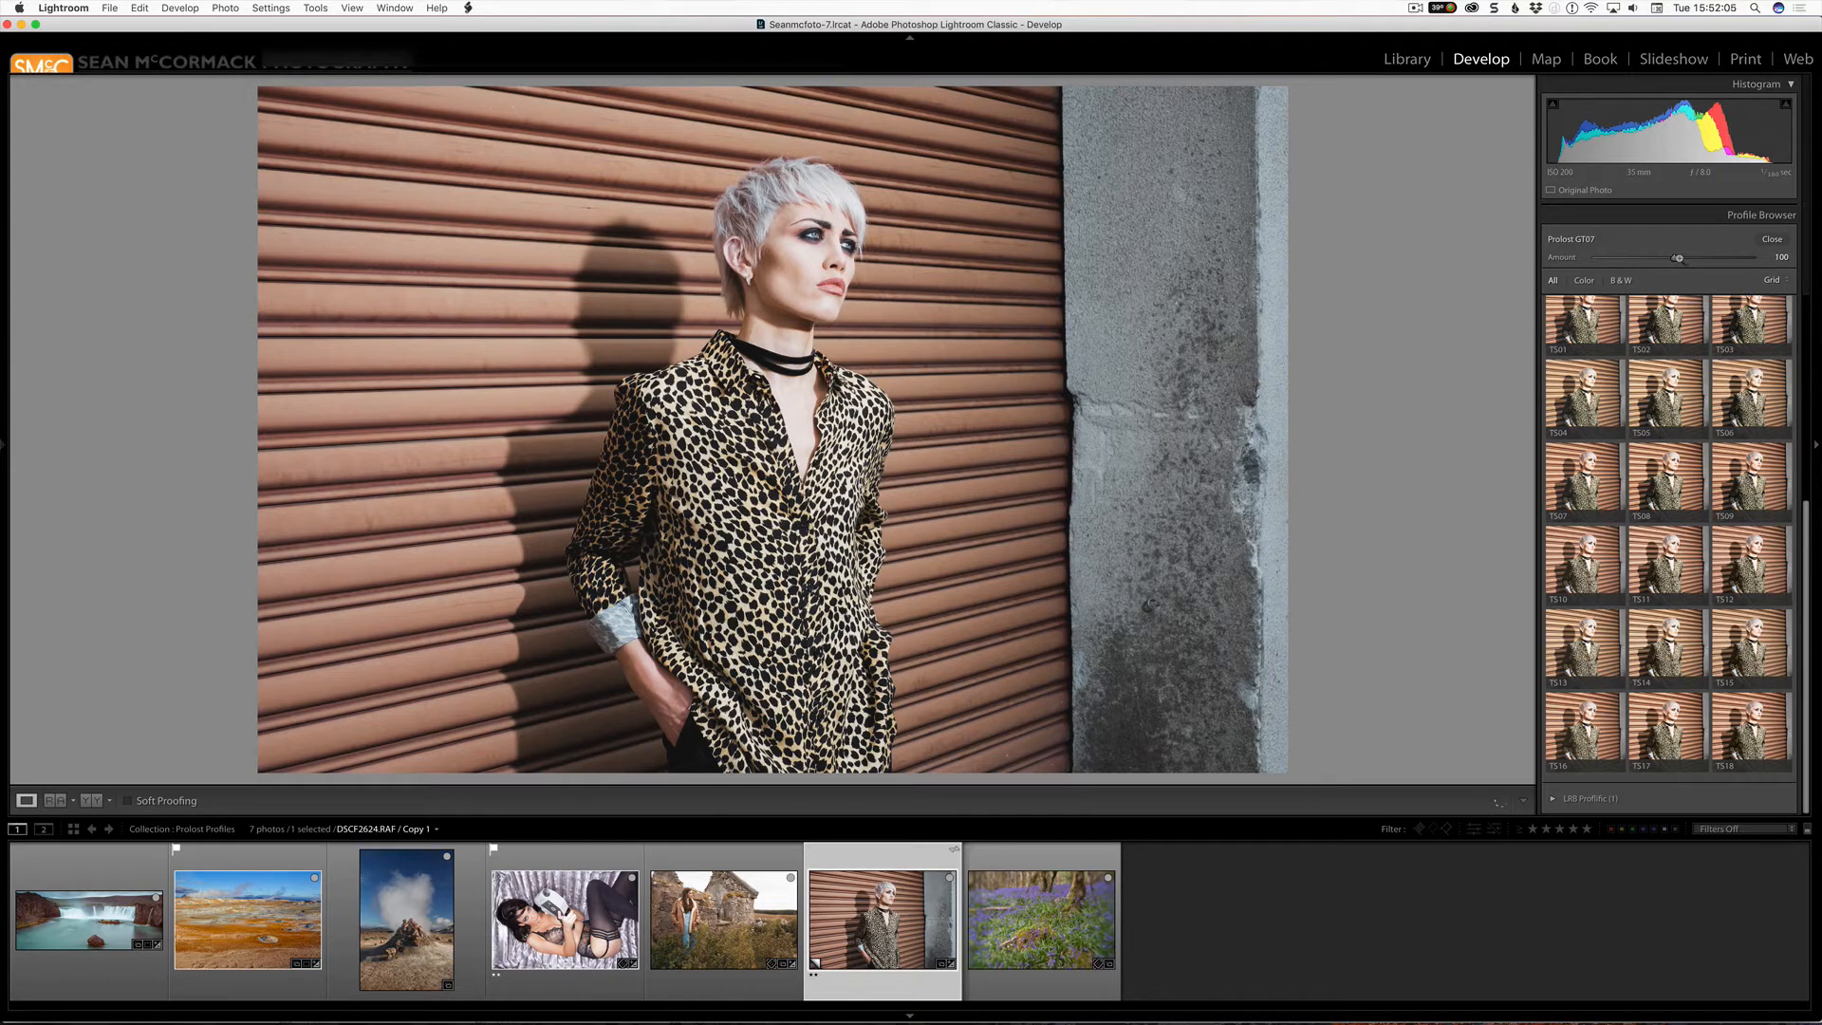
{"action": "left_click_drag", "start_coordinate": [1677, 257], "coordinate": [1679, 260]}
{"action": "left_click", "coordinate": [1730, 260]}
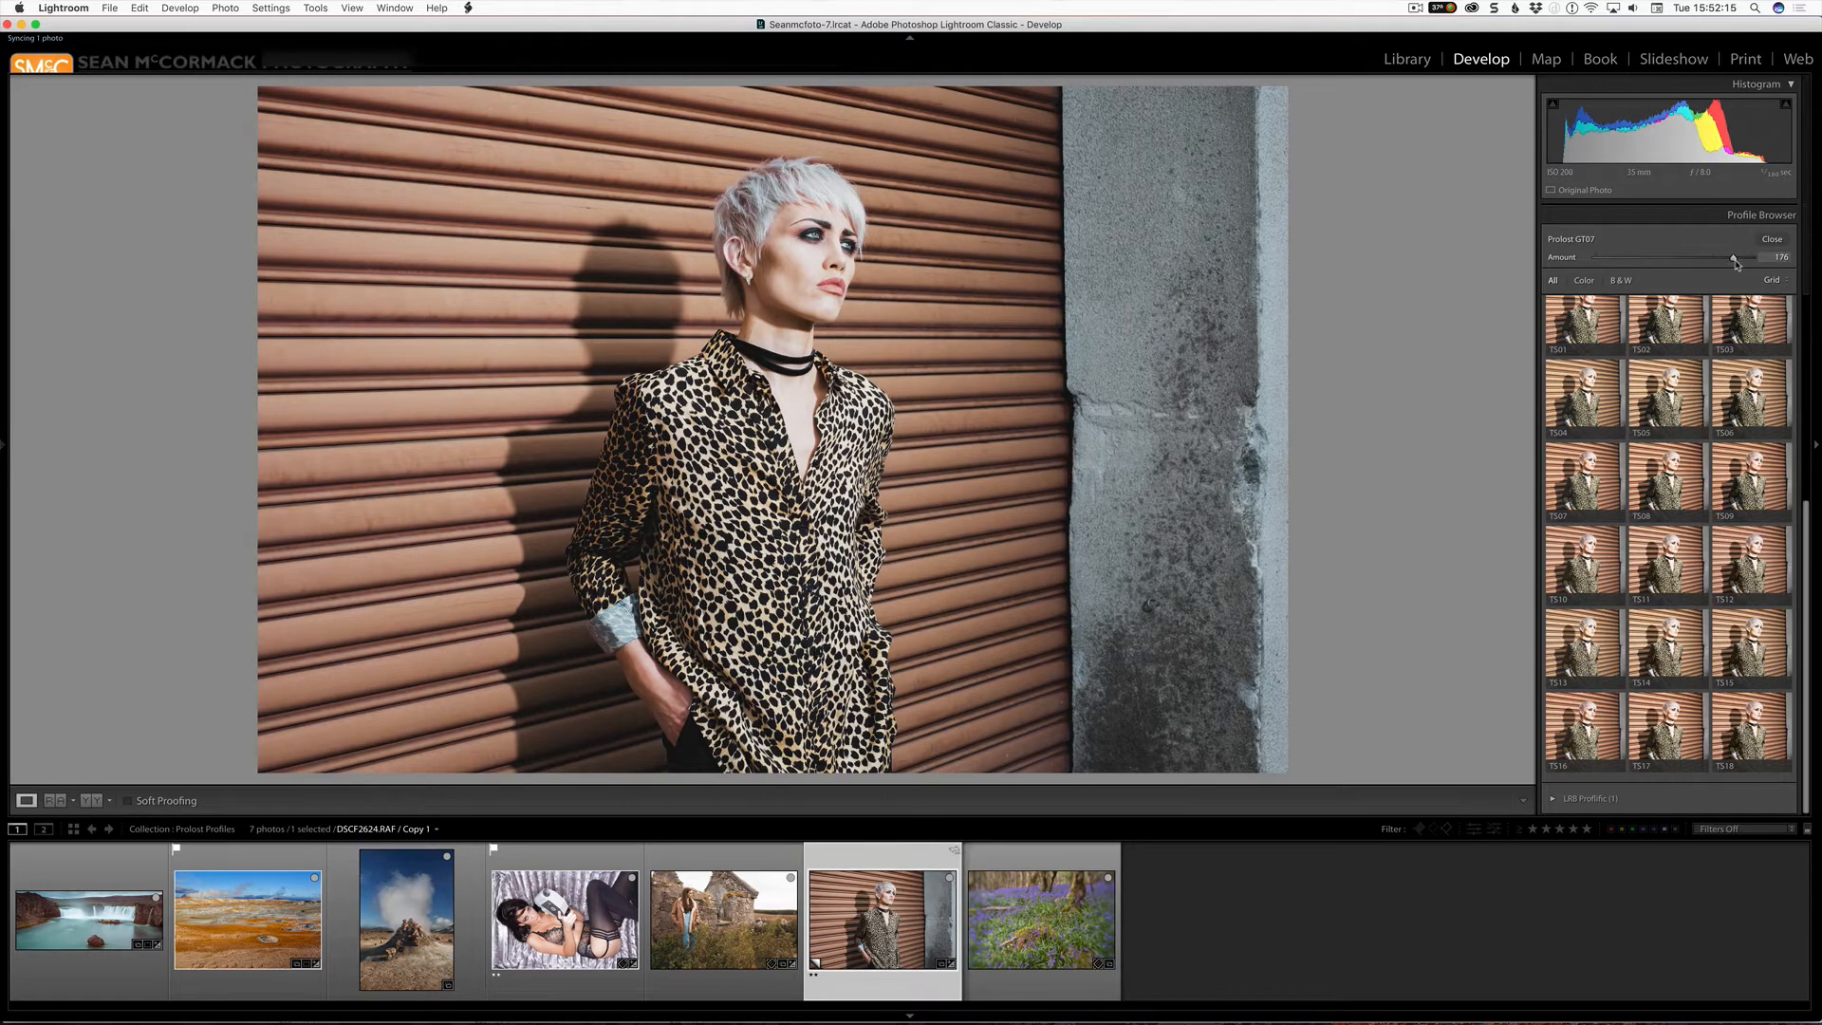
{"action": "left_click", "coordinate": [1755, 259]}
- Switch to Lightroom web in Chrome and try the Adobe Color and Adobe Vivid profiles on the teal-and-orange portrait
{"action": "key", "text": "super+Tab"}
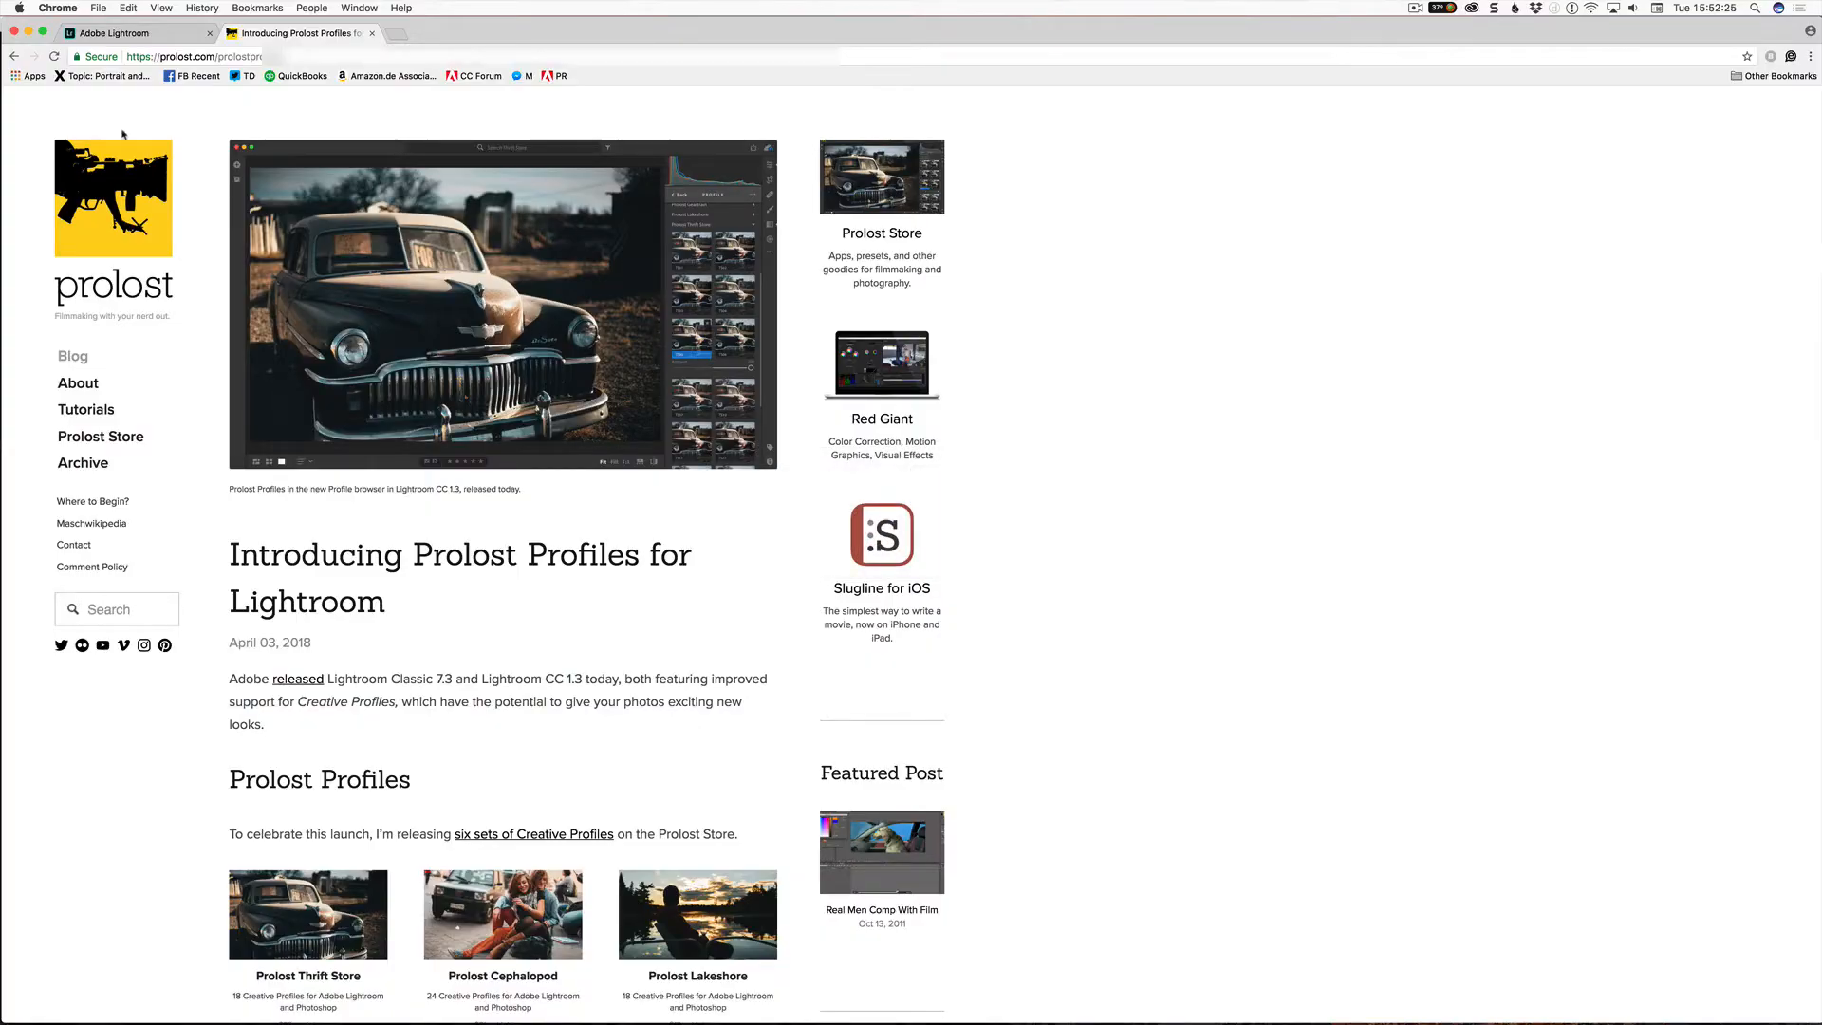
{"action": "left_click", "coordinate": [148, 33]}
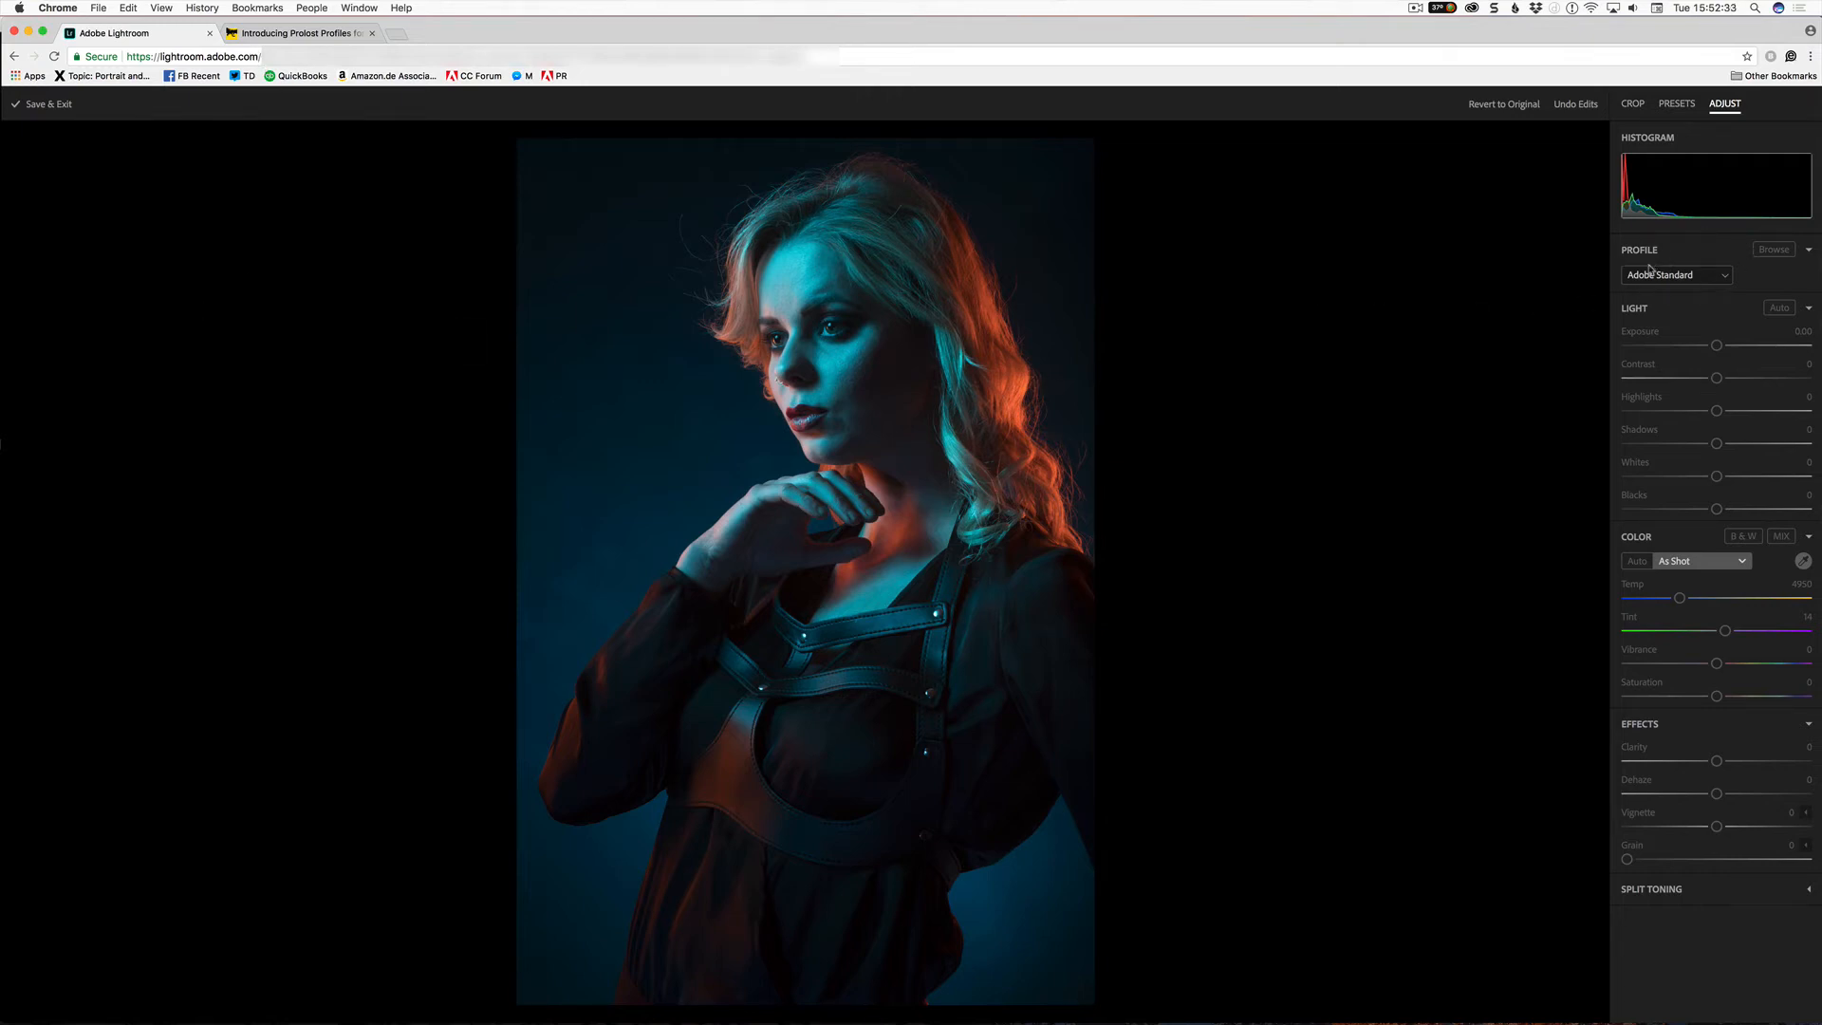
{"action": "left_click", "coordinate": [1773, 249]}
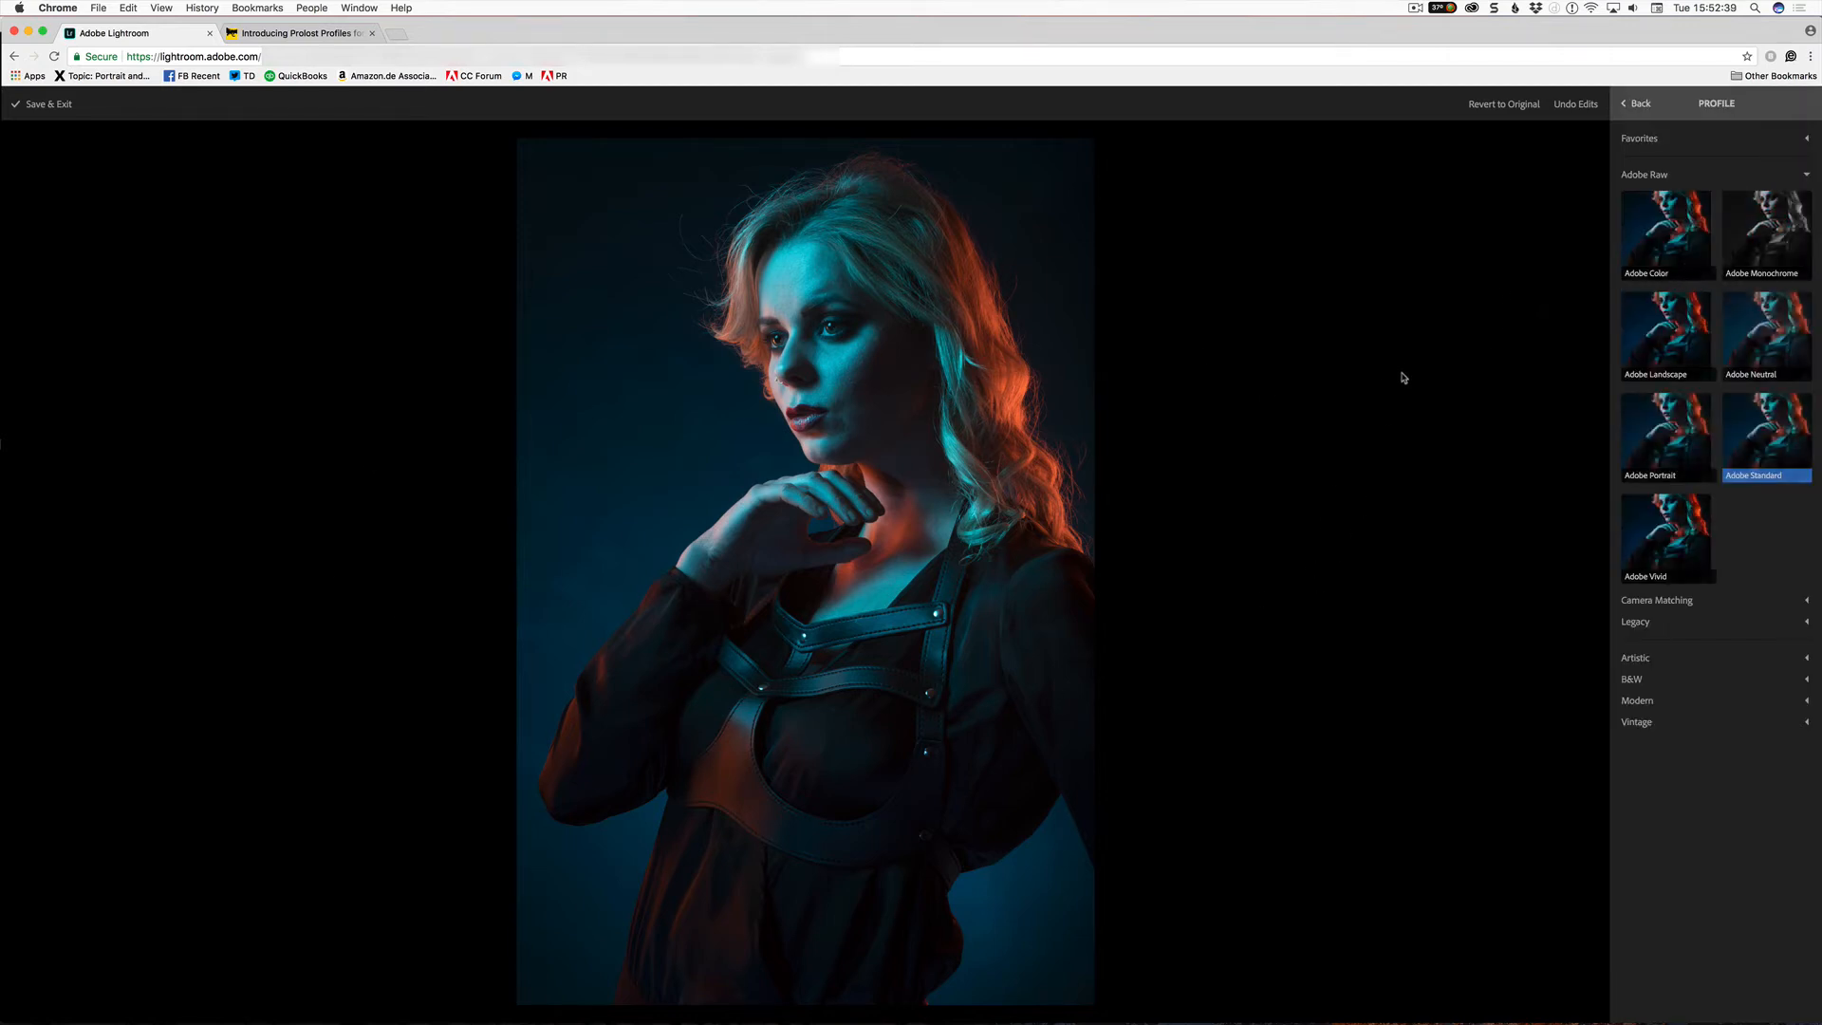
{"action": "left_click", "coordinate": [1657, 230]}
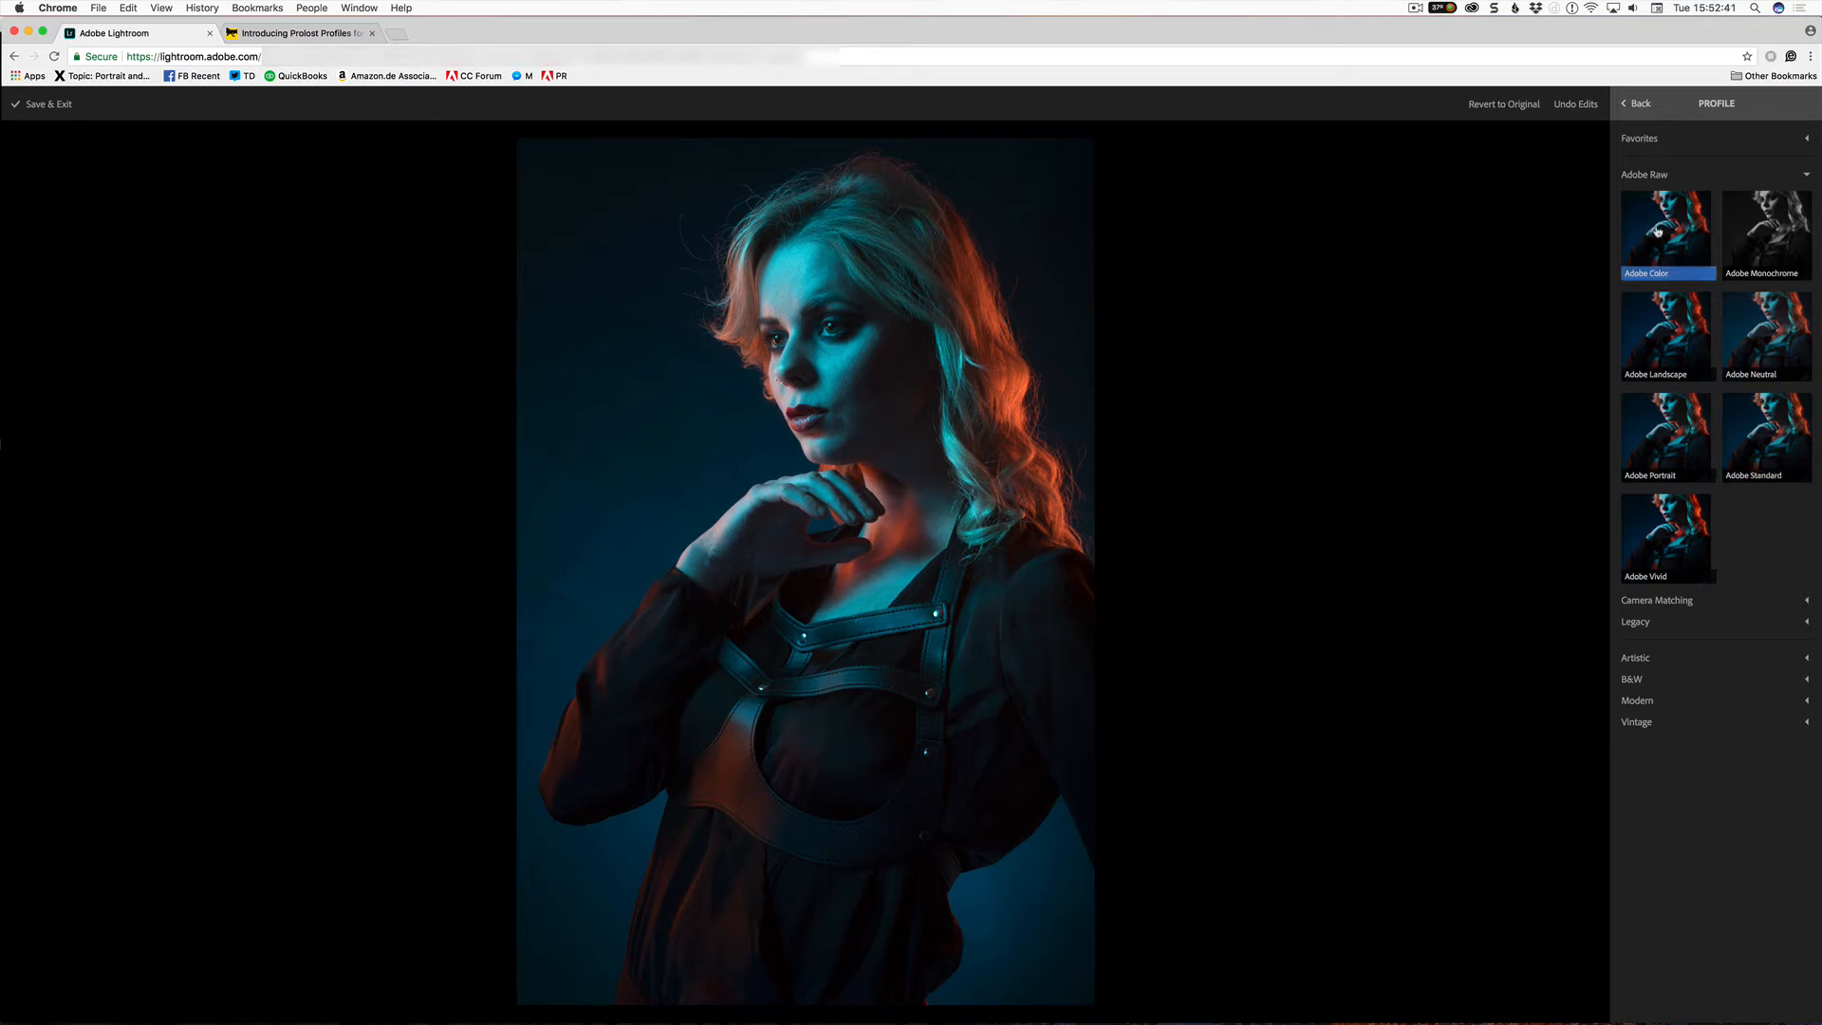
{"action": "left_click", "coordinate": [1660, 539]}
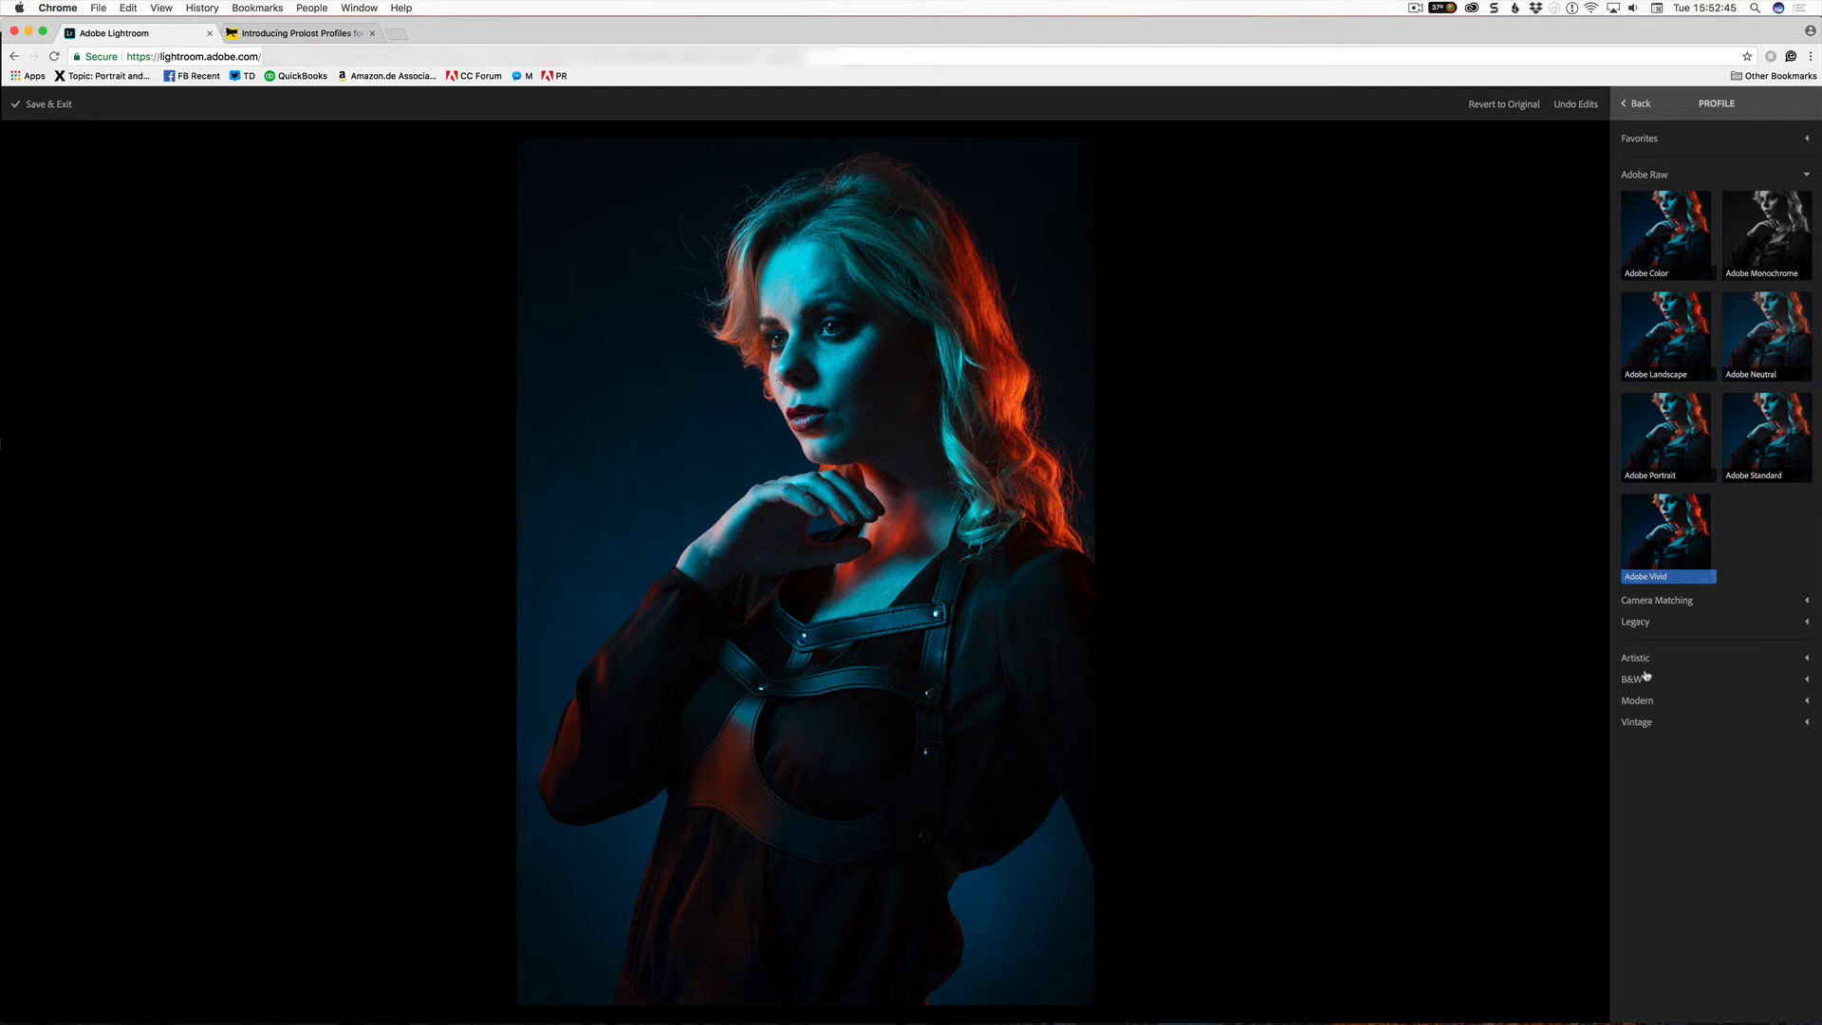
- Apply the Vintage 10 profile with an Amount of about 147, save the edit and close the photo
{"action": "left_click", "coordinate": [1641, 723]}
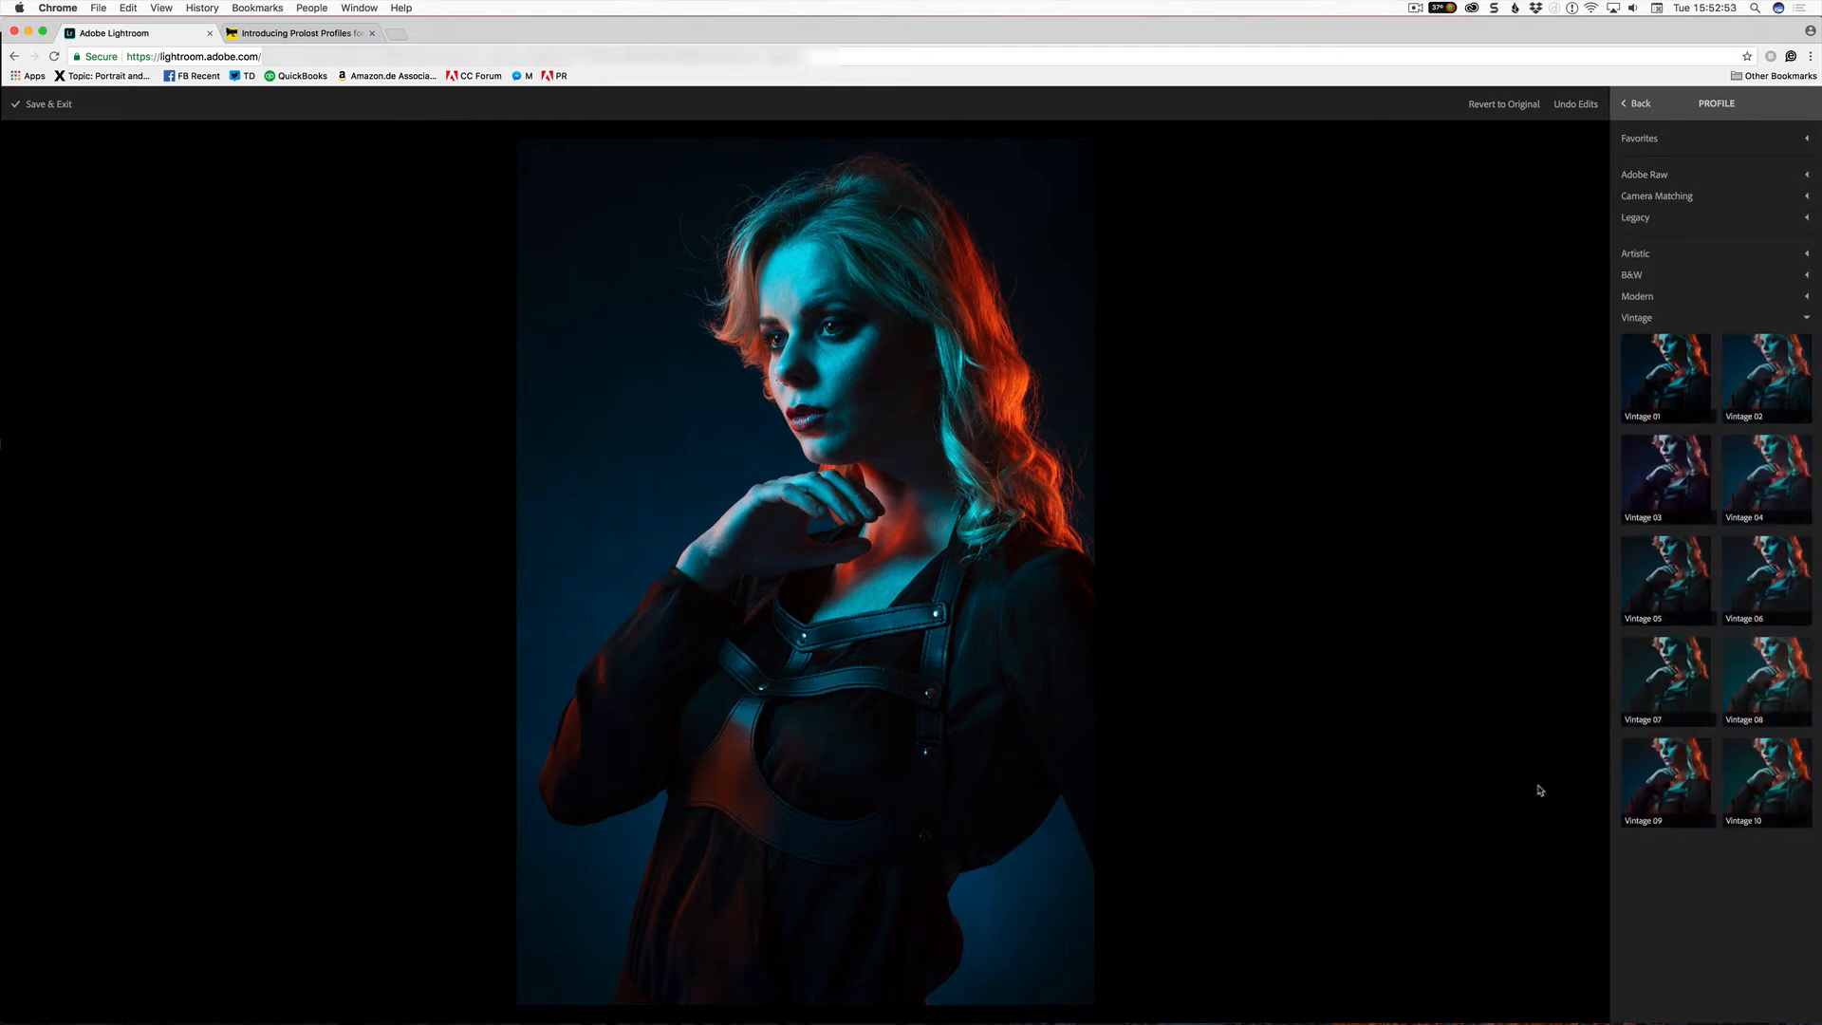
{"action": "left_click", "coordinate": [1779, 764]}
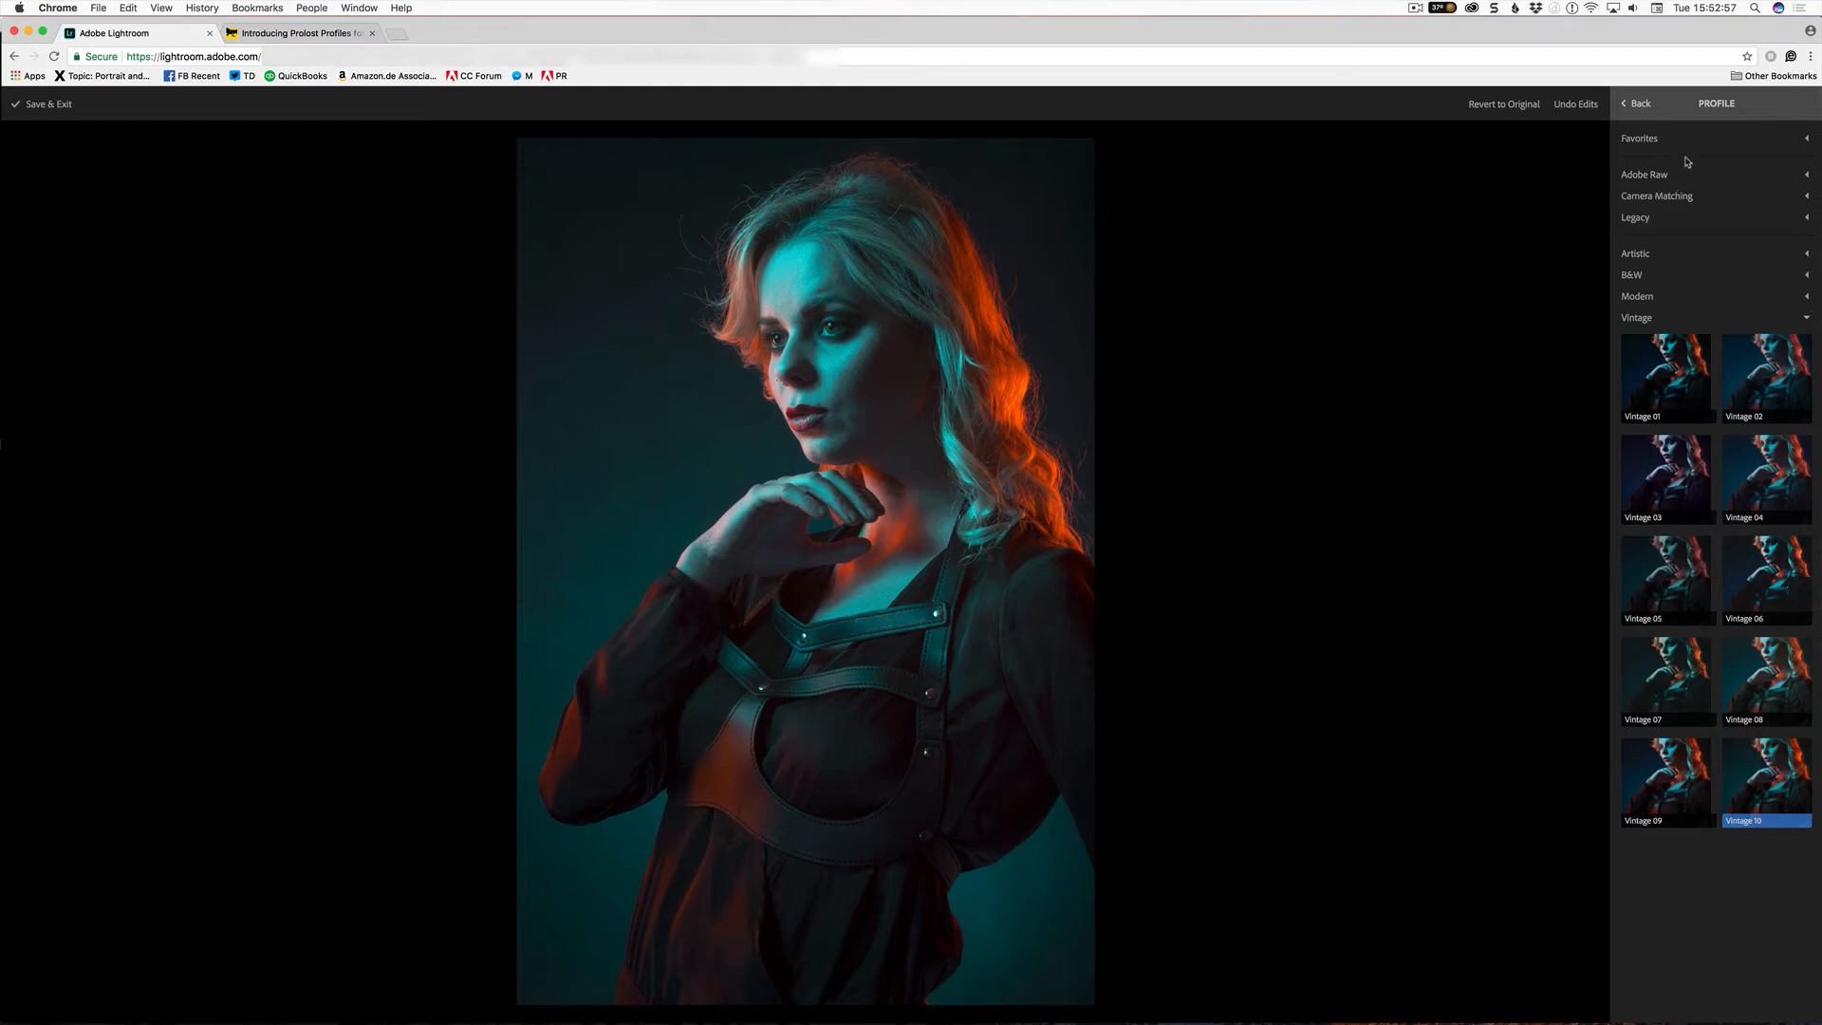
{"action": "left_click", "coordinate": [1636, 103]}
{"action": "left_click_drag", "start_coordinate": [1716, 313], "coordinate": [1758, 313]}
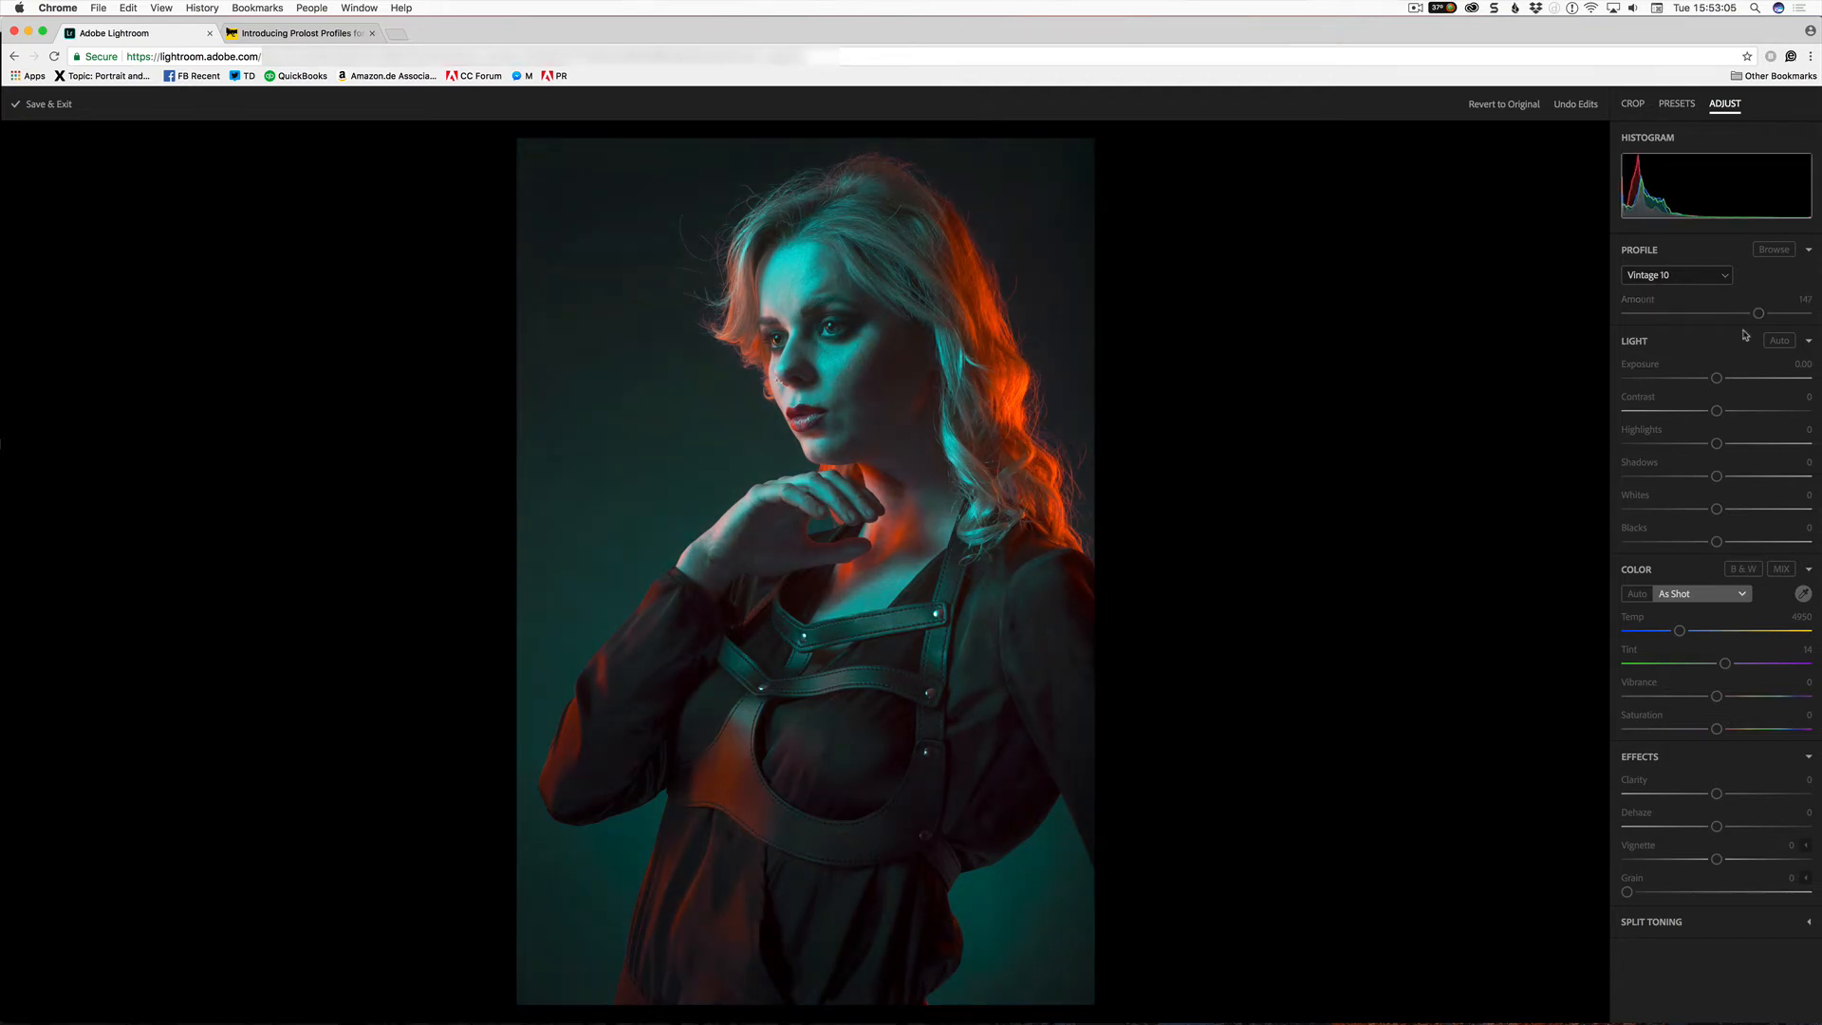
{"action": "left_click", "coordinate": [49, 104]}
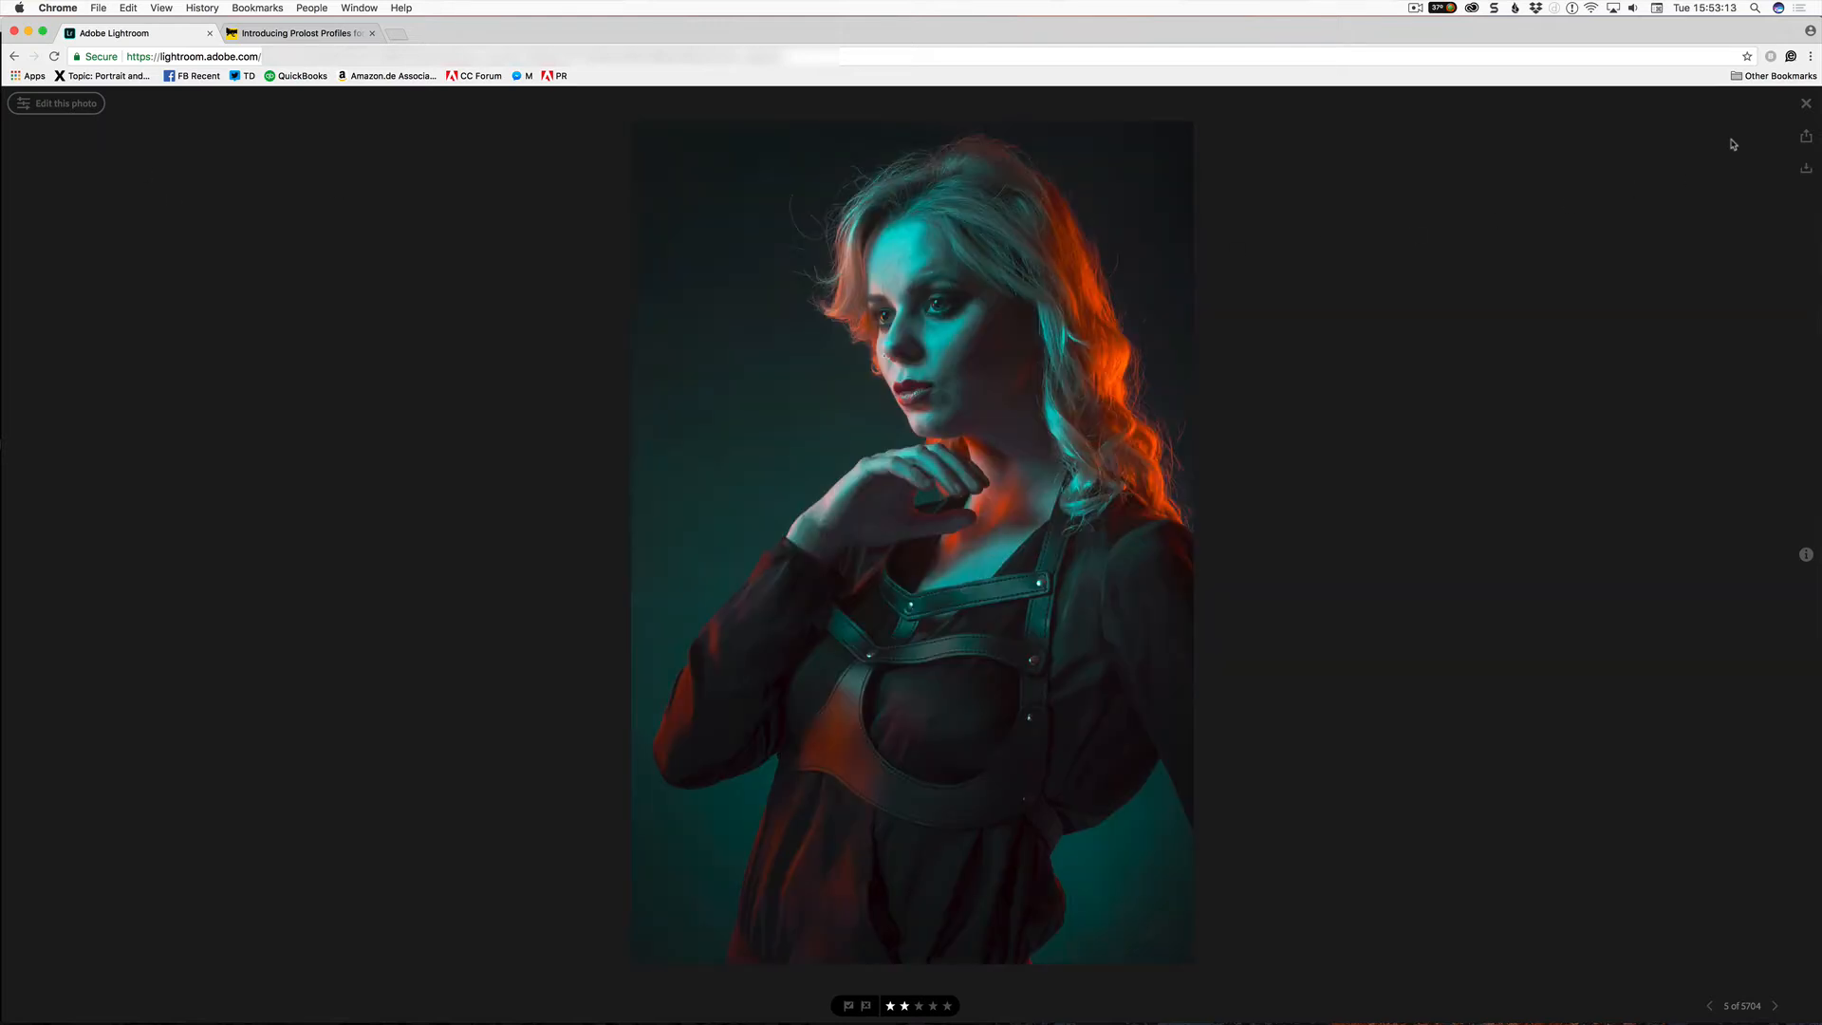
{"action": "left_click", "coordinate": [1805, 106]}
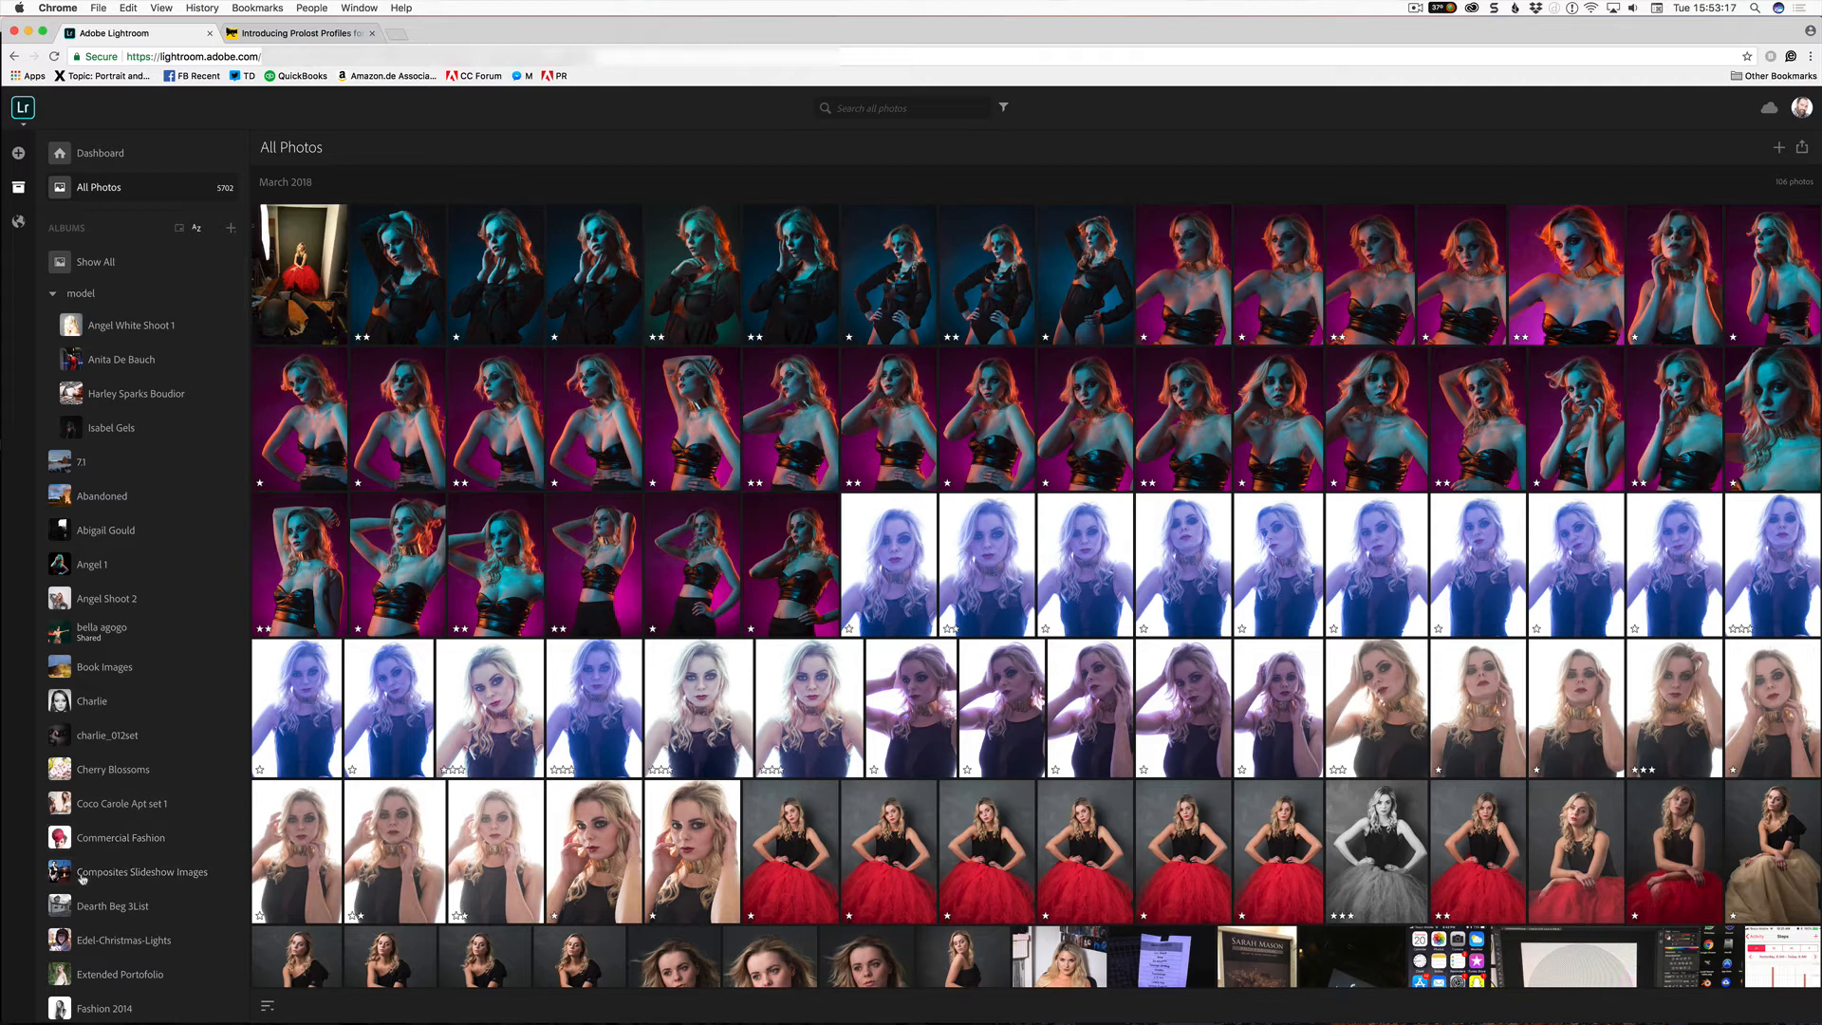
- Open the color portrait against the metal shutter from the Light Twister album for editing
{"action": "scroll", "coordinate": [82, 877], "scroll_direction": "down", "scroll_amount": 4}
{"action": "scroll", "coordinate": [81, 878], "scroll_direction": "down", "scroll_amount": 3}
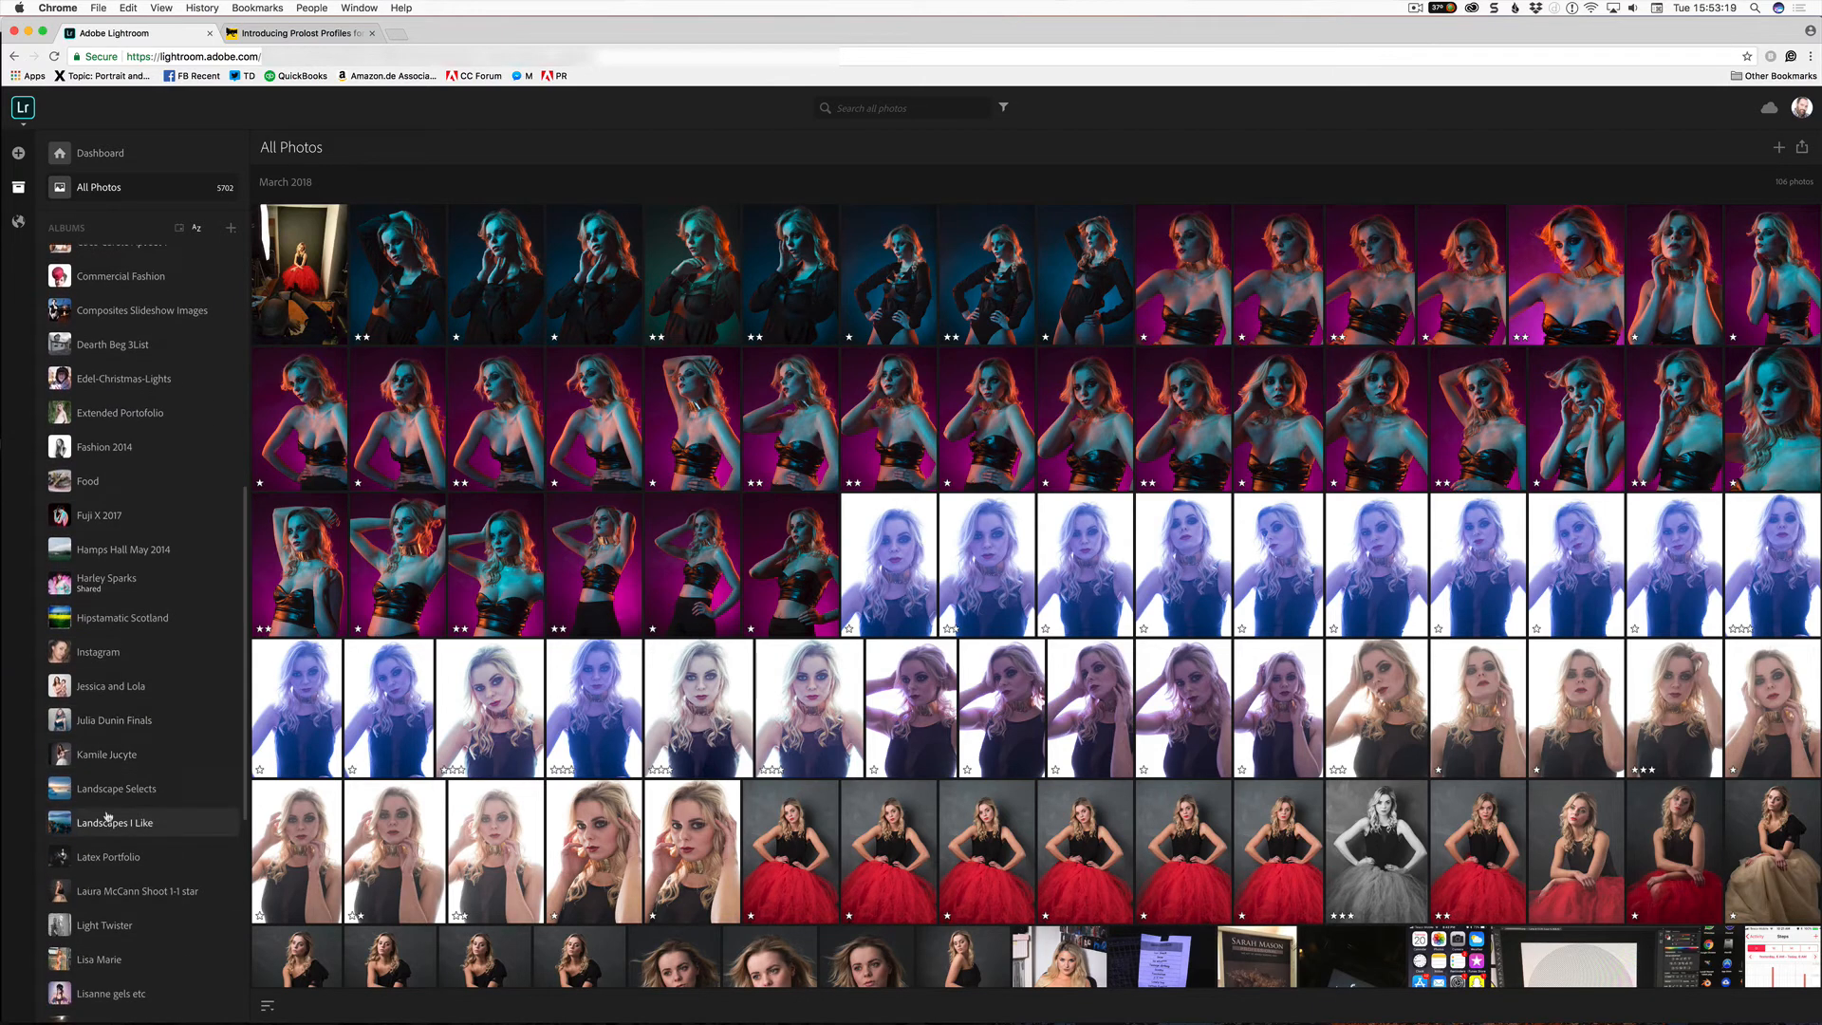
{"action": "left_click", "coordinate": [134, 929]}
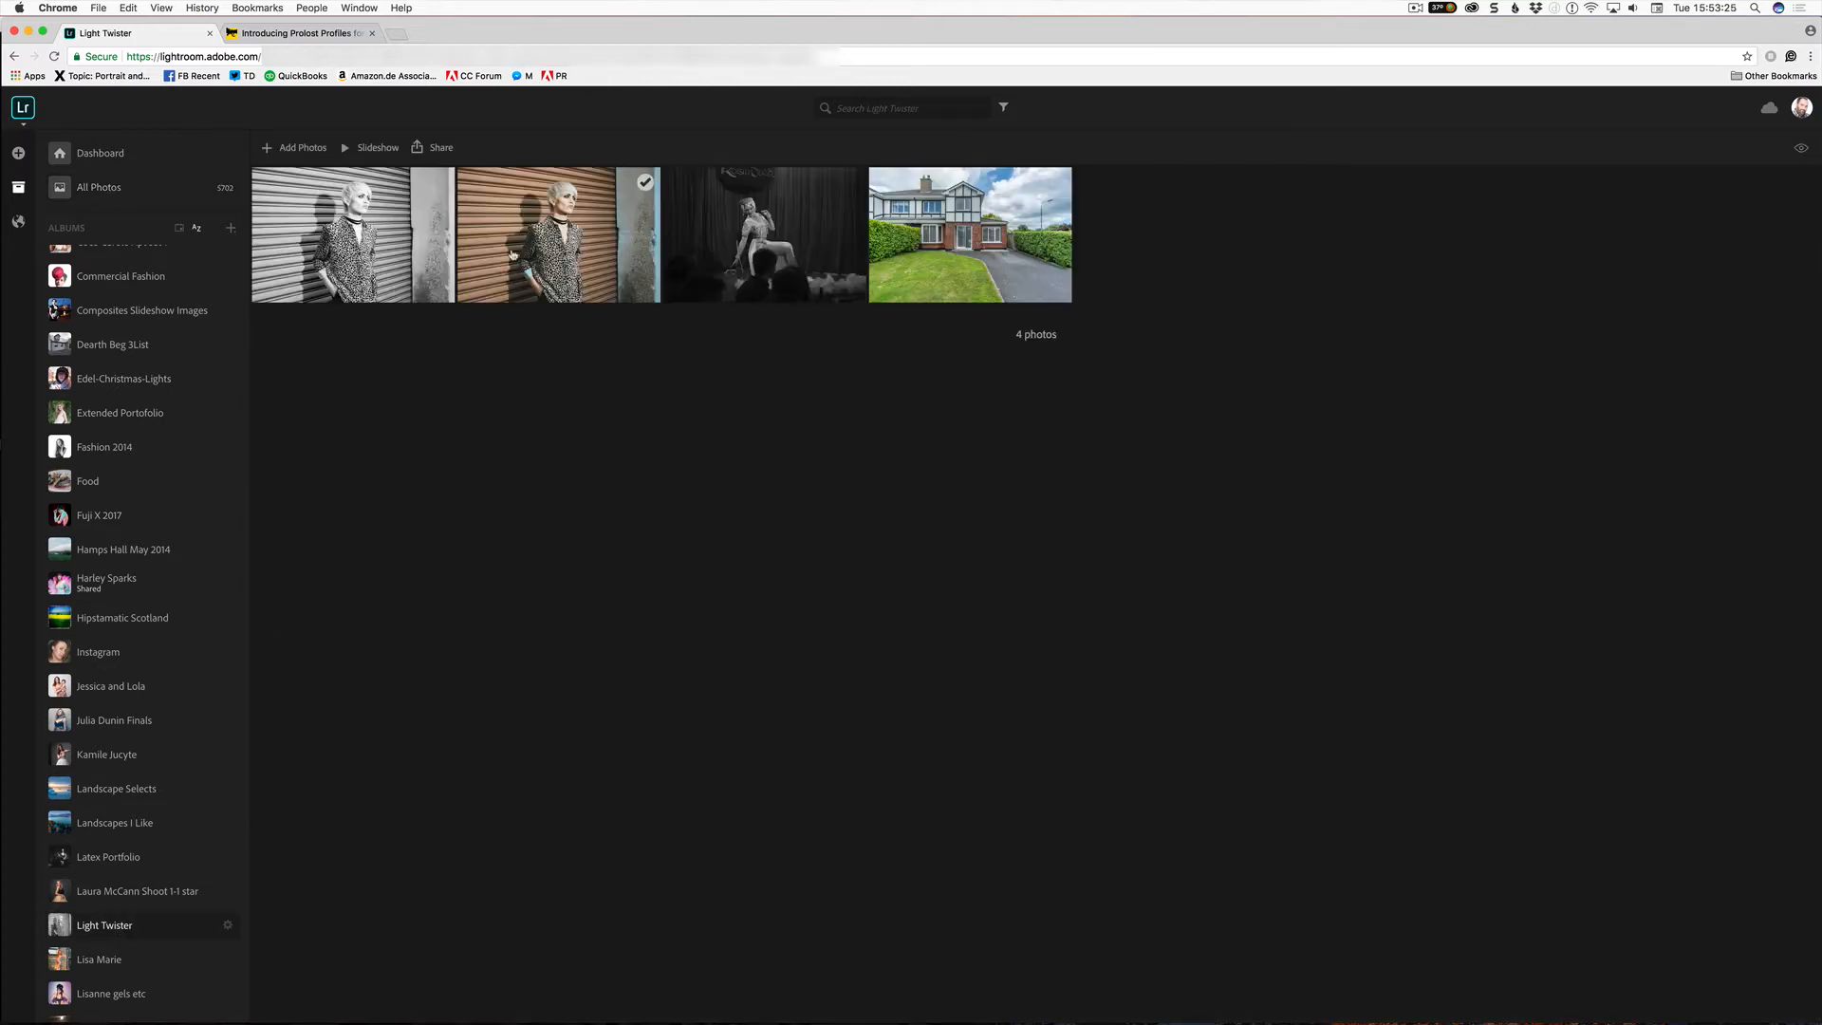
{"action": "left_click", "coordinate": [567, 237]}
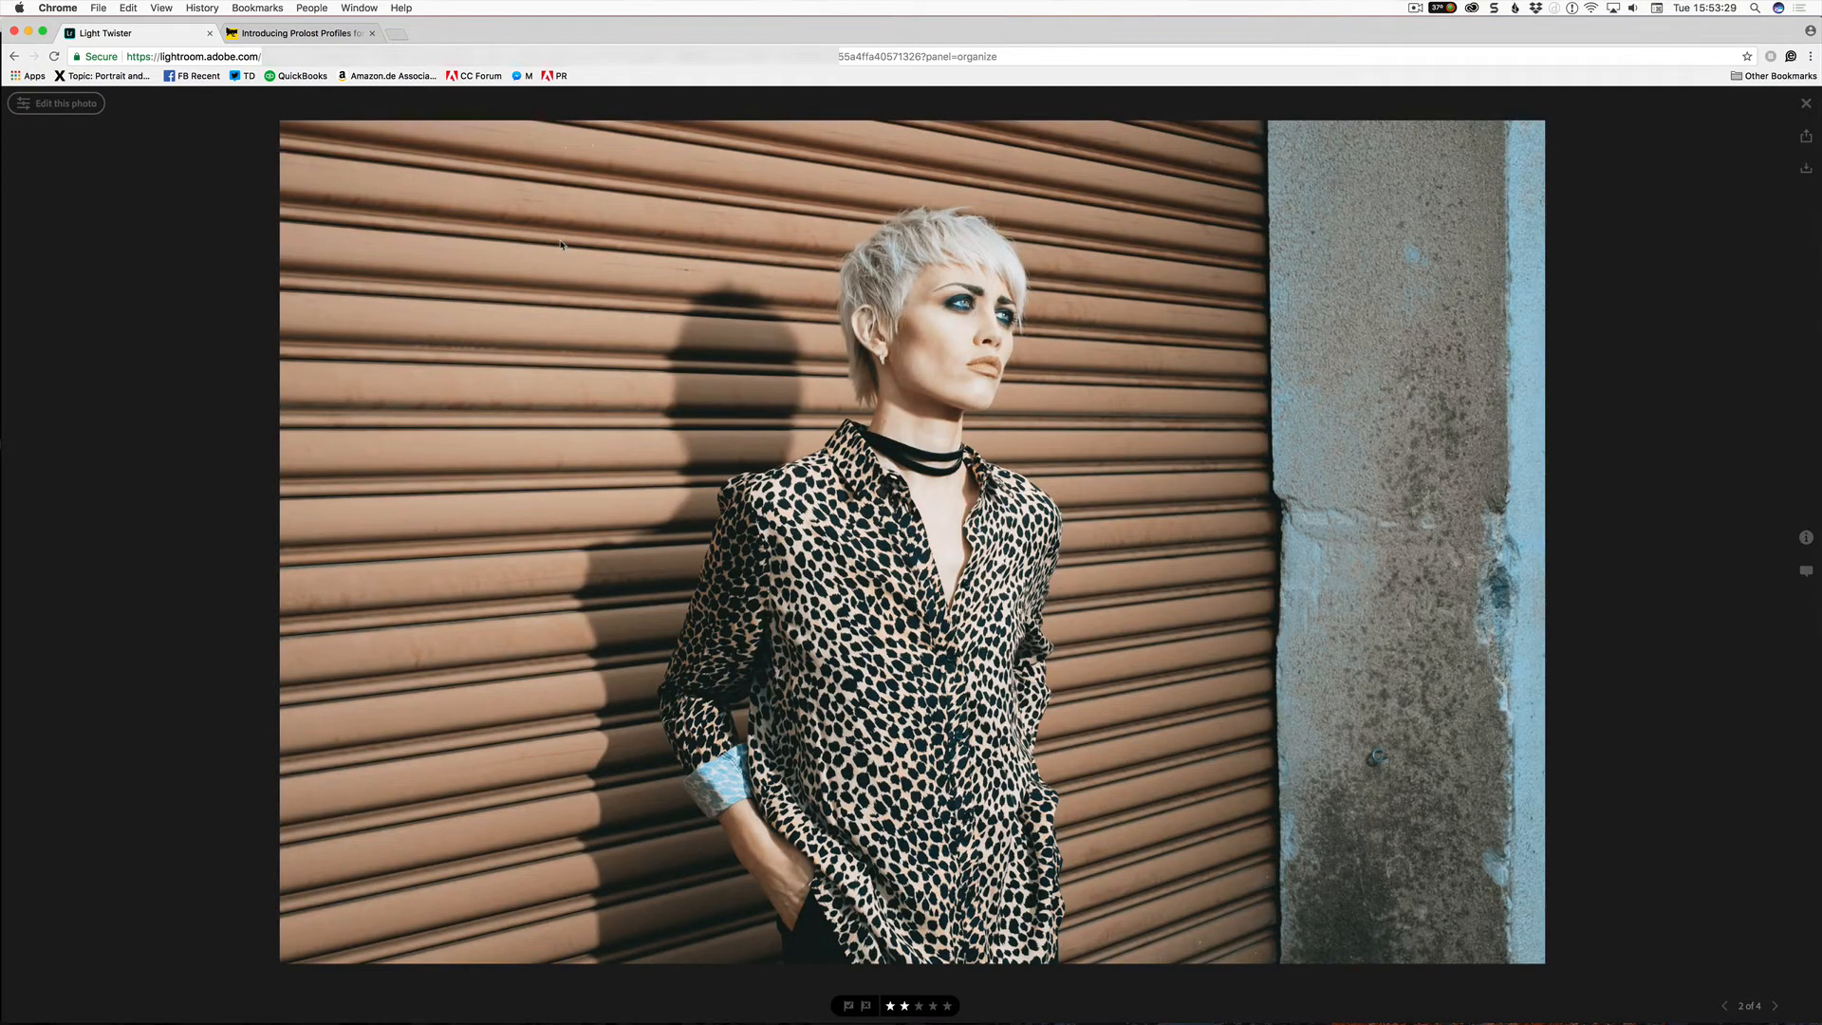
{"action": "left_click", "coordinate": [80, 105]}
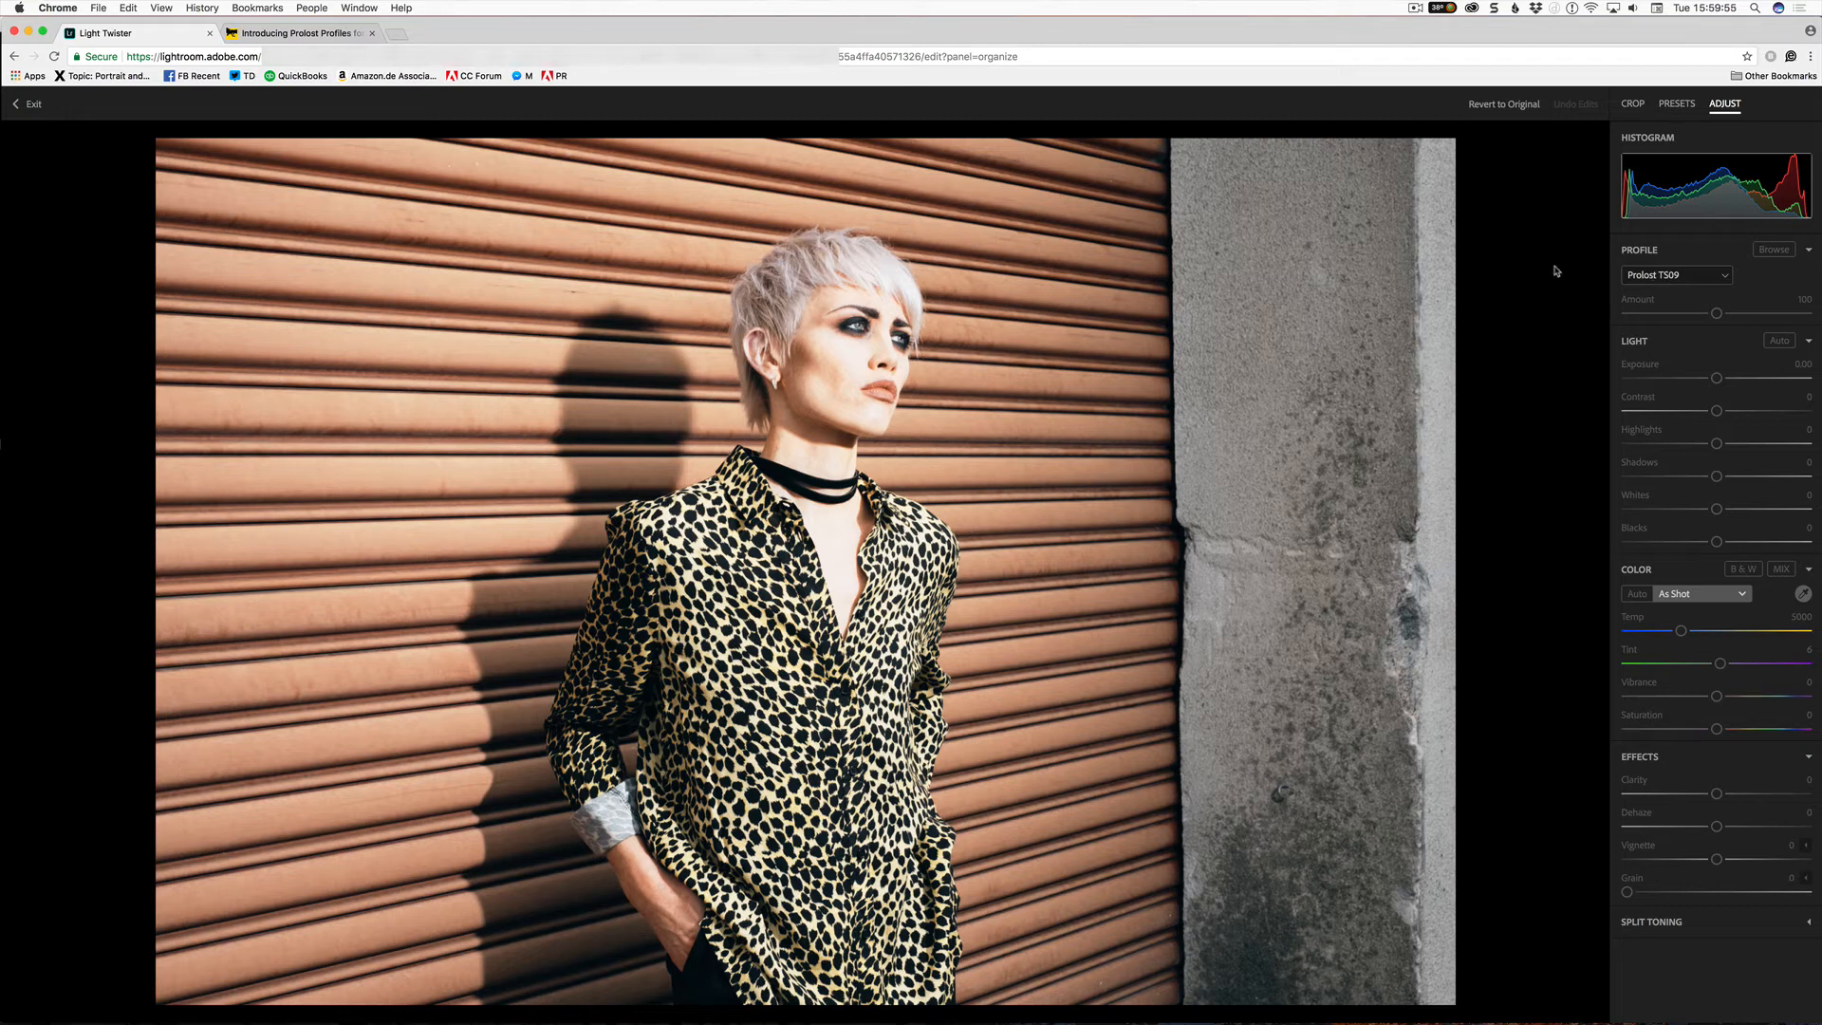
- Check the portrait's quick profile choices and the full profile browser for the Prolost sets
{"action": "left_click", "coordinate": [1724, 275]}
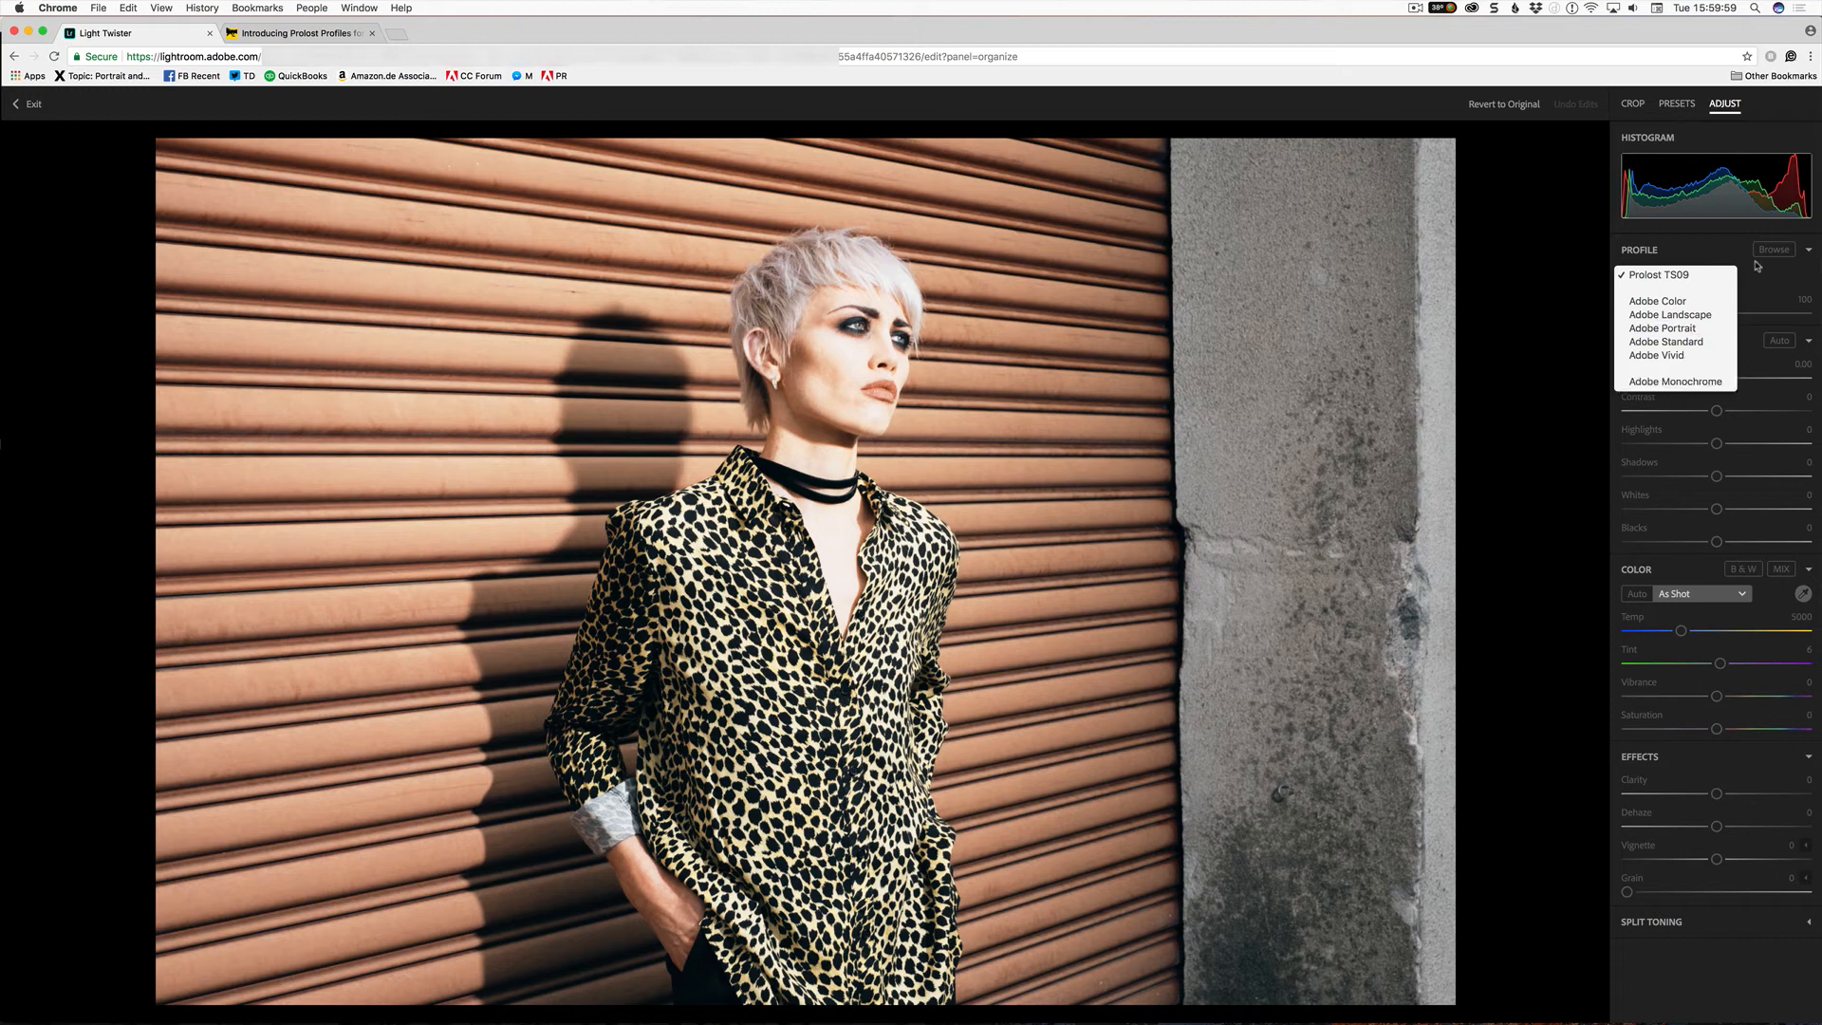
{"action": "left_click", "coordinate": [1734, 248]}
{"action": "left_click", "coordinate": [1772, 249]}
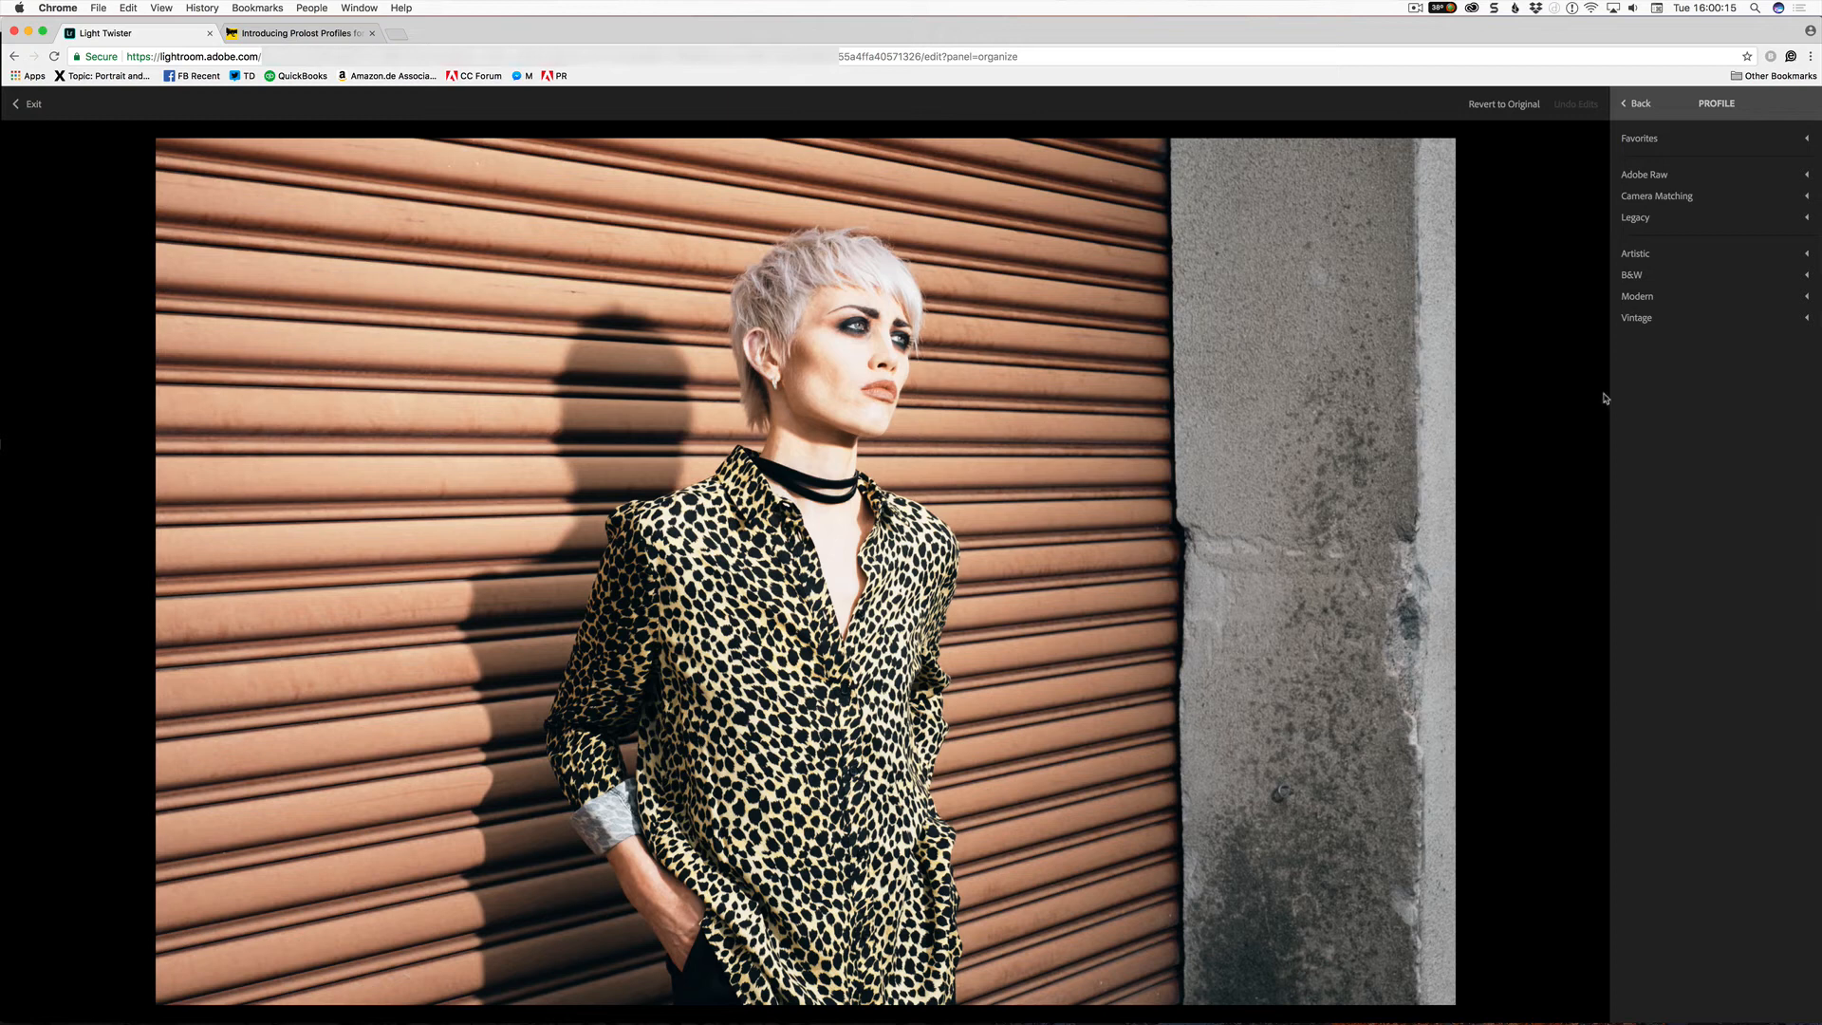
{"action": "left_click", "coordinate": [1651, 104]}
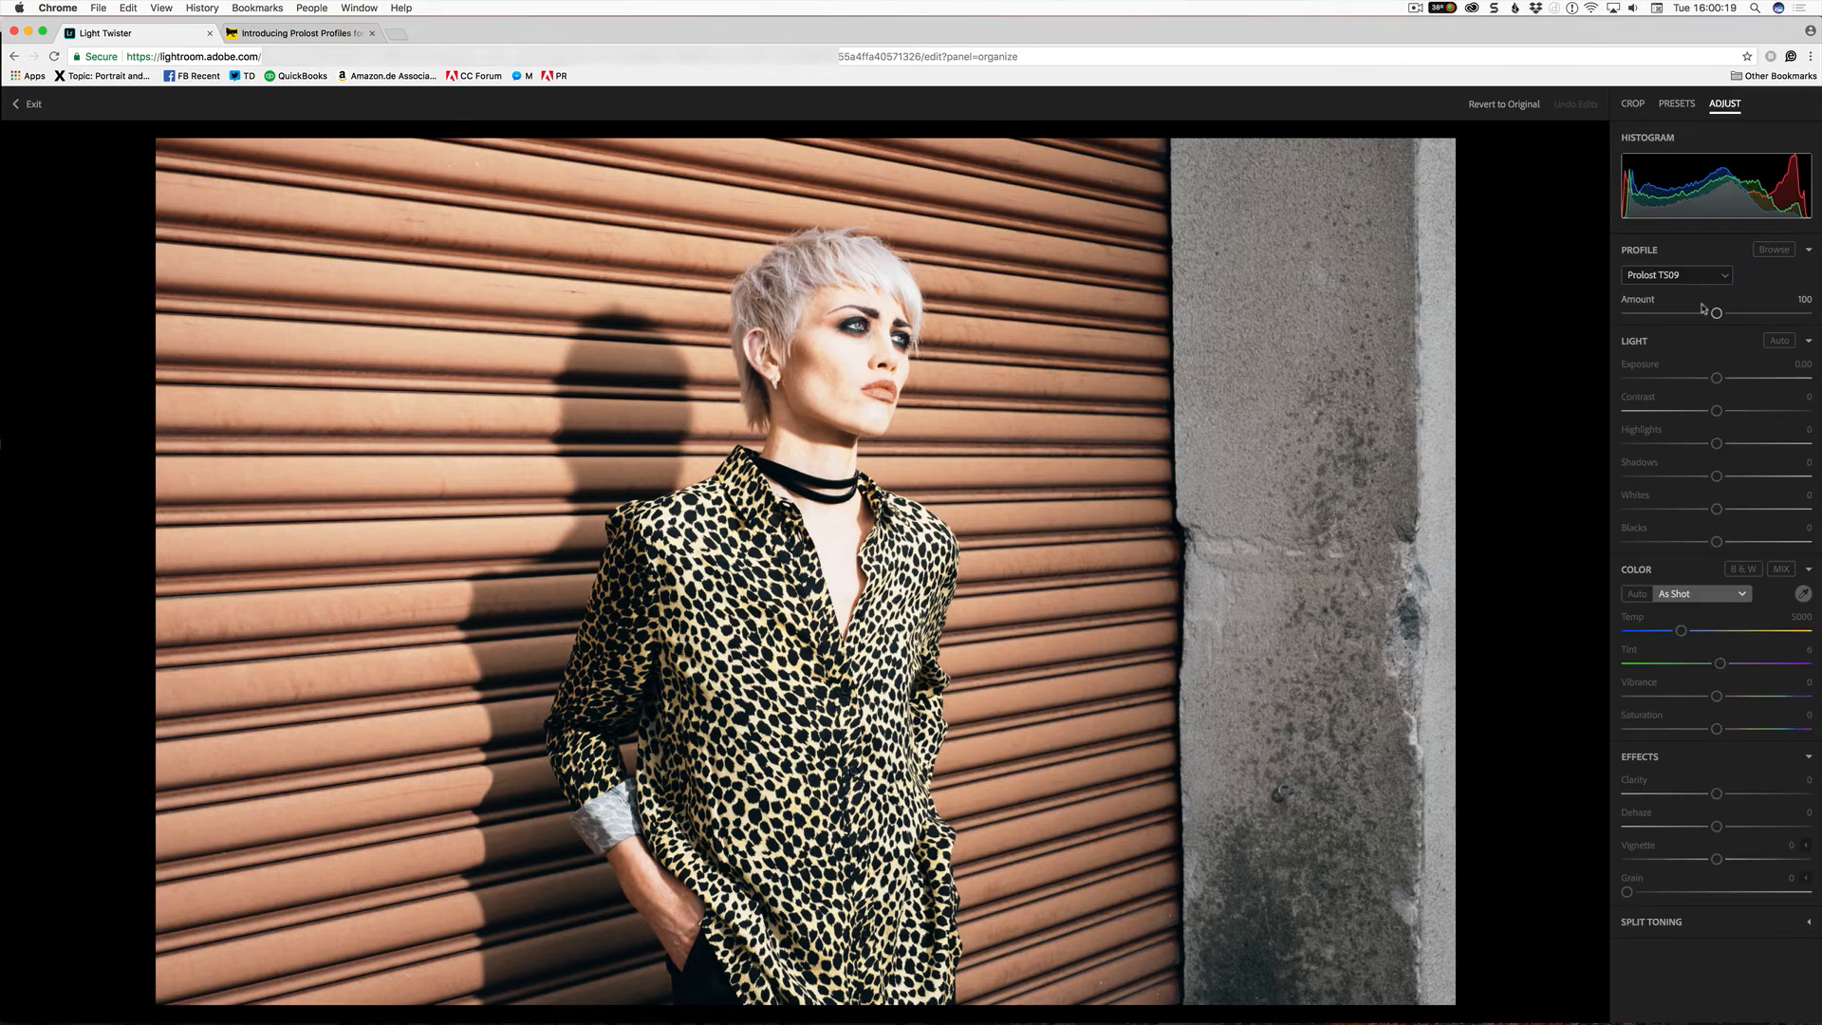
- Set the Amount of the Prolost TS09 profile to 200, save the edit and close the photo
{"action": "left_click_drag", "start_coordinate": [1716, 313], "coordinate": [1806, 313]}
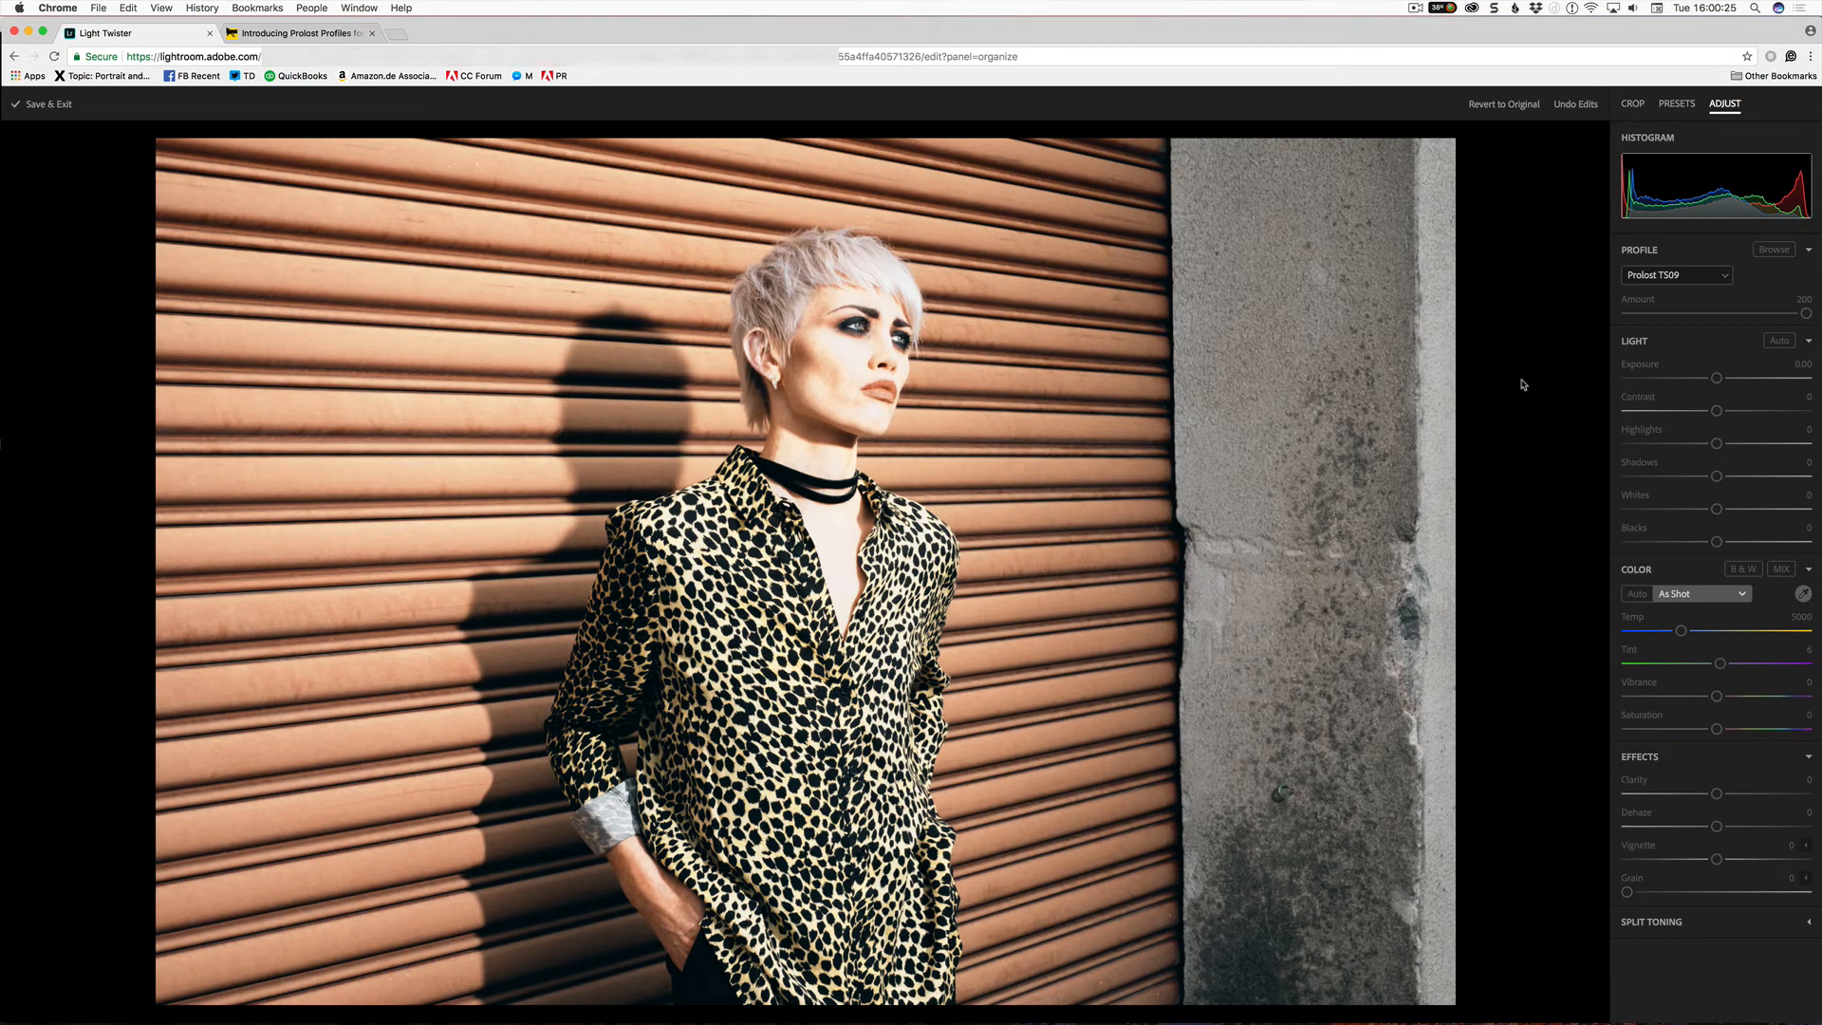
{"action": "left_click", "coordinate": [47, 104]}
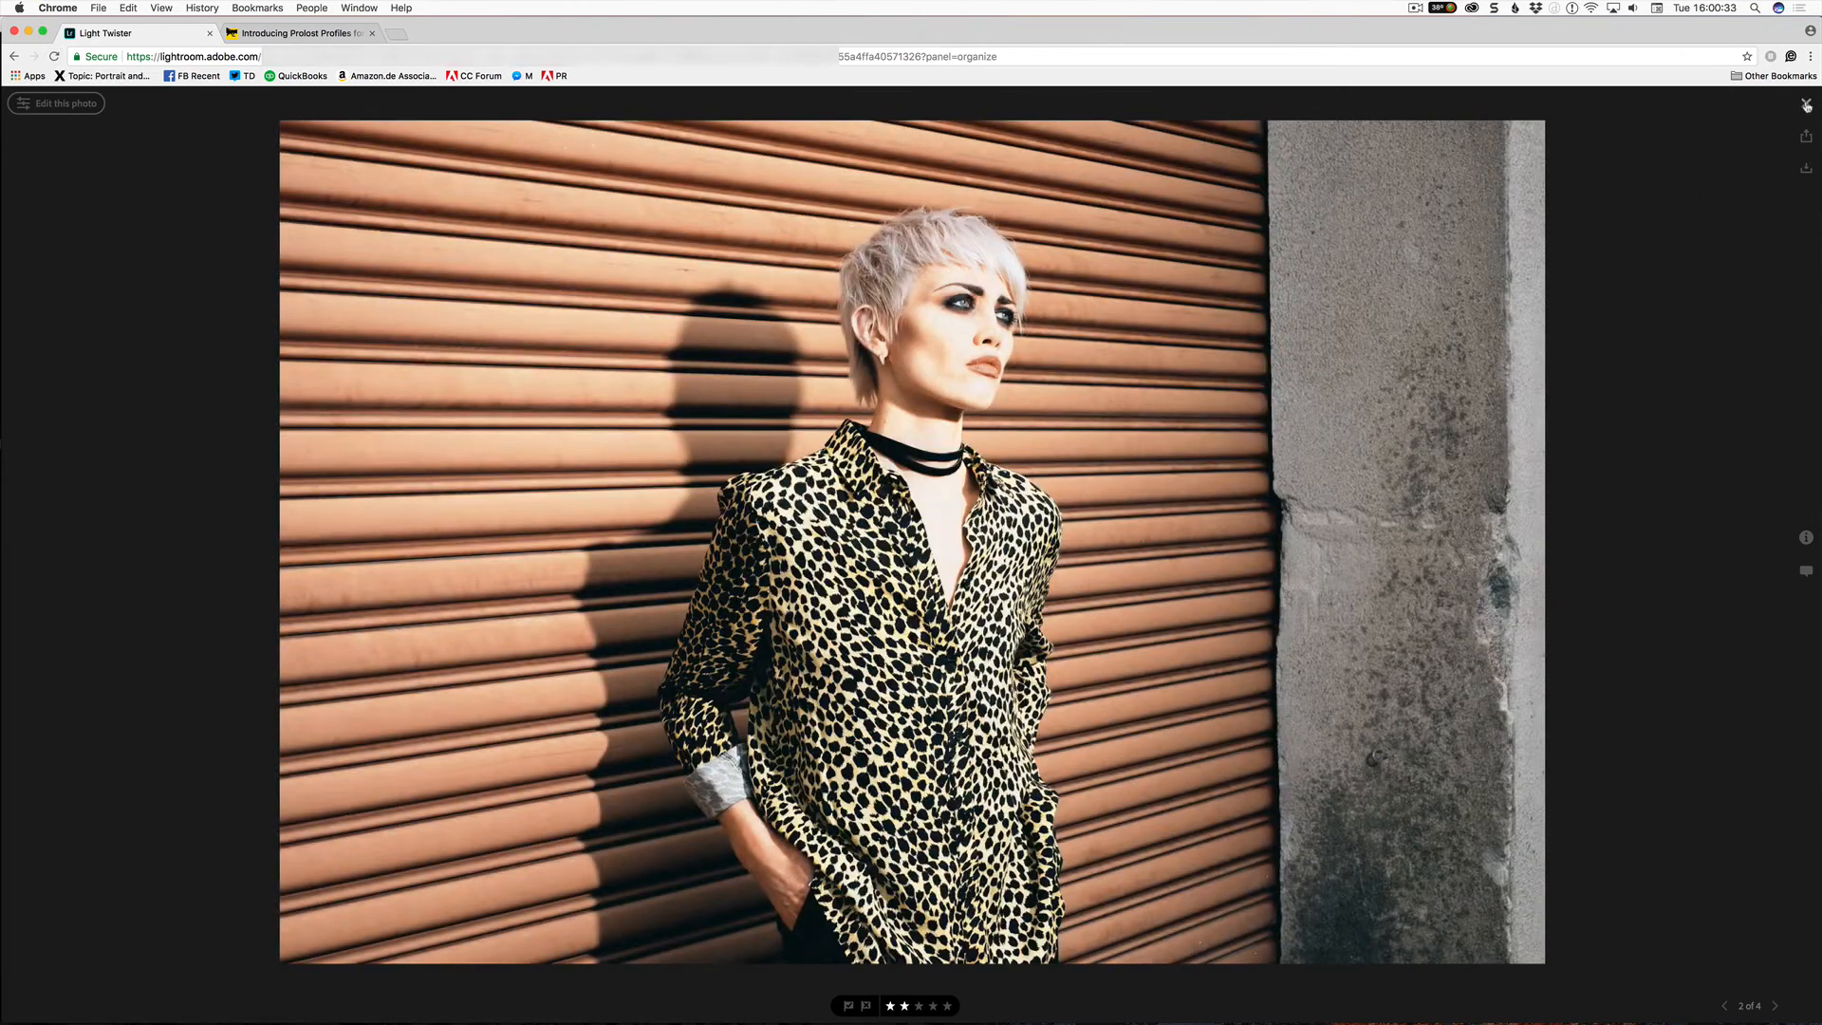
{"action": "left_click", "coordinate": [1805, 106]}
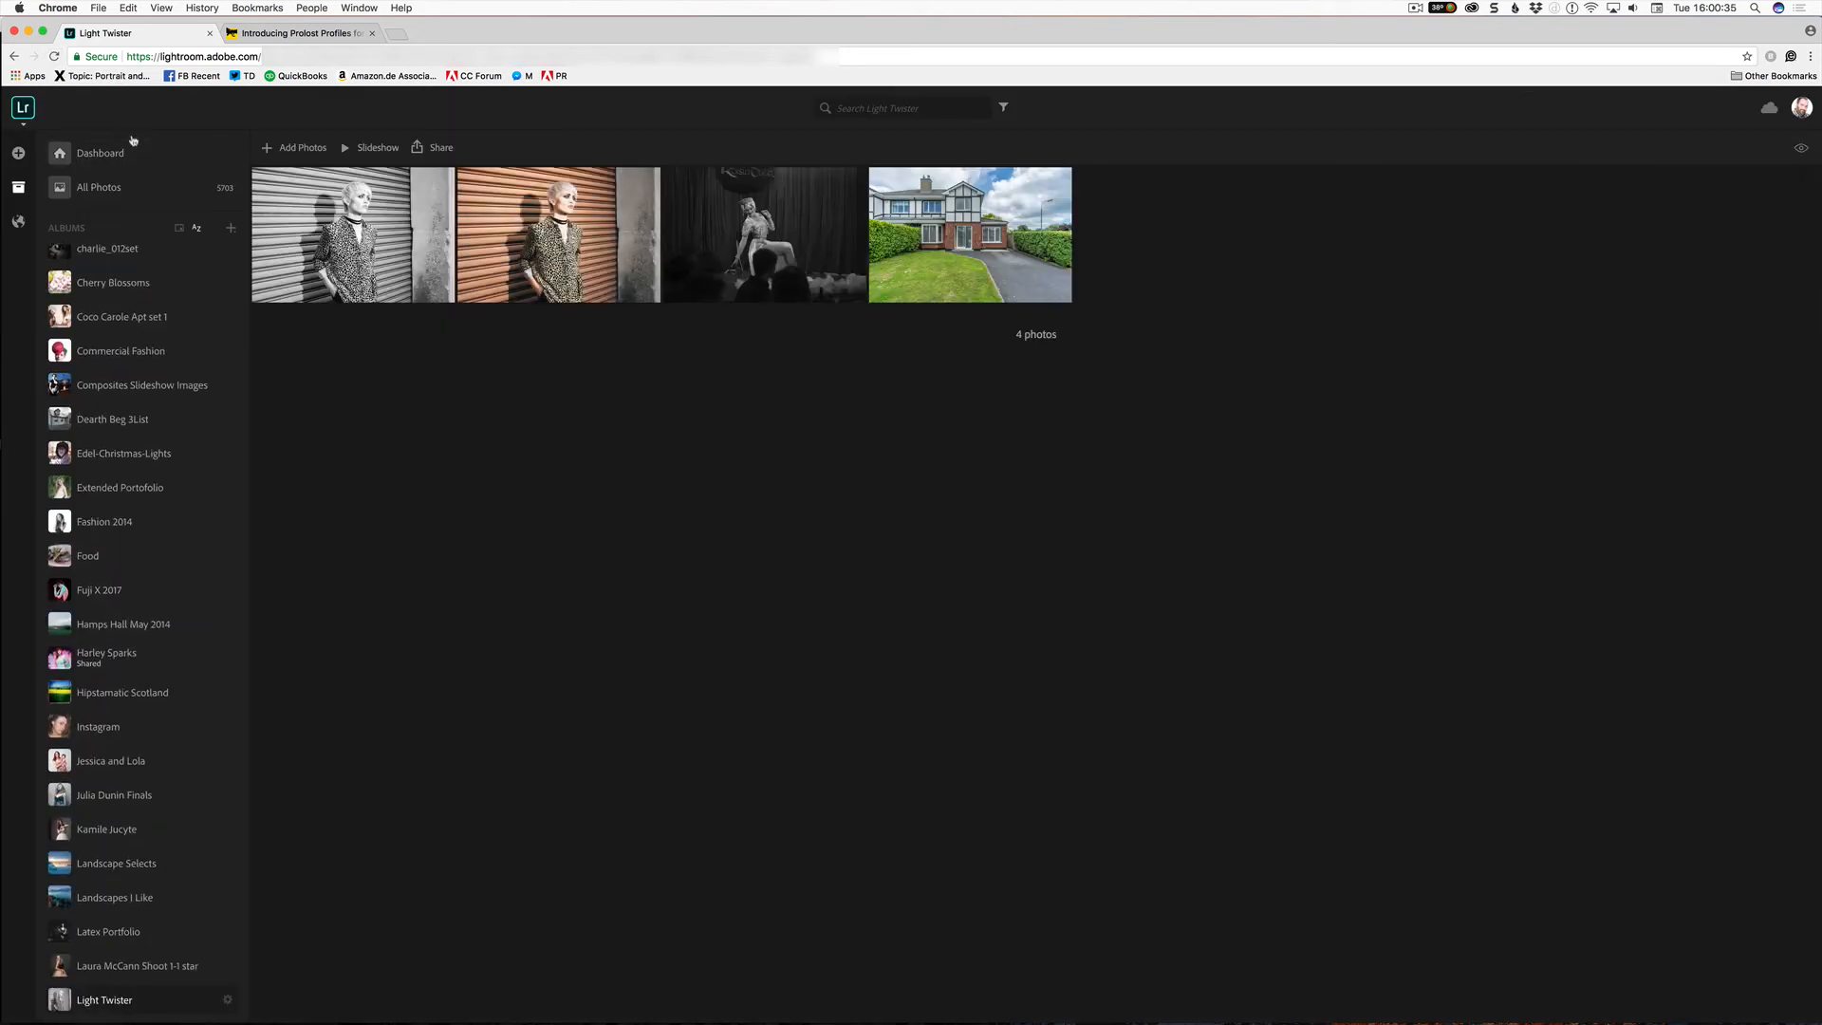
- Reload the Light Twister album page and switch back to Lightroom Classic
{"action": "left_click", "coordinate": [54, 56]}
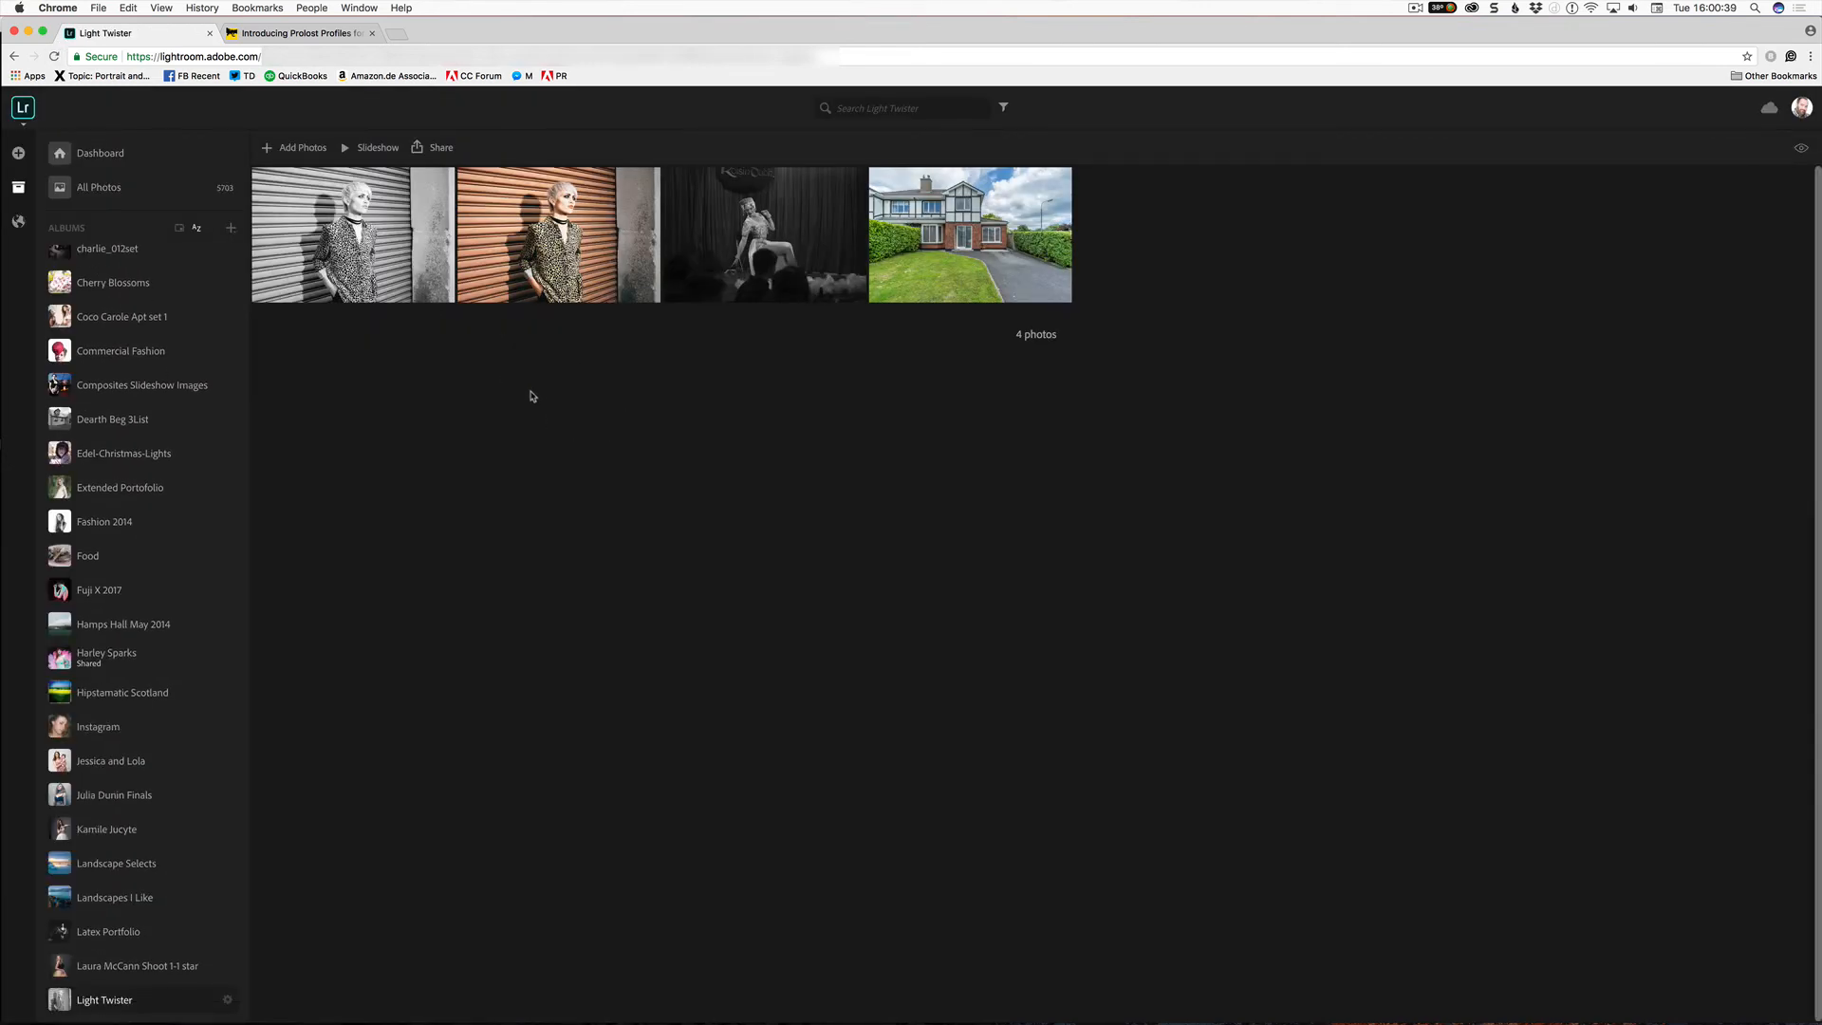
{"action": "key", "text": "super+Tab"}
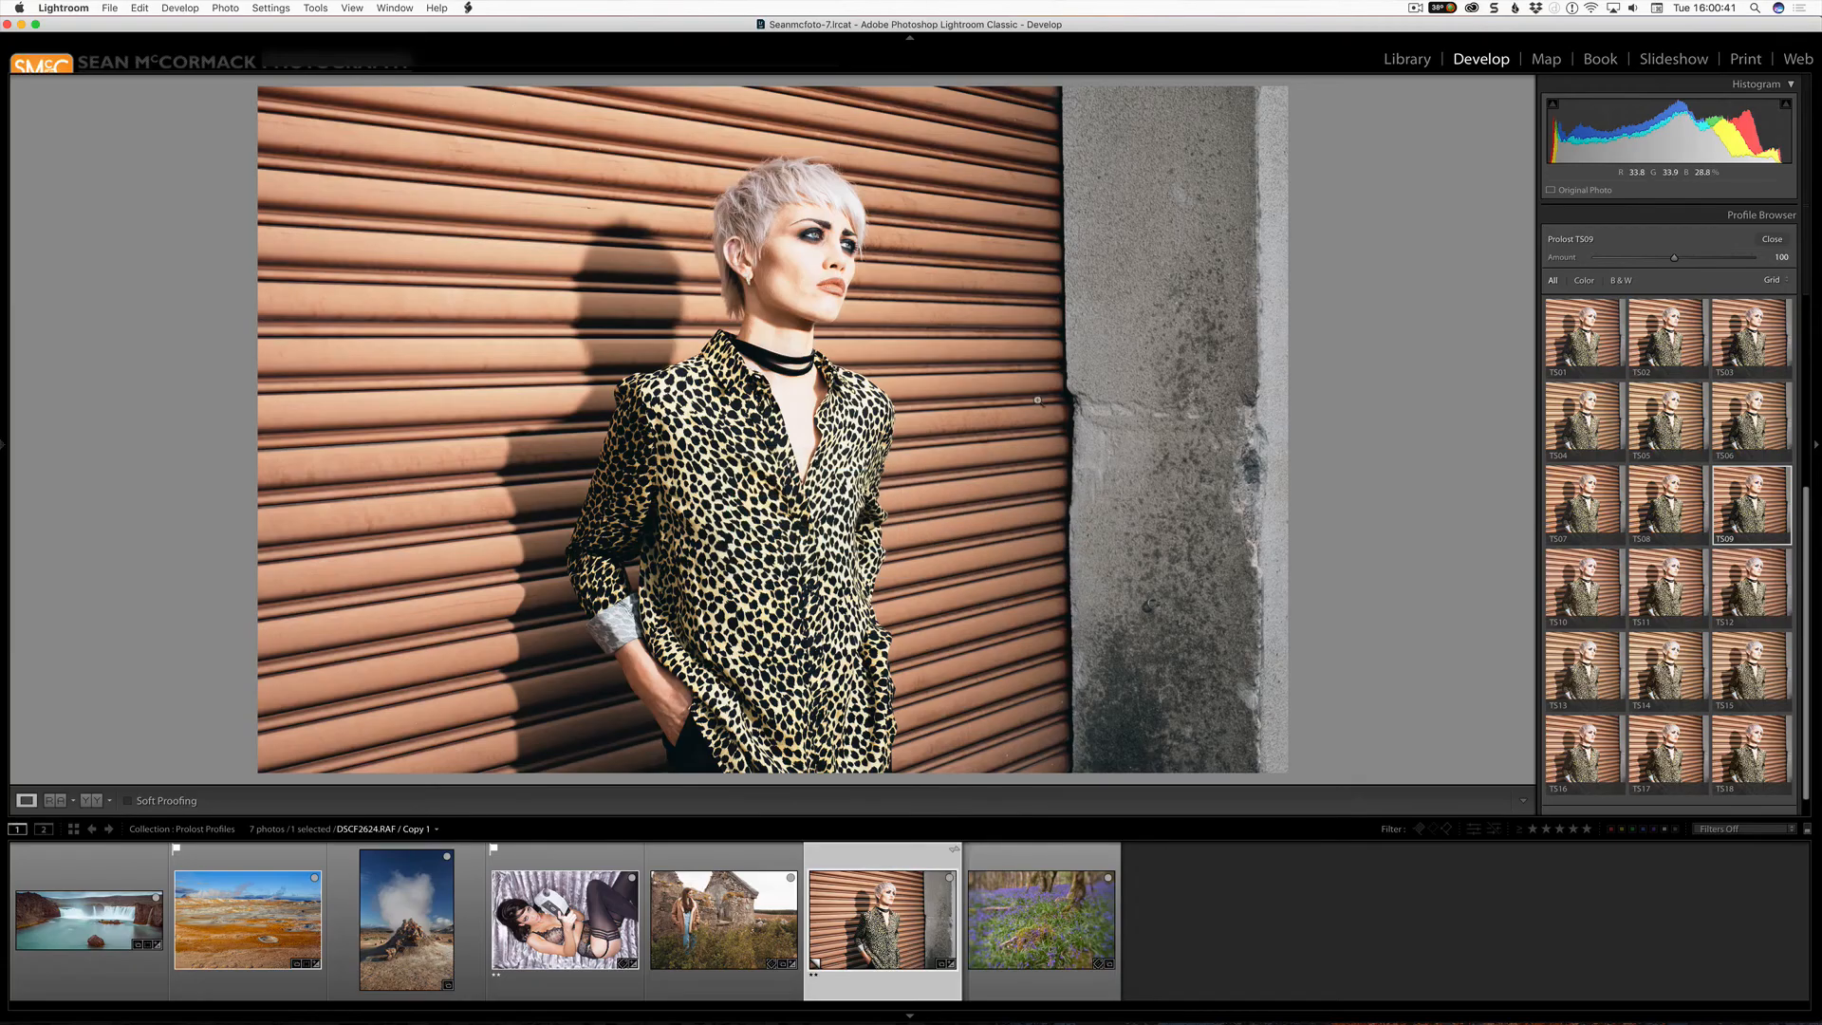